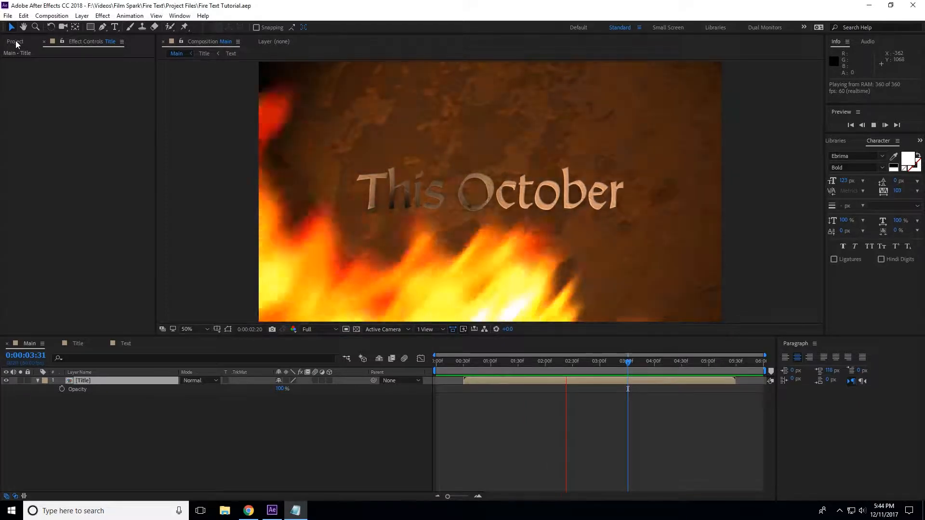
- Create a new 1920 × 1080 composition named Title Tutorial at 60 fps with a one-minute duration
left_click(25, 41)
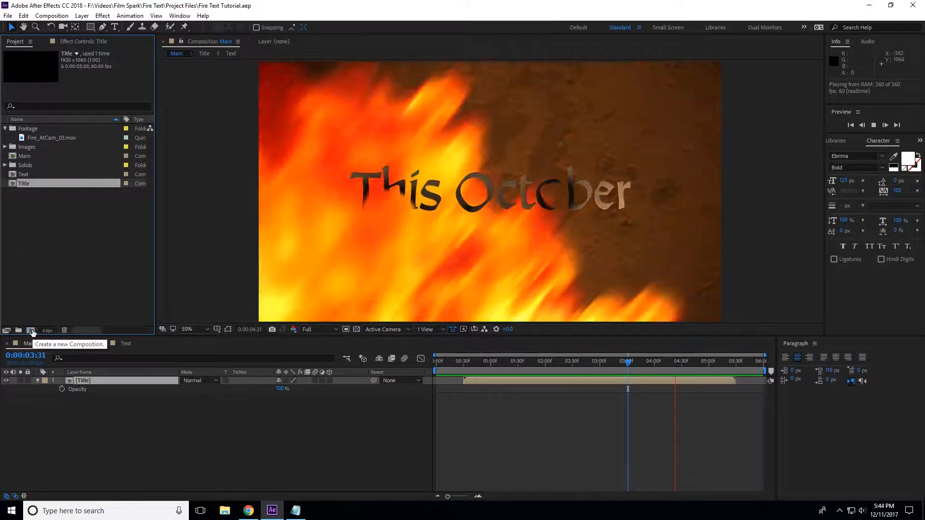
left_click(31, 332)
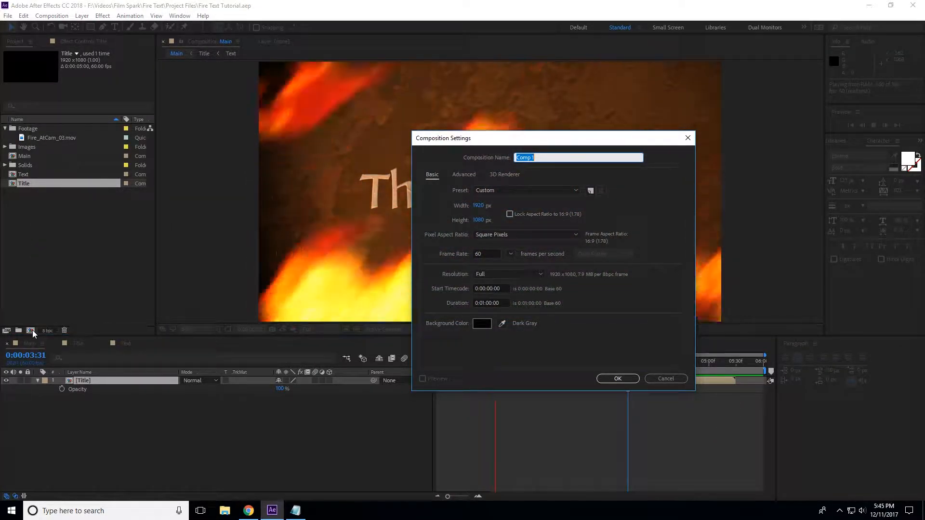
type("Title ")
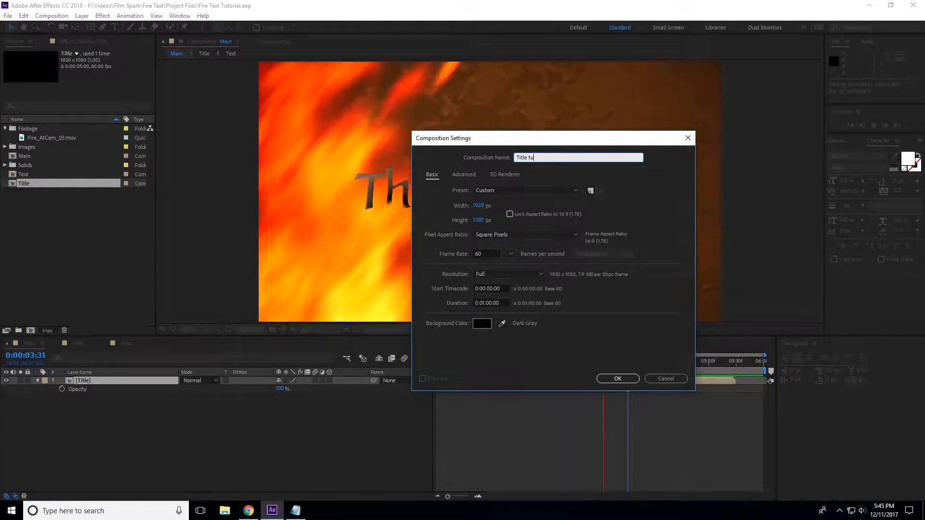
type("Tutorial")
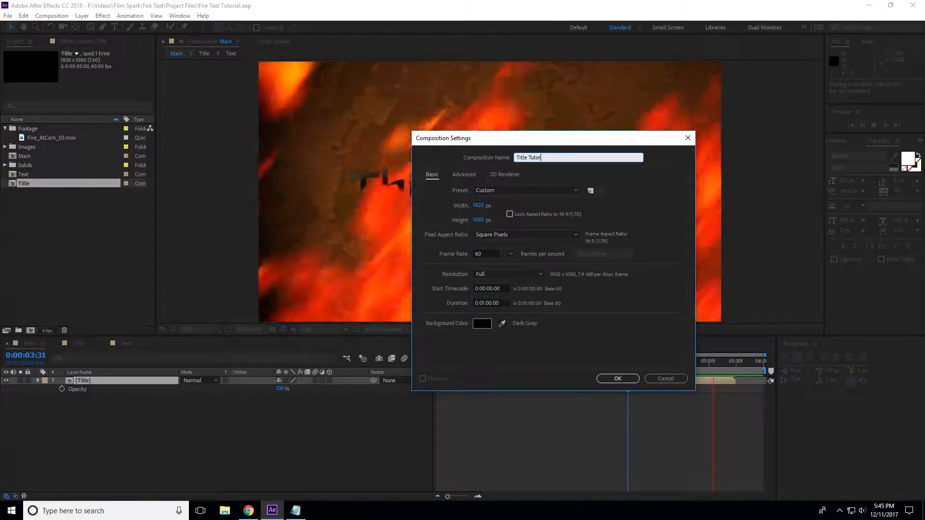
left_click(460, 217)
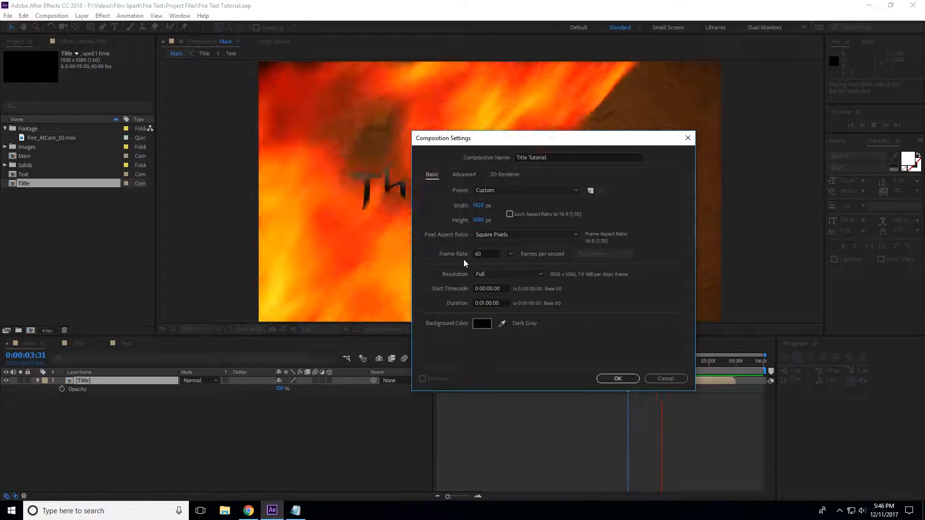
left_click(611, 378)
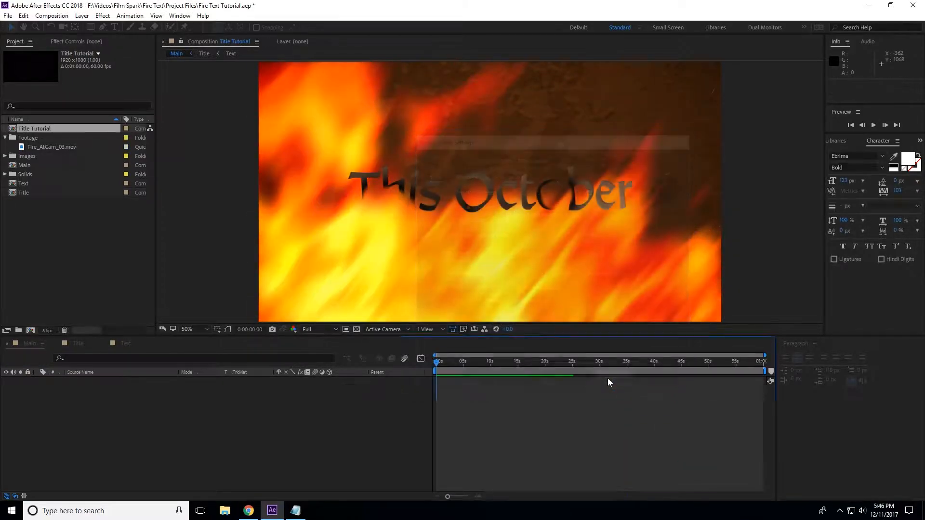
- Add a text layer reading "Fire Text" and move it near the centre of the frame
left_click(115, 27)
left_click(398, 171)
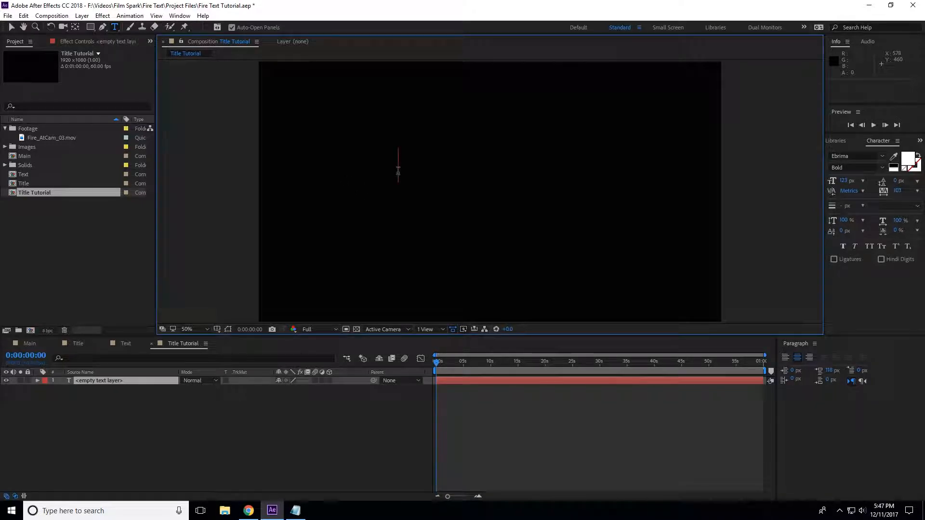
type("Fire Text")
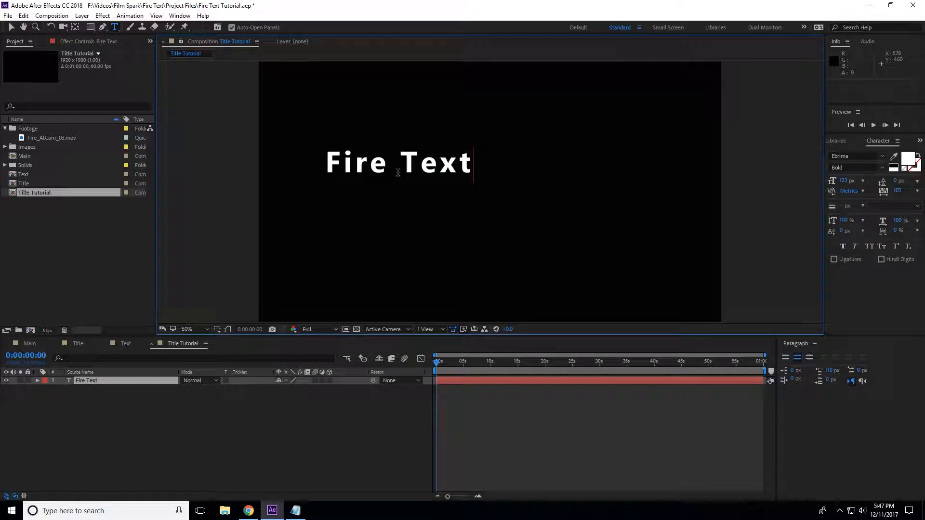
key("KP_Enter")
key("v")
left_click_drag(403, 170, 506, 192)
- Change the font of the Fire Text layer to Alexander Quill
left_click(860, 155)
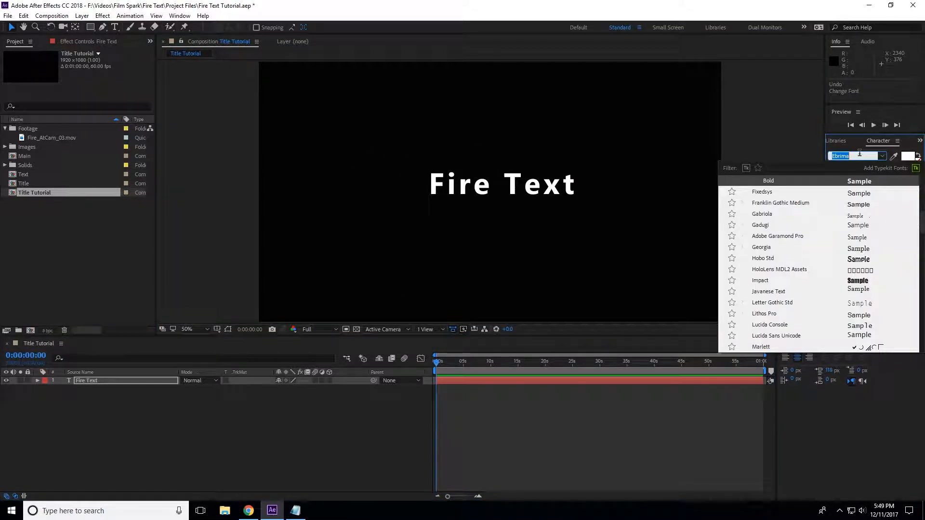
type("ale")
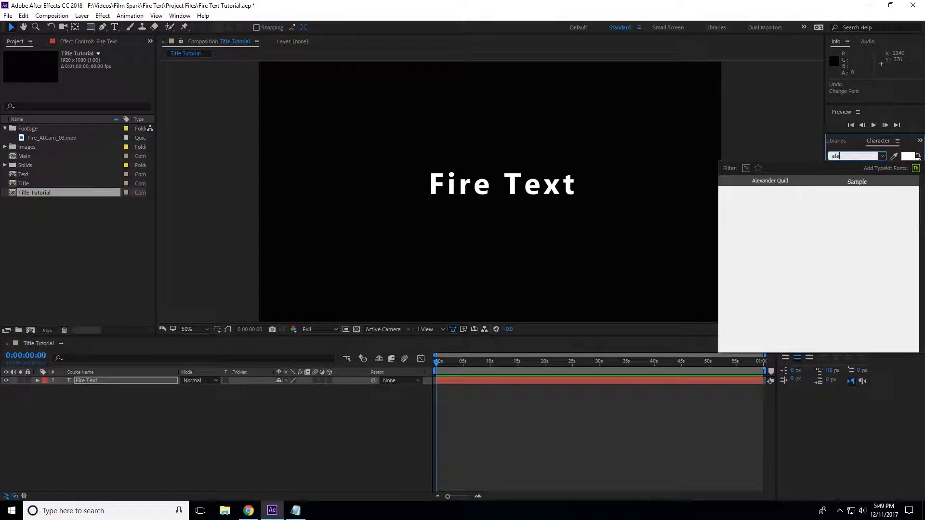
left_click(787, 183)
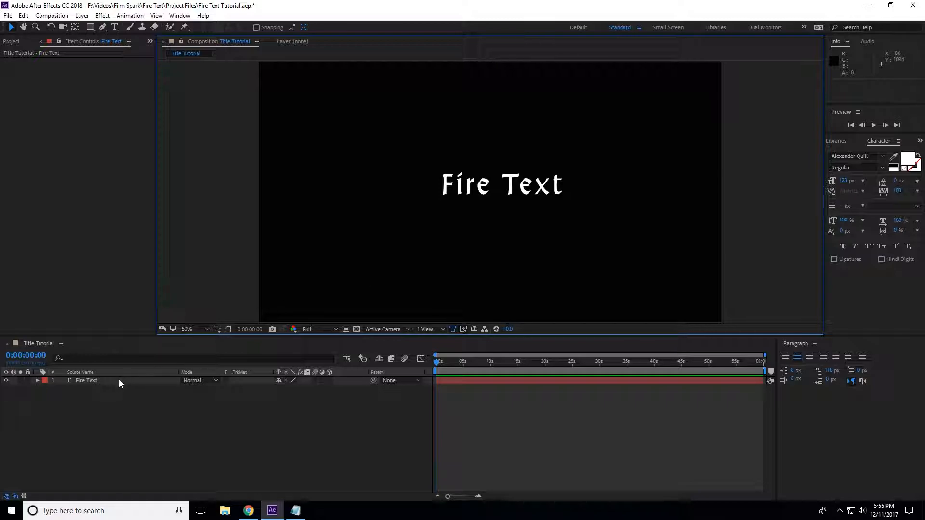
- Find the Bevel Alpha effect and apply it to the Fire Text layer
left_click(121, 381)
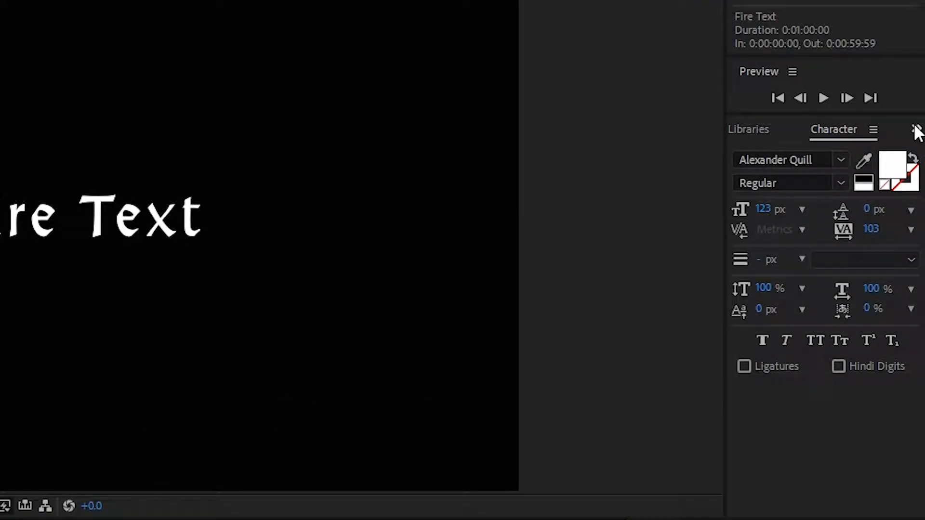
left_click(915, 129)
left_click(878, 153)
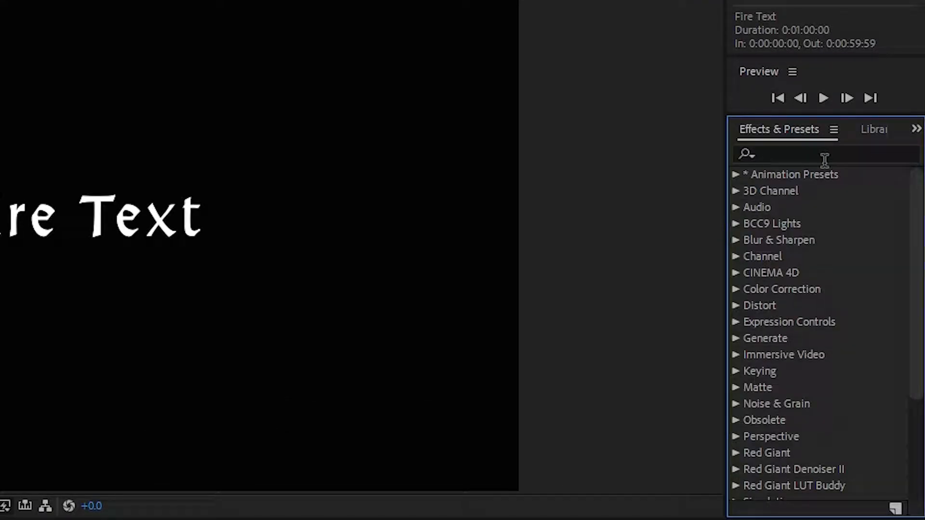
left_click(792, 155)
type("bevel alpha")
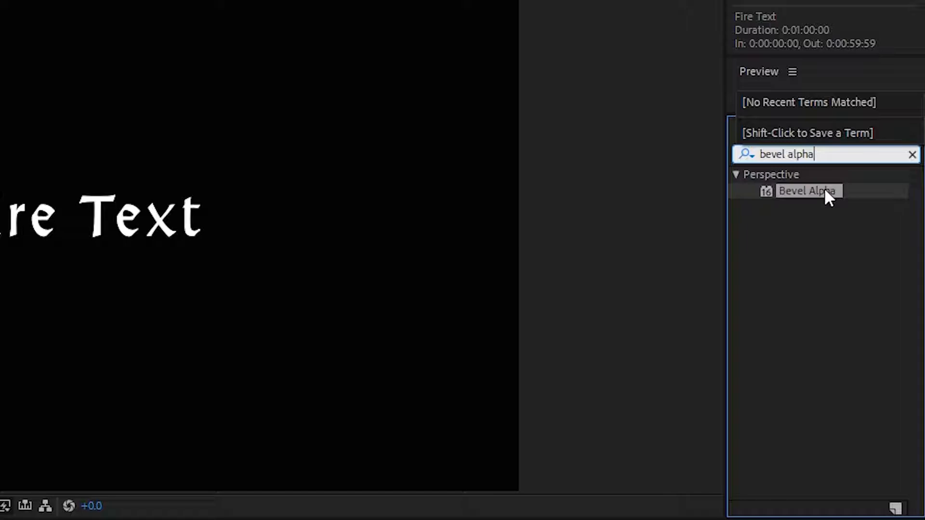
double_click(825, 191)
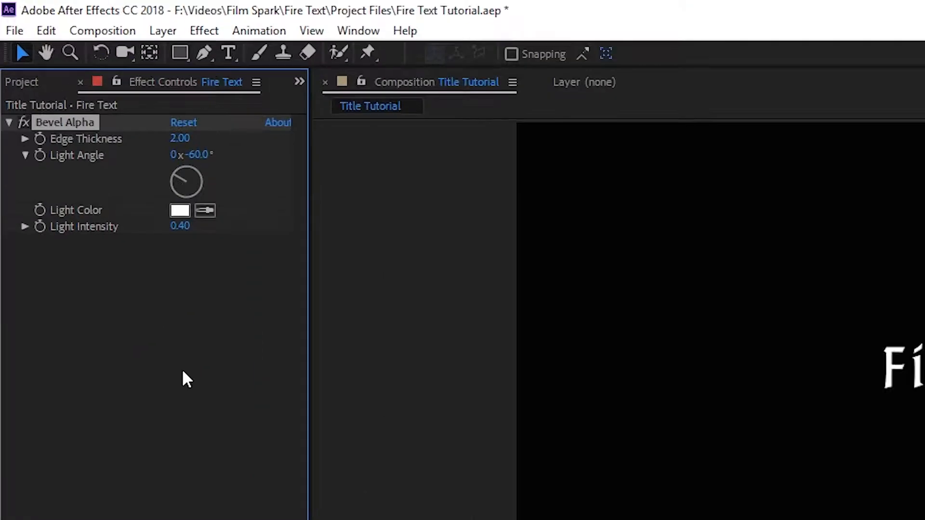
- Set the Bevel Alpha edge thickness to 4 and its light angle to -140°
left_click_drag(179, 139, 195, 147)
scroll(507, 194, "up", 2)
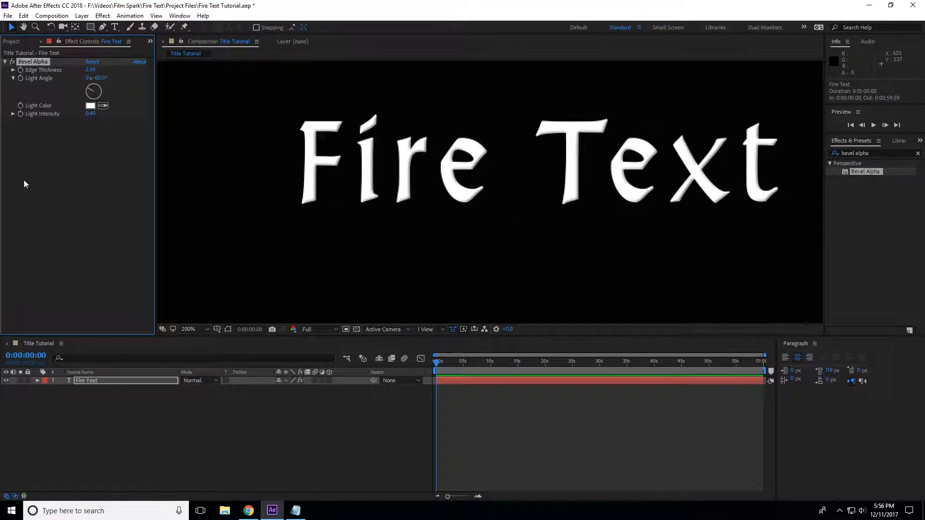
mouse_move(91, 69)
left_mouse_down()
mouse_move(110, 77)
mouse_move(91, 77)
left_mouse_up()
left_click(90, 70)
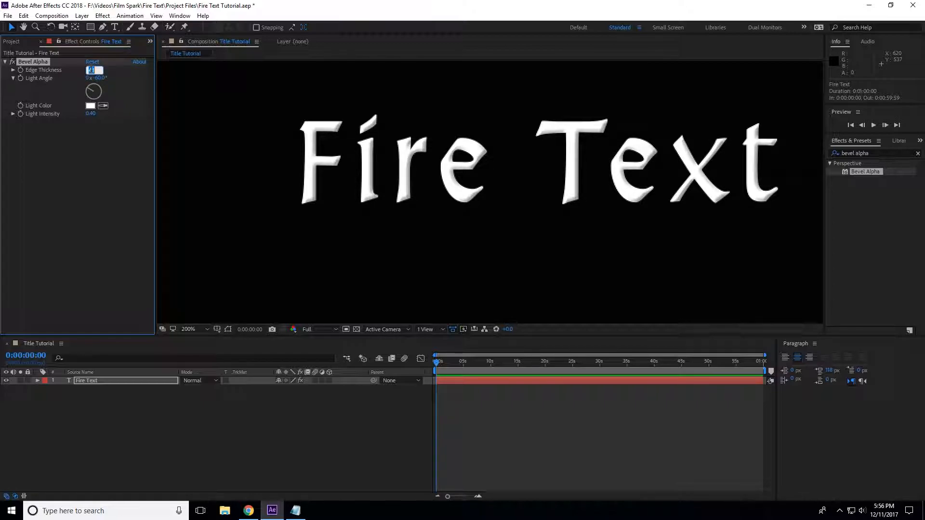
type("4")
key("Return")
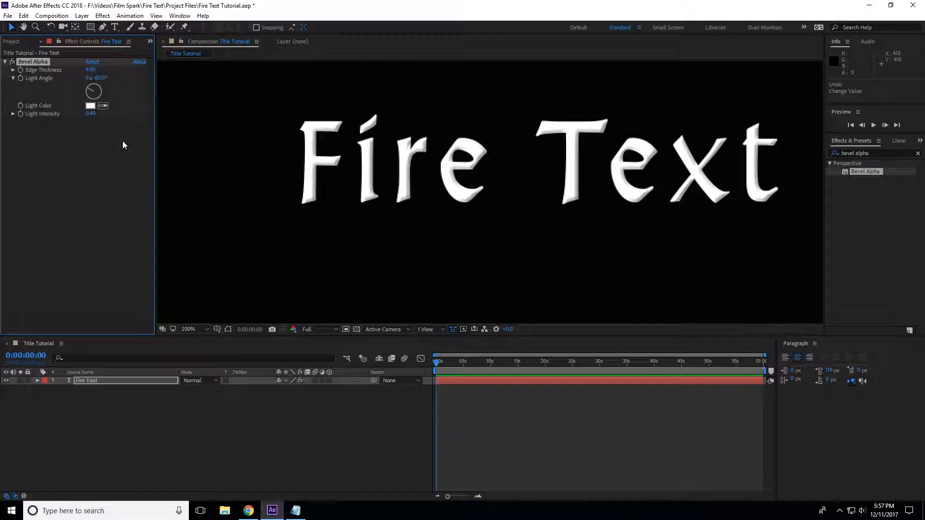
left_click(97, 78)
type("-1")
key("Return")
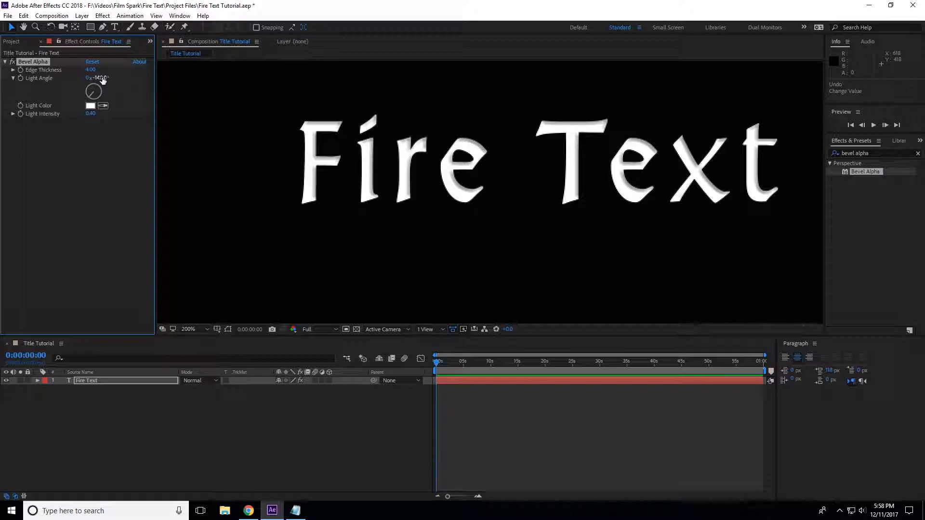
- Change the Bevel Alpha light color to orange, E68425
left_click(91, 105)
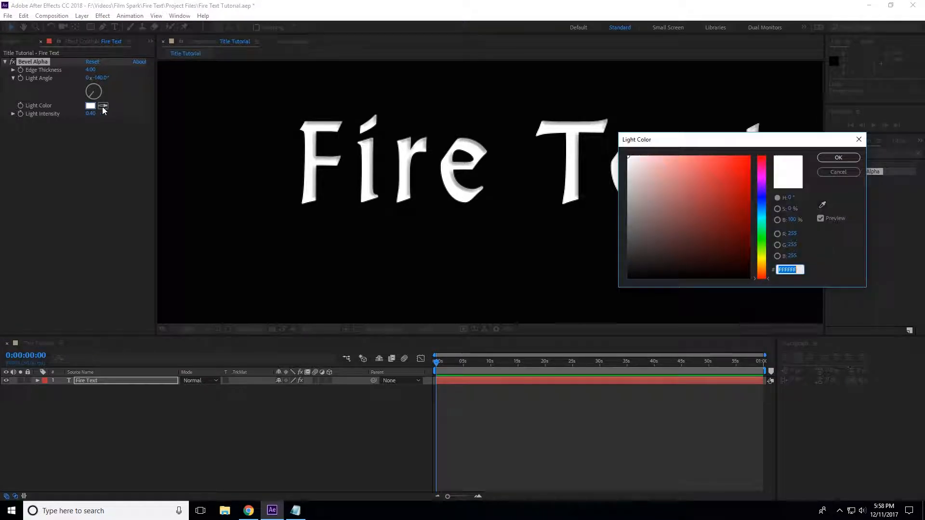
left_click(763, 268)
left_click(722, 201)
left_click_drag(722, 201, 731, 168)
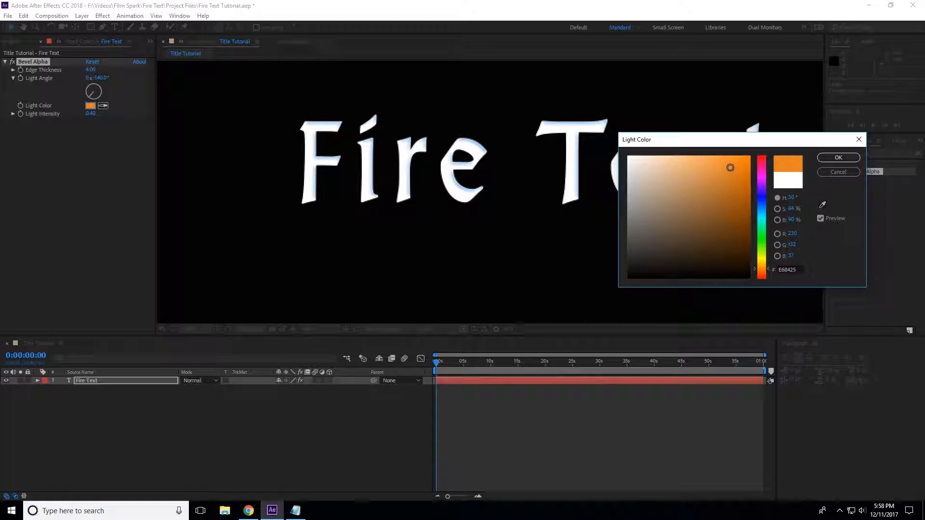
left_click(850, 161)
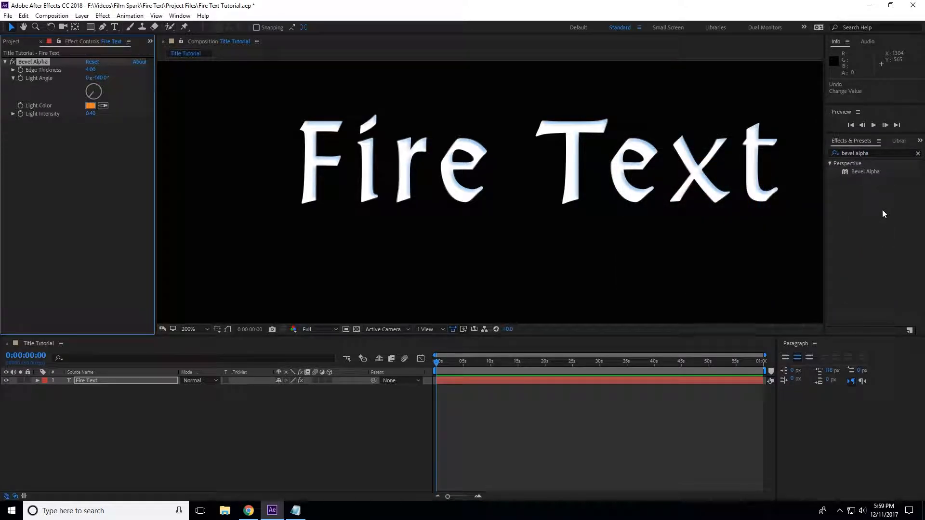
- Add Texture_01.jpg from the Images folder to the composition beneath the Fire Text layer
left_click(10, 41)
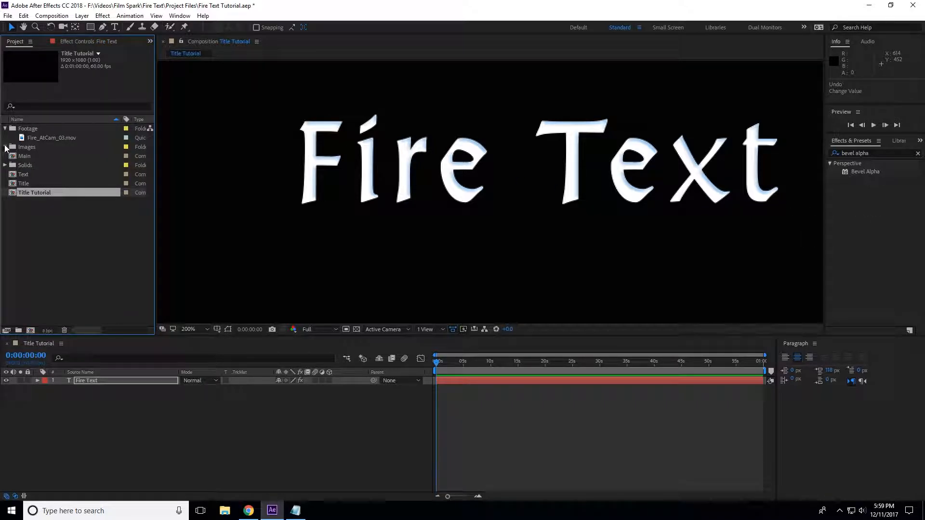
left_click(5, 147)
left_click(43, 157)
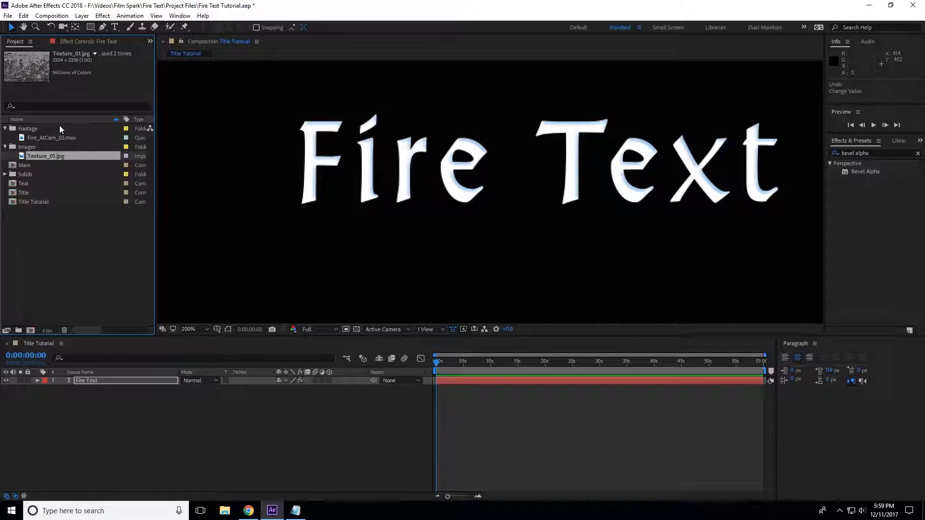
left_click_drag(62, 156, 134, 397)
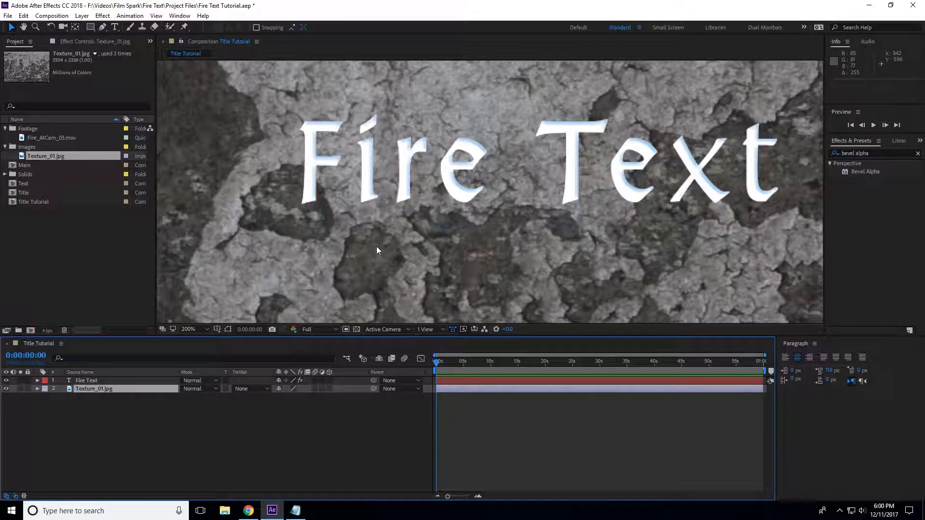
- Reposition the Texture_01.jpg layer behind the text to about 1720, 688
key("comma")
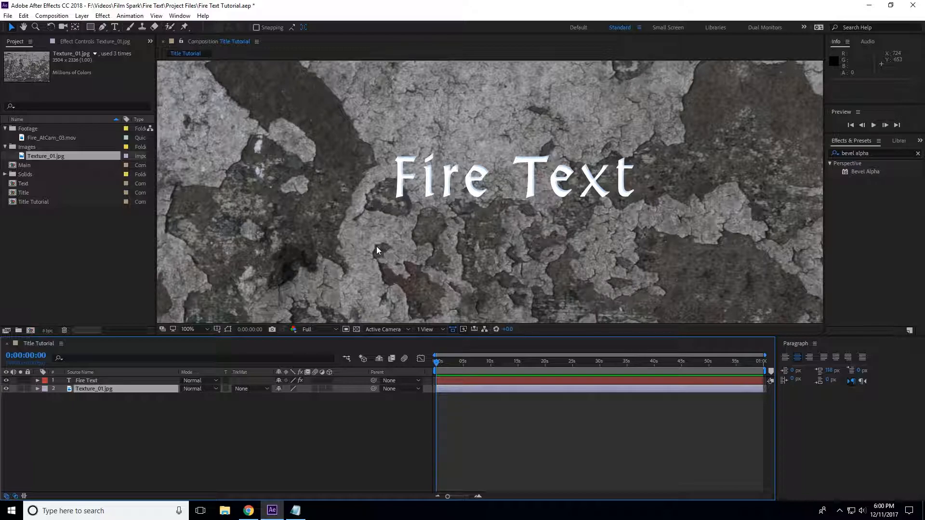
key("comma")
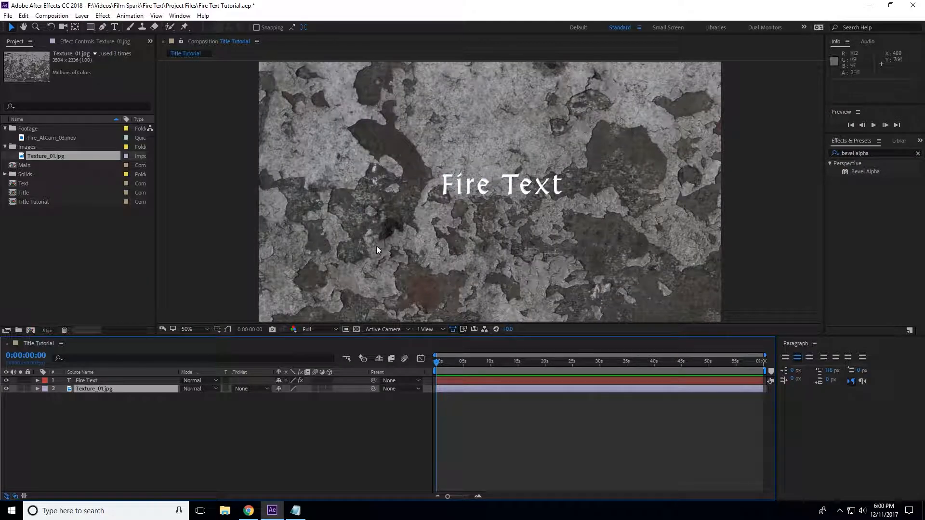
key("comma")
left_click_drag(467, 221, 515, 289)
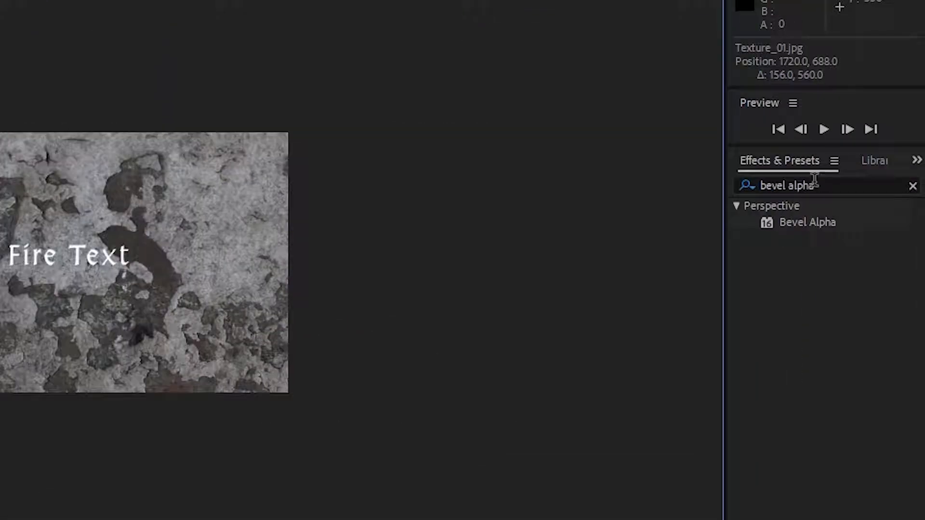
- Find the Emboss effect under Stylize and apply it to the Texture_01.jpg layer
left_click(869, 153)
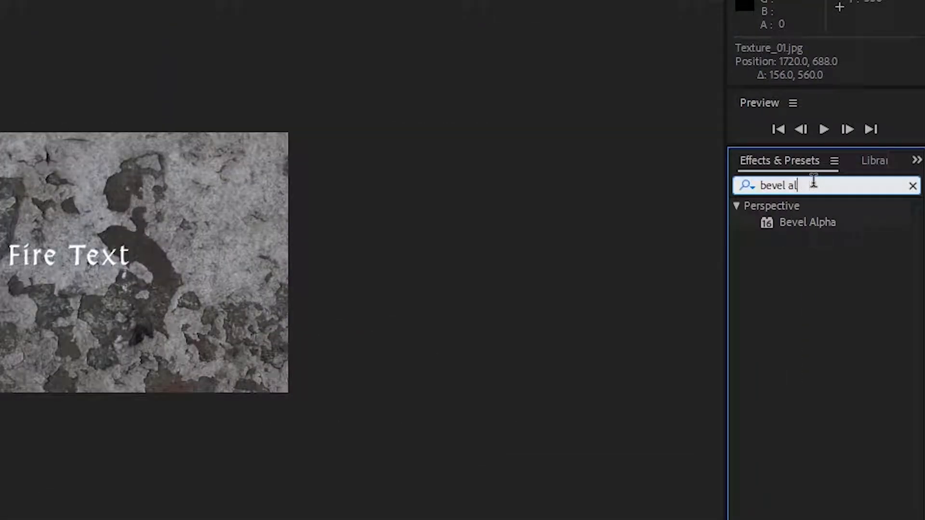
key("BackSpace")
key("BackSpace")
key("BackSpace")
key("BackSpace")
key("BackSpace")
key("BackSpace")
key("BackSpace")
key("BackSpace")
type("eboss")
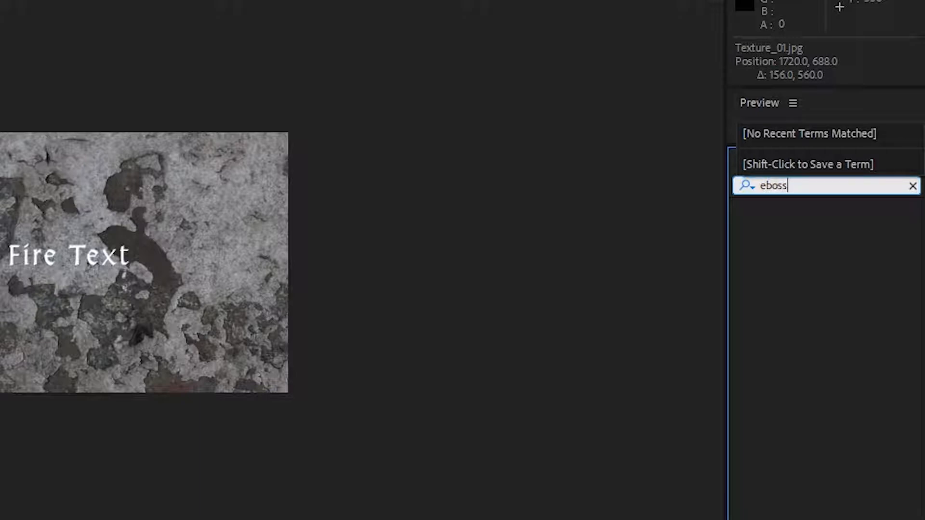
key("BackSpace")
key("BackSpace")
key("BackSpace")
type("mbo")
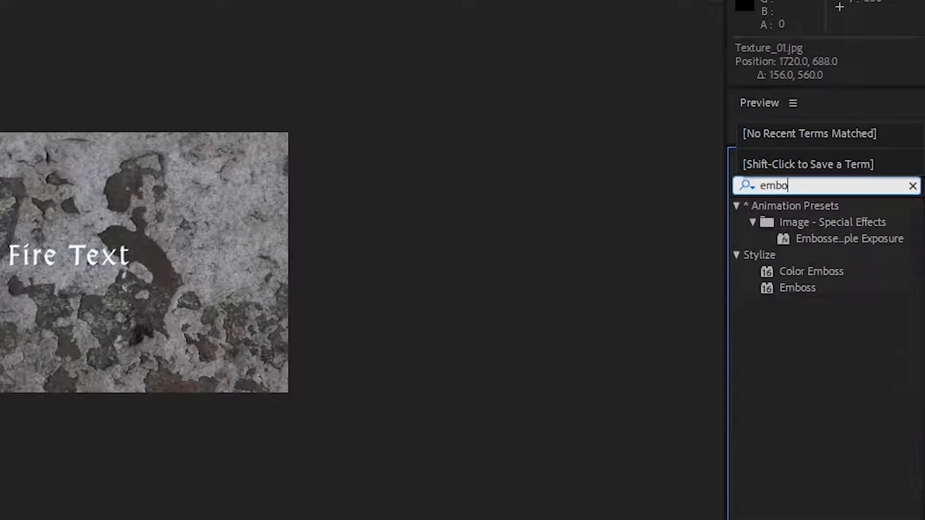
double_click(801, 288)
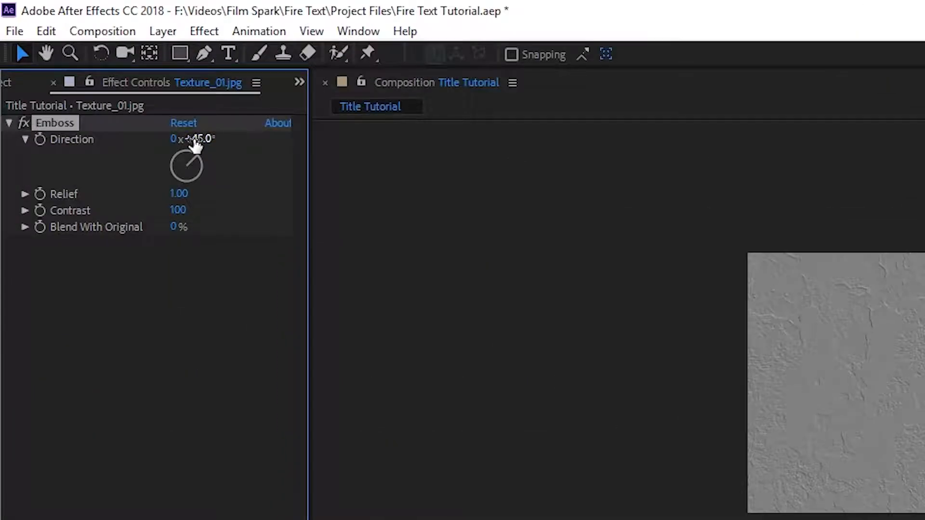
- Set the Emboss direction to -140° and its contrast to 258 on the texture layer
left_click(97, 69)
type("-140")
key("Return")
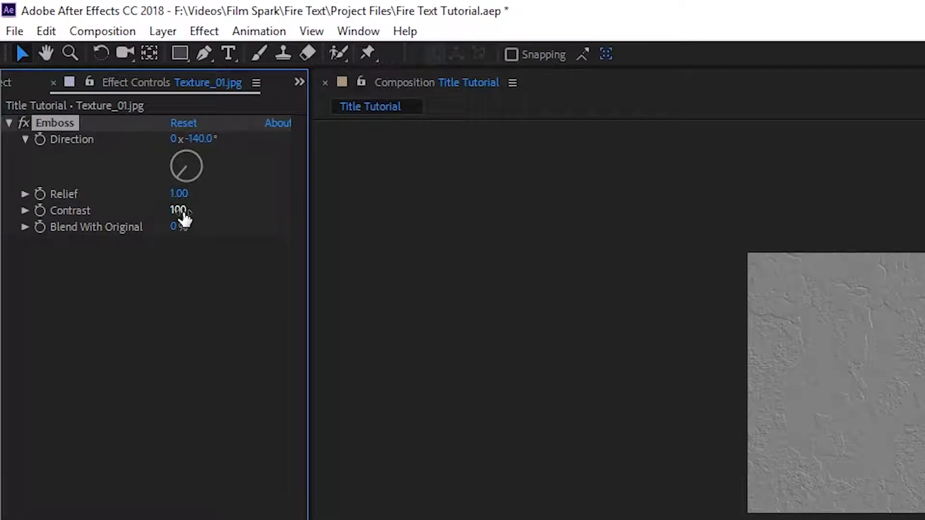
left_click(91, 106)
type("258")
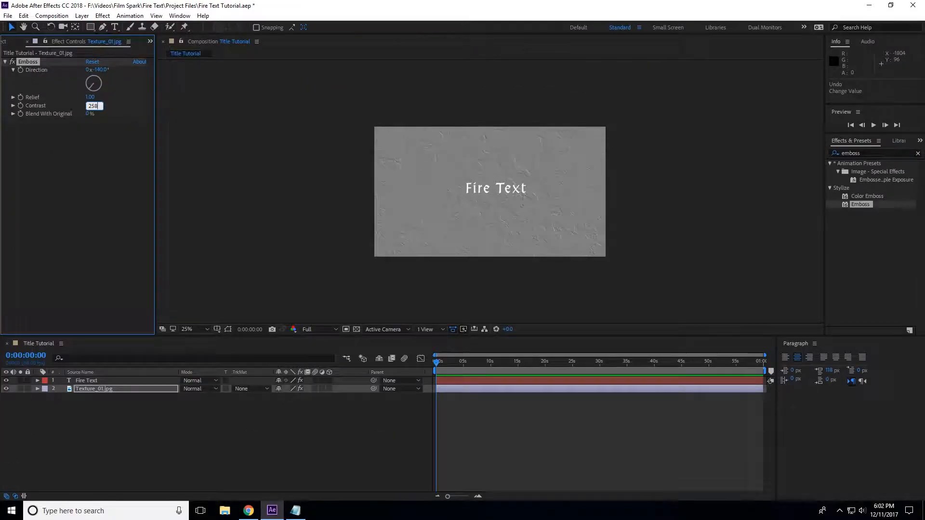
key("Return")
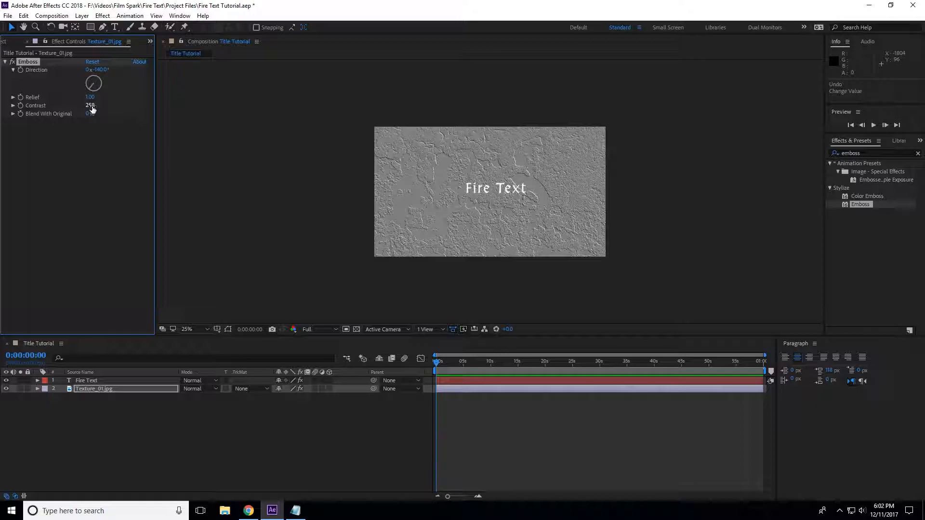
- Find the Gaussian Blur effect under Blur & Sharpen and apply it to the Texture_01.jpg layer
left_click(103, 166)
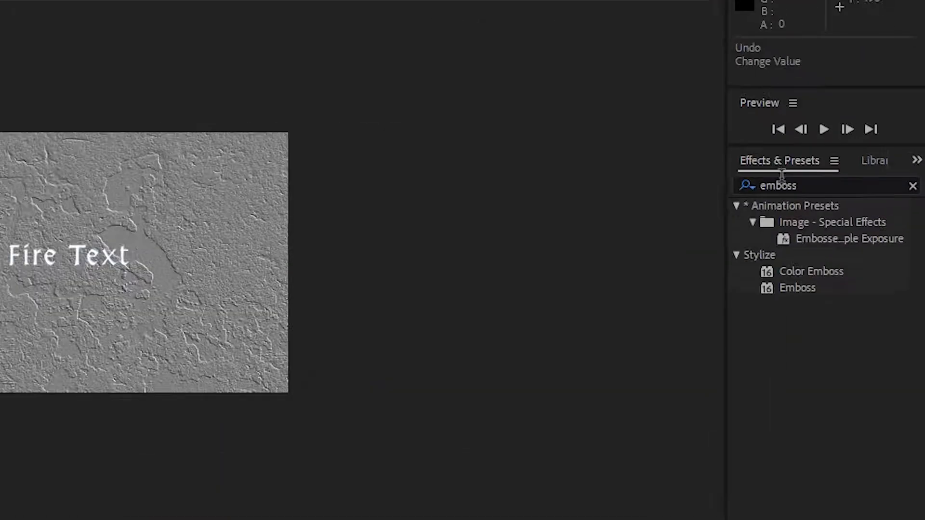
double_click(862, 153)
type("gauss")
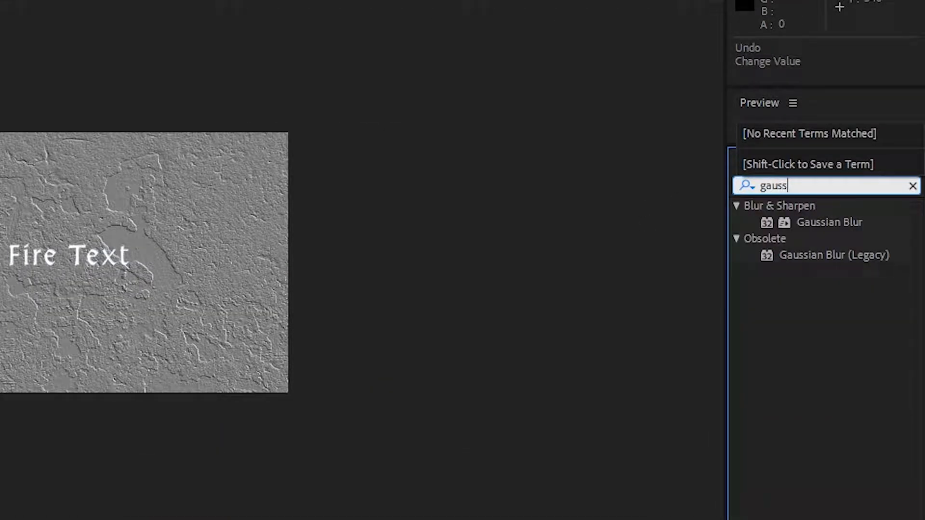
double_click(860, 221)
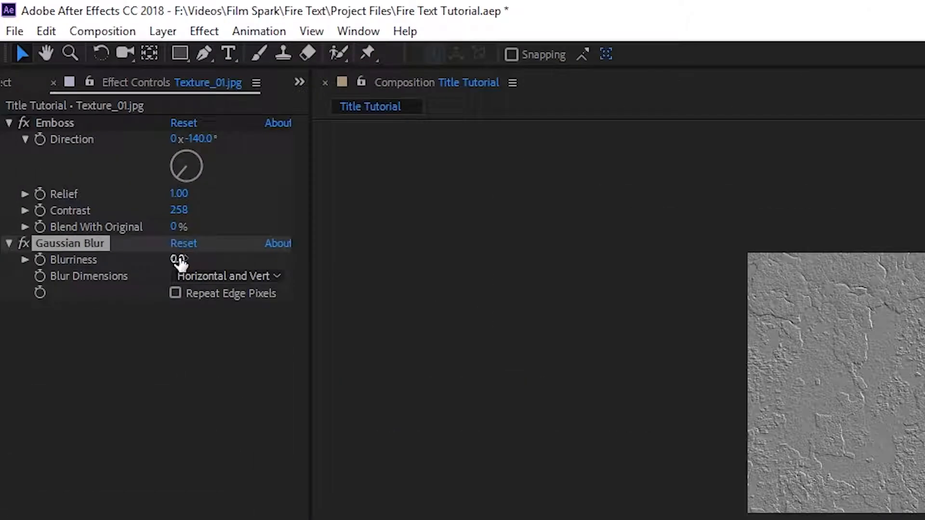
- Set the texture layer's Gaussian Blur blurriness to 16 and enable Repeat Edge Pixels
left_click(179, 260)
type("16")
key("Return")
left_click(175, 292)
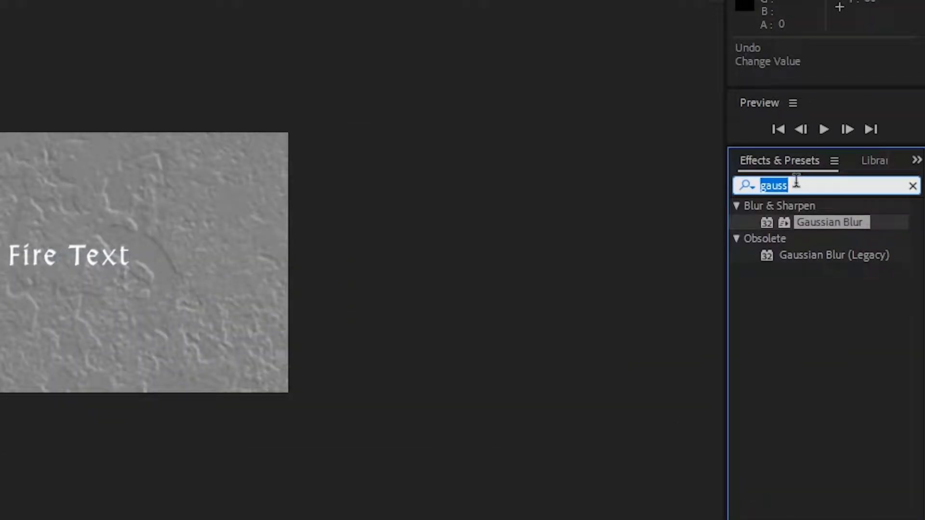
- Apply Turbulent Displace to the Texture_01.jpg layer with an amount of 10 and a size of 75
type("tur")
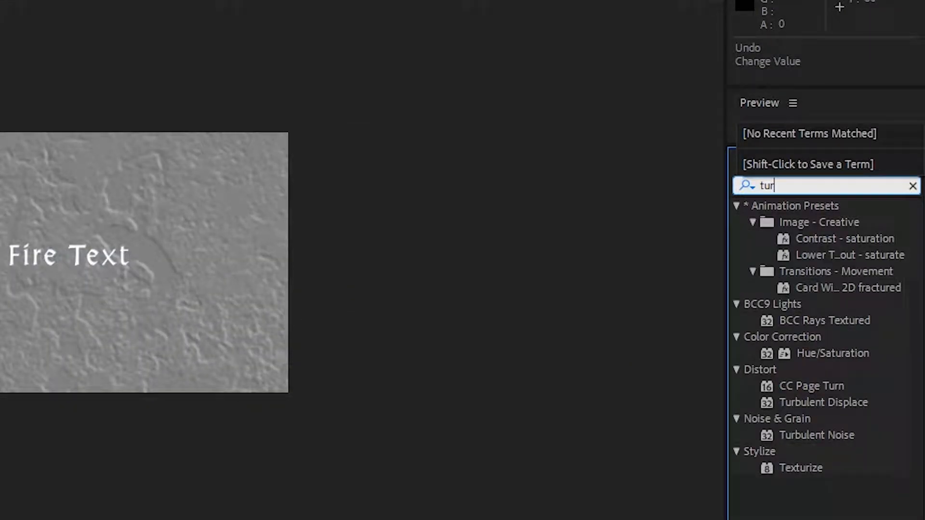
double_click(837, 403)
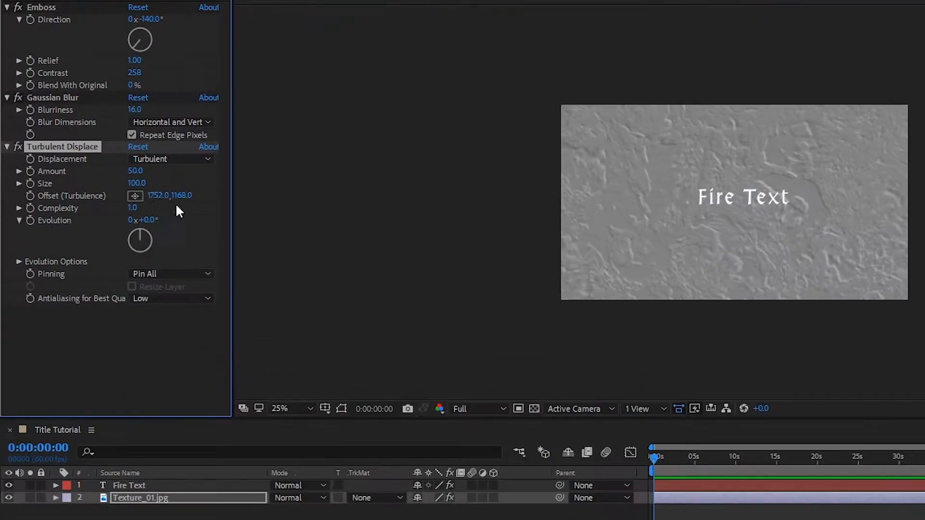
left_click(135, 171)
type("10")
key("Return")
left_click(135, 183)
type("75")
key("Return")
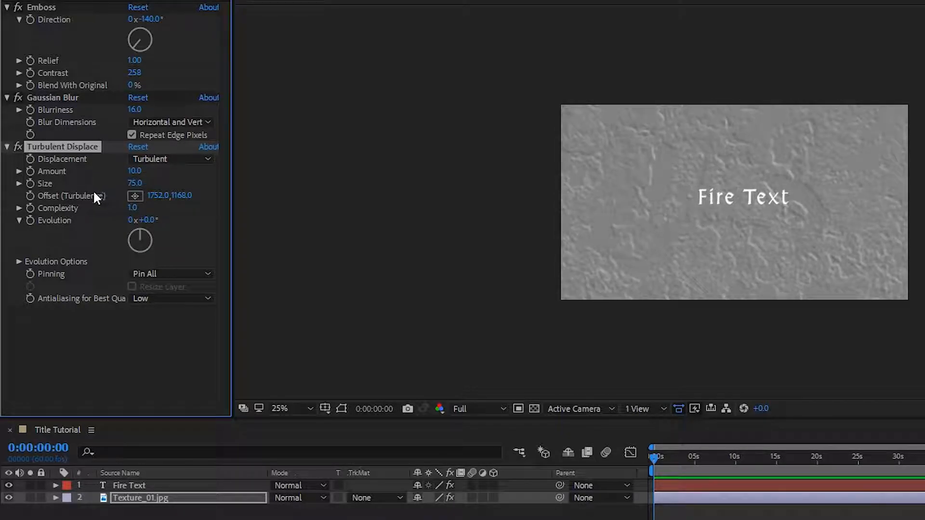
- Add the expression time*75 to the Turbulent Displace Evolution on the texture layer and scrub through the timeline to check the motion
left_click(29, 221, "alt")
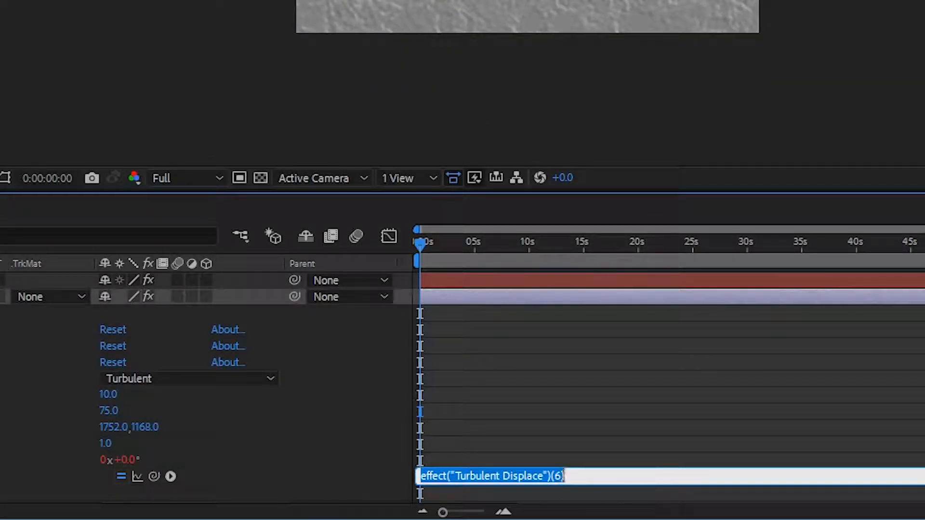
type("time*")
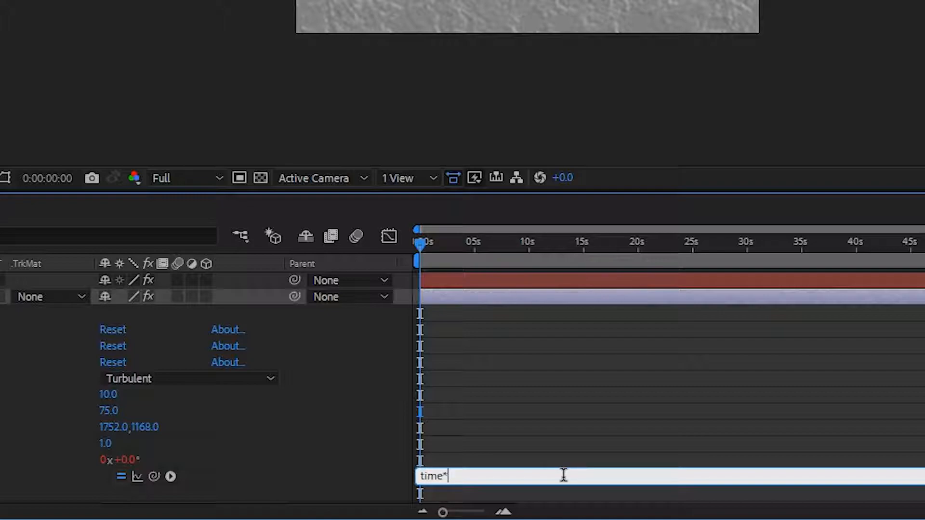
type("75")
left_click(447, 308)
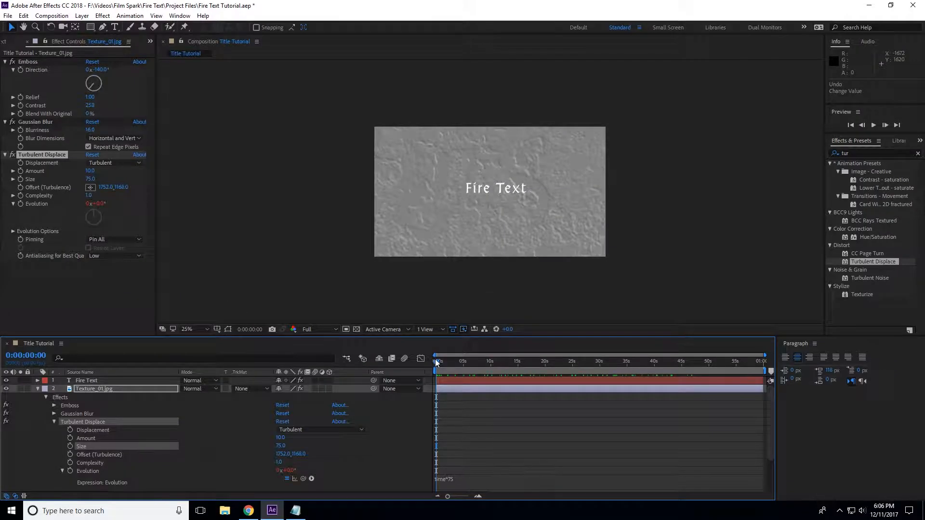
left_click_drag(420, 243, 456, 243)
left_click_drag(455, 361, 718, 349)
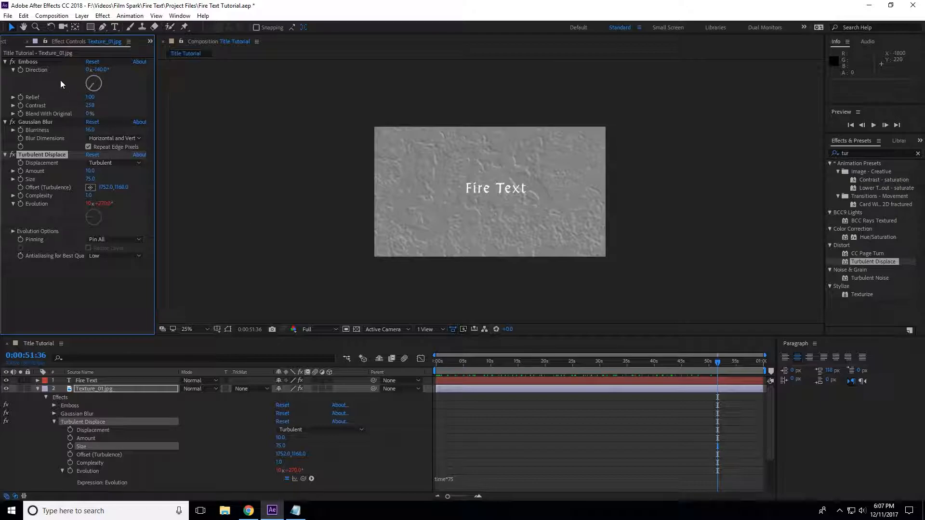
- Add Fire_AtCam_03.mov from the Footage folder above the Fire Text layer and move the playhead to about 11 seconds
left_click(13, 42)
left_click_drag(64, 140, 517, 207)
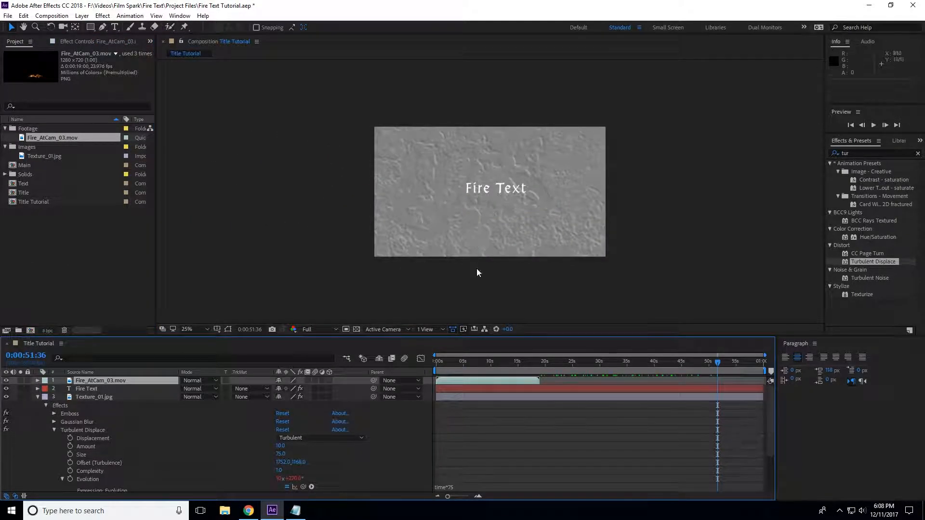
left_click_drag(469, 360, 498, 361)
- Scale the Fire_AtCam_03.mov layer to 200%
left_click(92, 380)
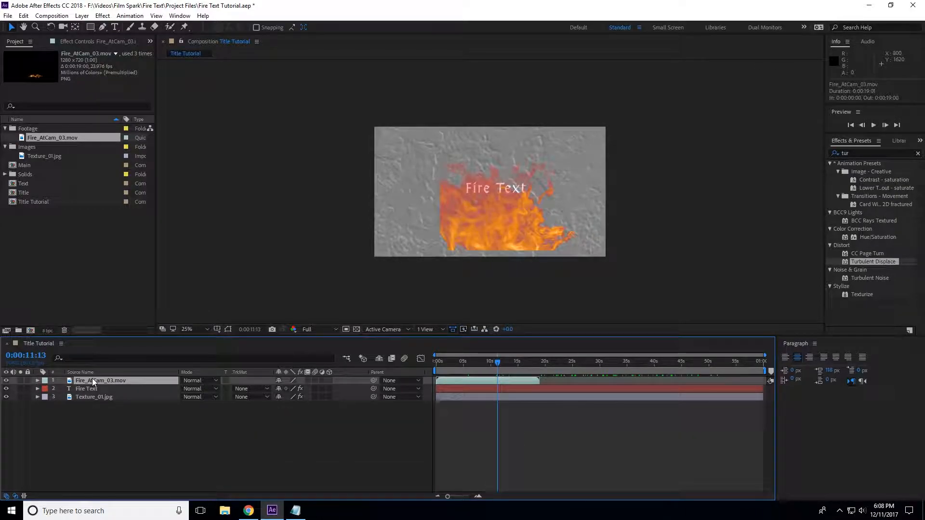
key("s")
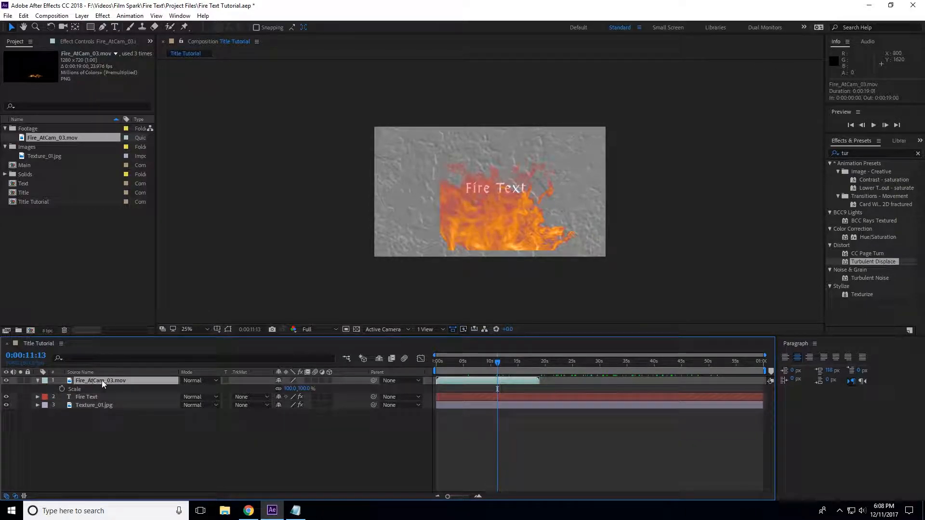
left_click(305, 388)
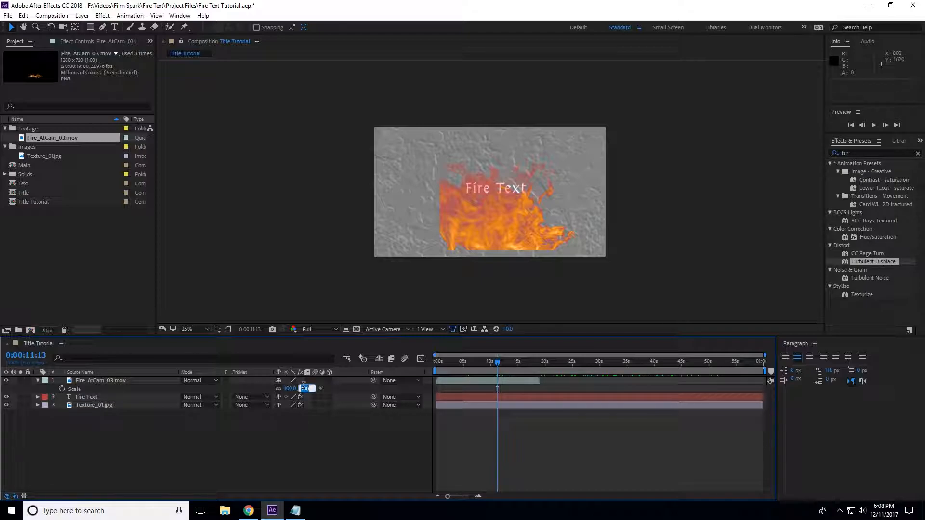
key("Return")
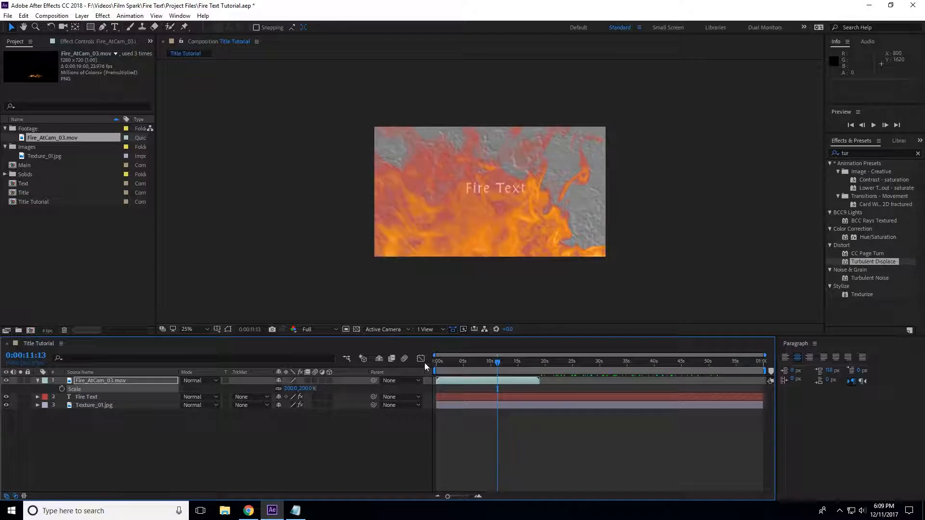
- Reposition the Fire_AtCam_03.mov layer over the text to about 660, 700, checking its framing at several times
mouse_move(499, 363)
left_mouse_down()
mouse_move(481, 364)
mouse_move(492, 364)
left_mouse_up()
left_click_drag(486, 218, 483, 219)
left_click(224, 329)
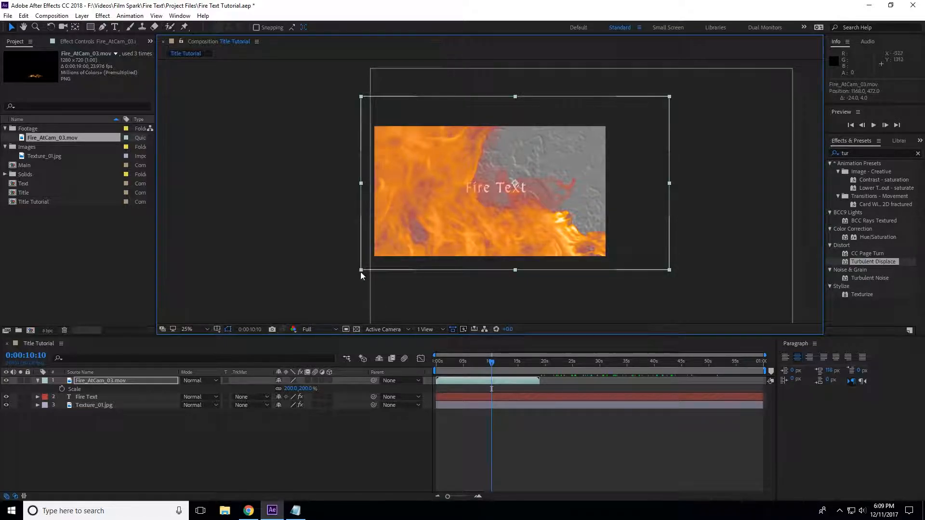
mouse_move(457, 217)
left_mouse_down()
mouse_move(446, 226)
mouse_move(464, 210)
left_mouse_up()
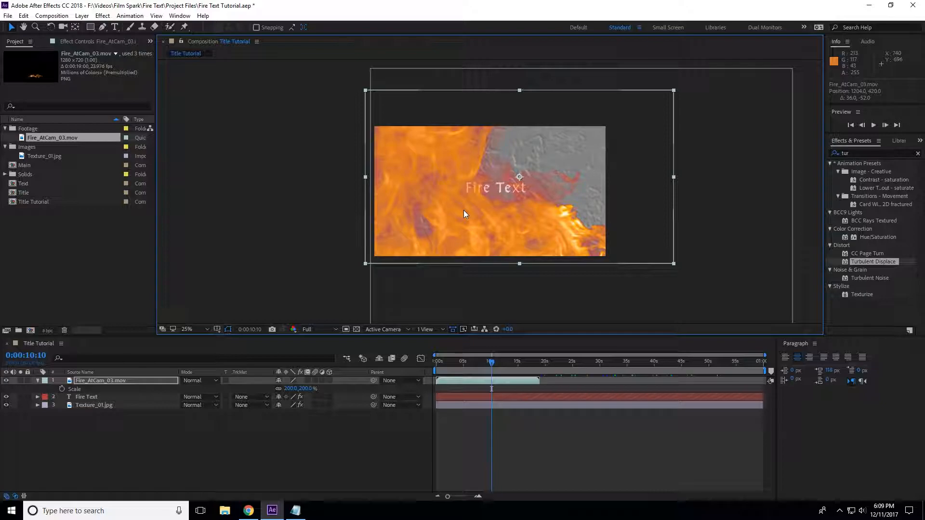
left_click_drag(492, 366, 515, 368)
left_click_drag(539, 212, 475, 241)
mouse_move(503, 369)
left_mouse_down()
mouse_move(514, 367)
mouse_move(486, 374)
left_mouse_up()
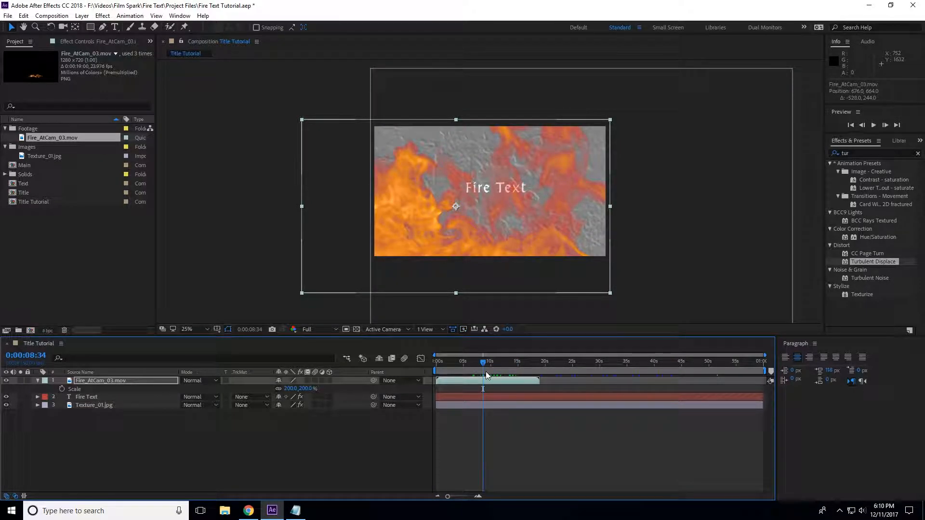
left_click_drag(501, 271, 497, 290)
mouse_move(486, 374)
left_mouse_down()
mouse_move(496, 374)
mouse_move(472, 374)
mouse_move(489, 379)
left_mouse_up()
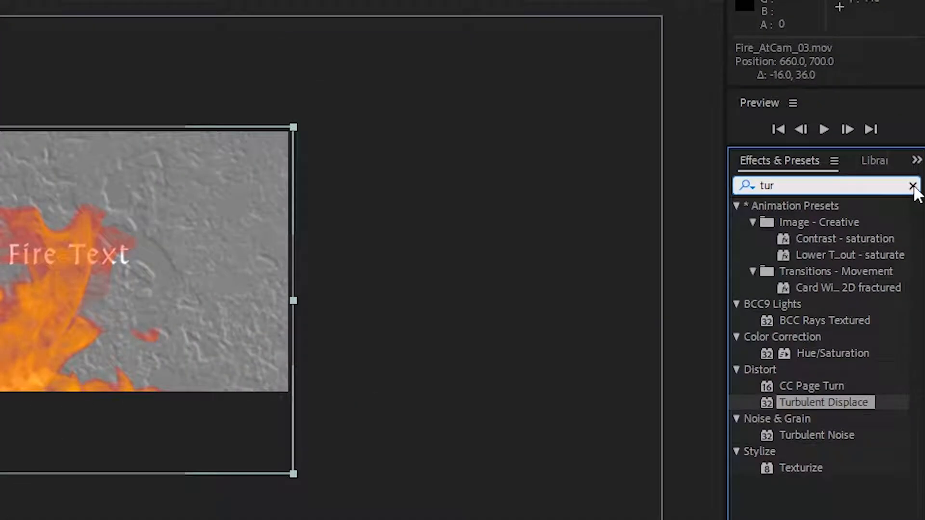
- Find the Directional Blur effect and apply it to the Fire_AtCam_03.mov layer
left_click(918, 154)
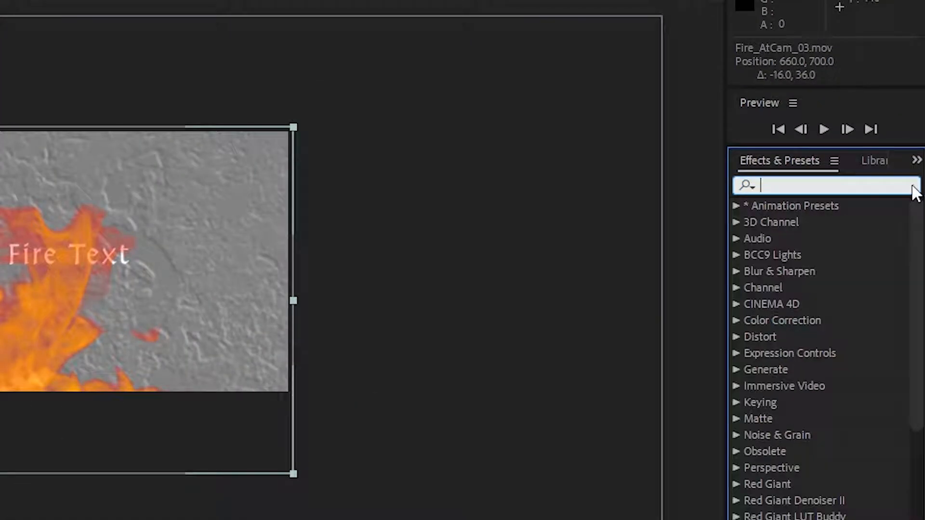
type("dire")
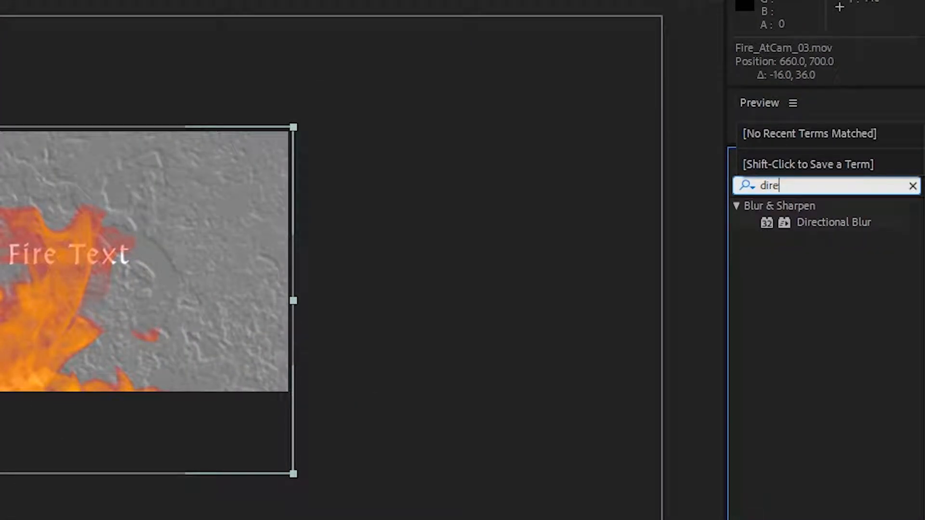
double_click(834, 221)
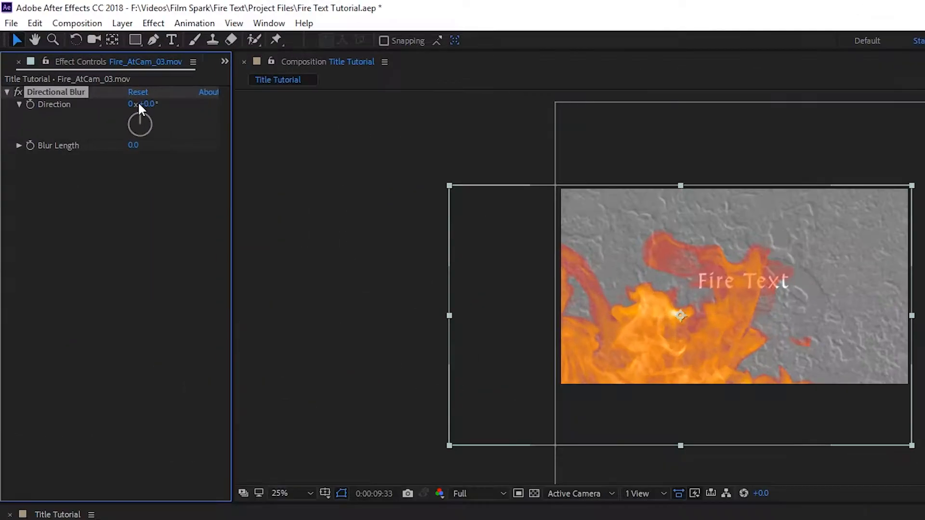
- Set the fire layer's Directional Blur direction to 40° and its blur length to 59
left_click(150, 104)
key("Return")
left_click(132, 146)
type("50")
key("Return")
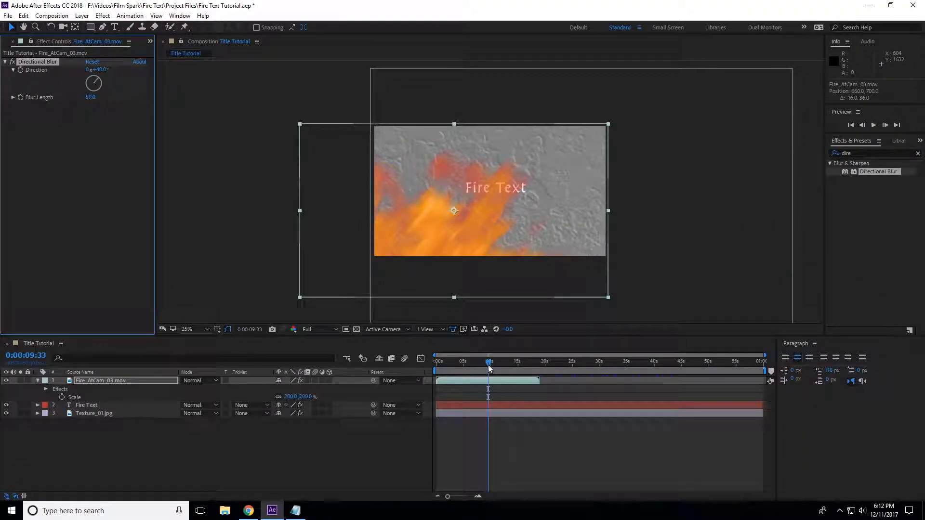
mouse_move(489, 364)
left_mouse_down()
mouse_move(503, 366)
mouse_move(489, 366)
left_mouse_up()
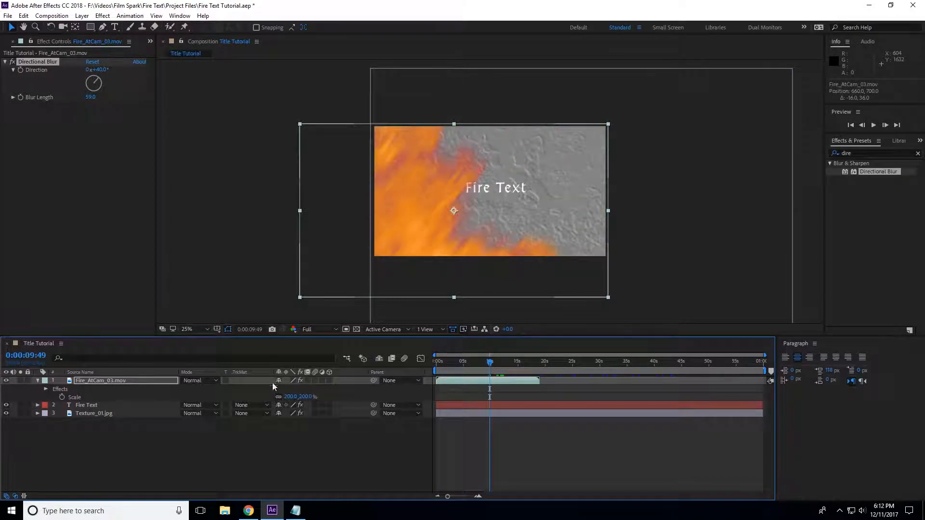
- Duplicate the Fire_AtCam_03.mov layer and set the upper copy's blending mode to Add
left_click(120, 383)
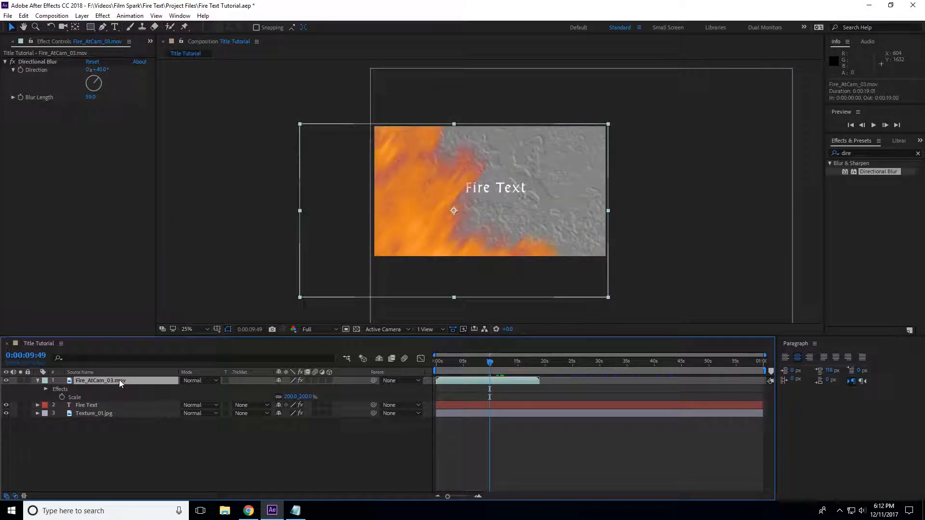
key("ctrl+d")
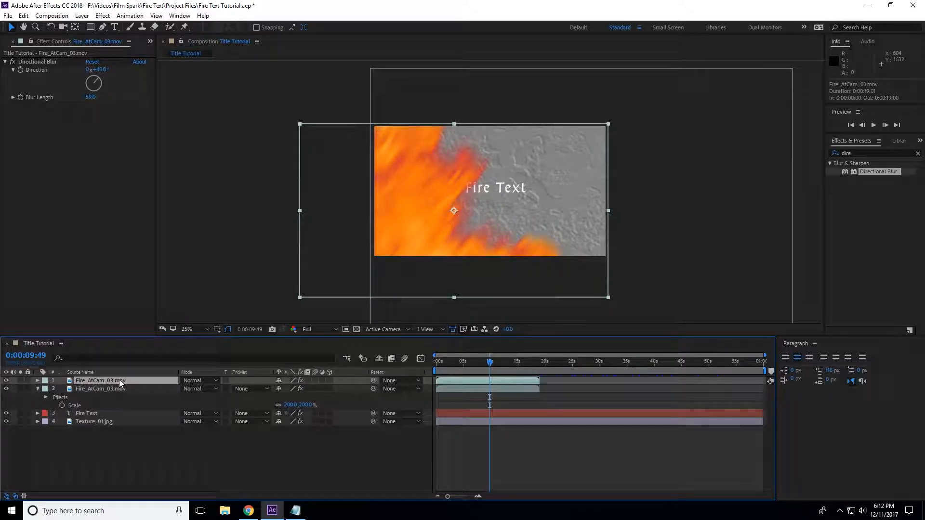
left_click(212, 388)
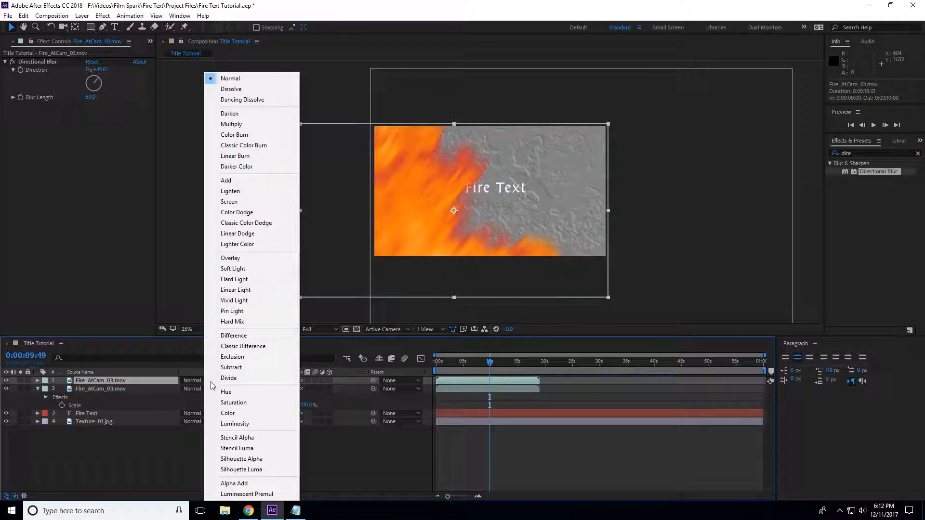
left_click(236, 181)
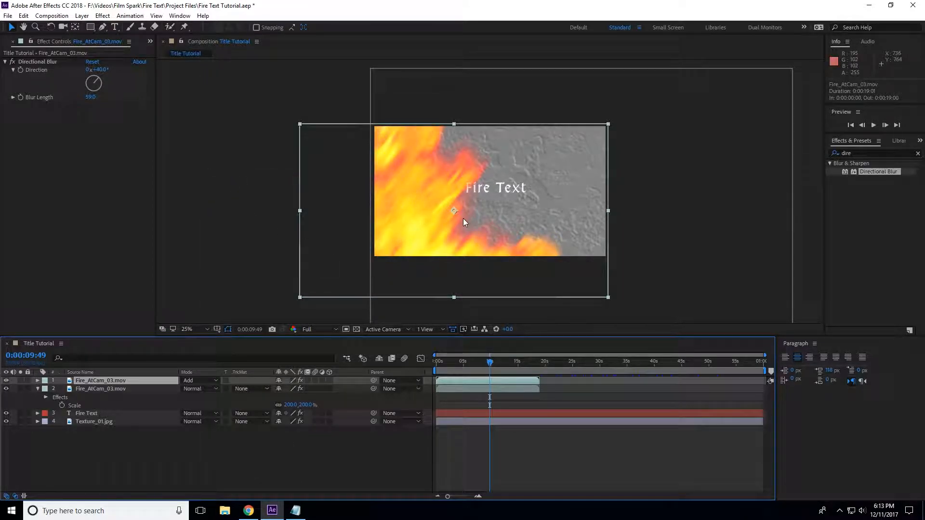
- Find the Texturize effect and apply it to the Fire Text layer
left_click(94, 413)
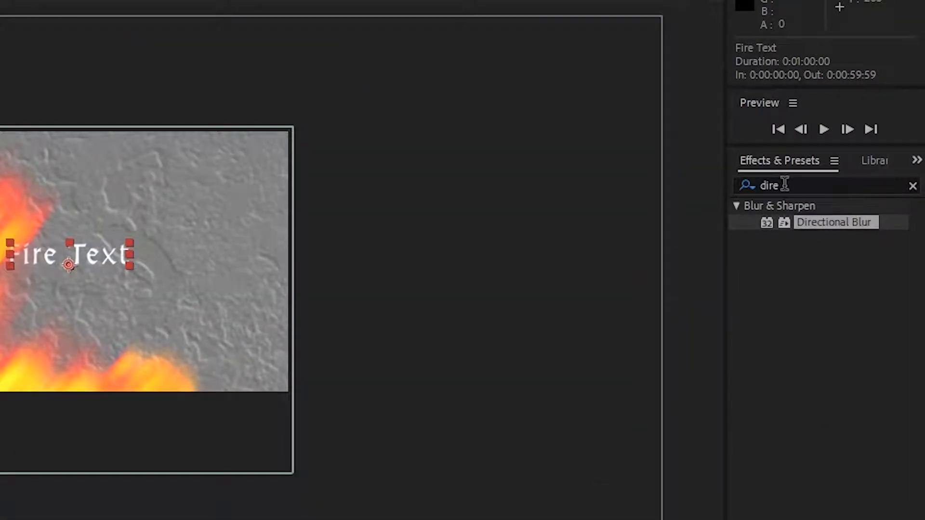
left_click(784, 185)
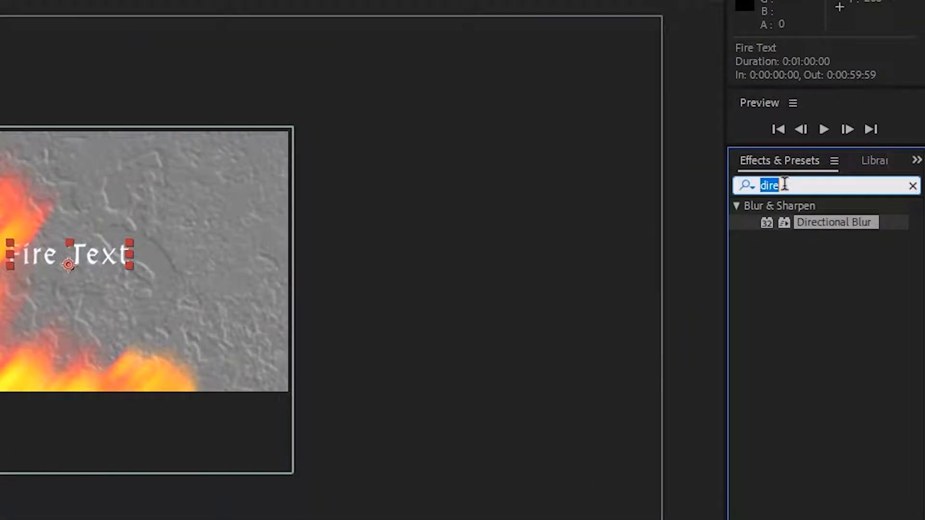
type("tec")
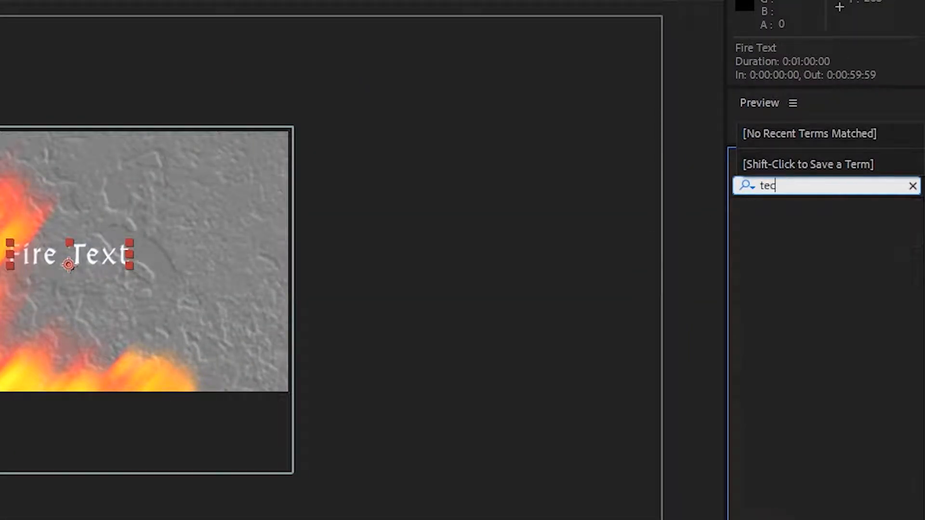
type("t")
key("BackSpace")
key("BackSpace")
type("xt")
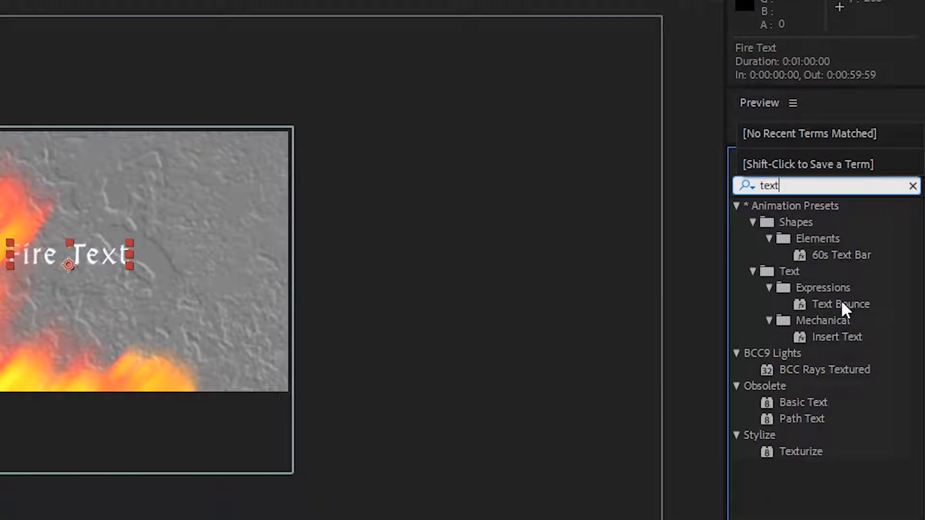
double_click(803, 452)
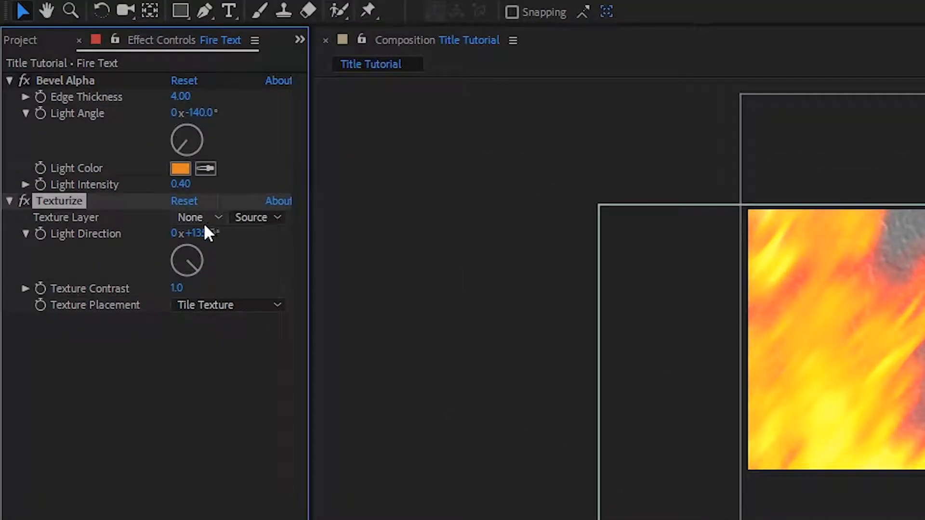
- Choose Texture_01.jpg as the texture layer of the Fire Text layer's Texturize effect and check the lettering up close
left_click(205, 223)
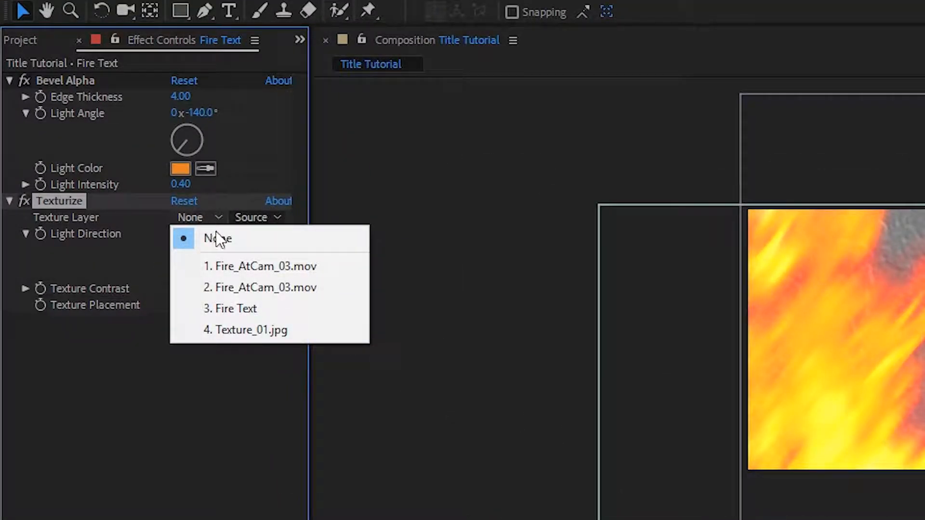
left_click(268, 333)
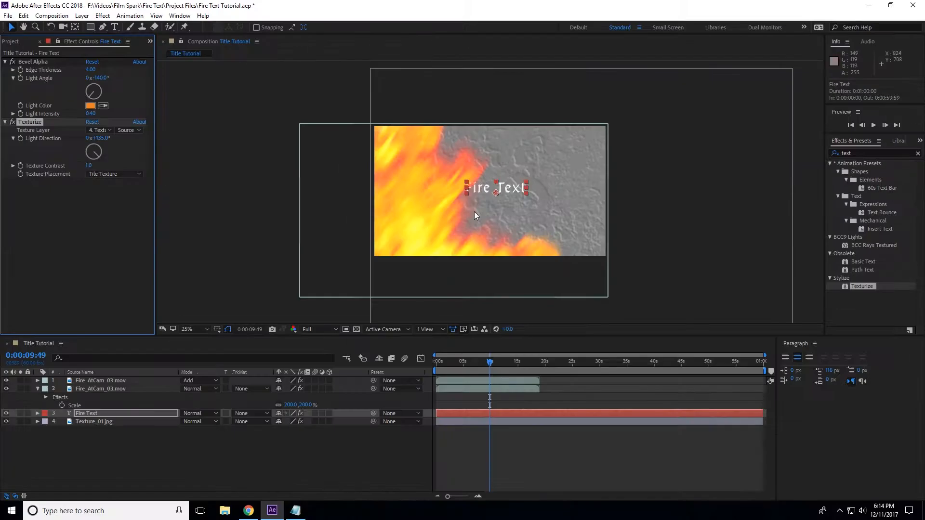
scroll(924, 366, "up", 2)
scroll(500, 200, "up", 4)
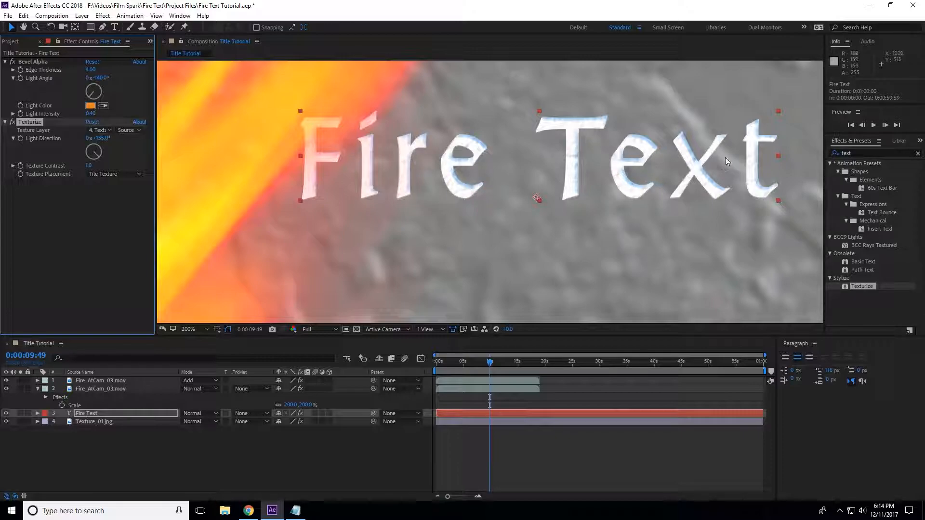
scroll(675, 184, "down", 2)
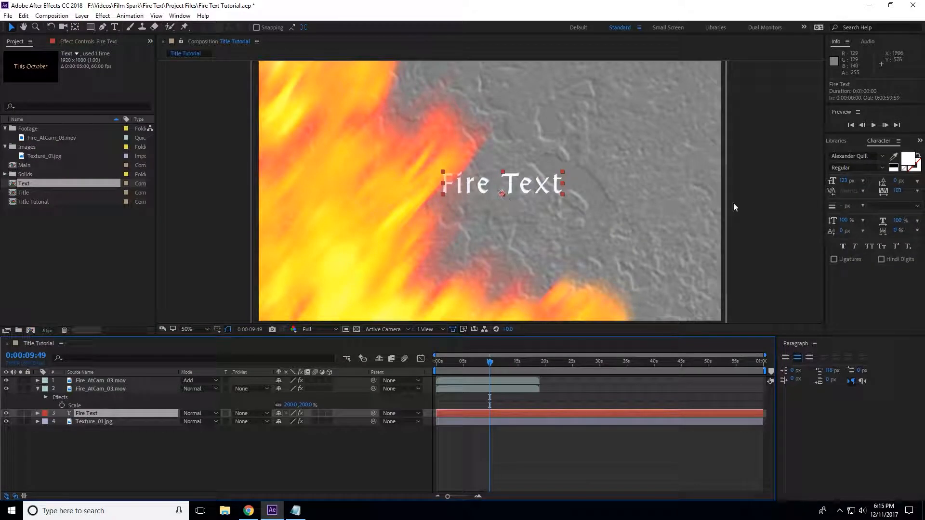
- Set the Fire Text font size to 230 px and reposition the text at about 1012, 598
left_click(845, 181)
type("230")
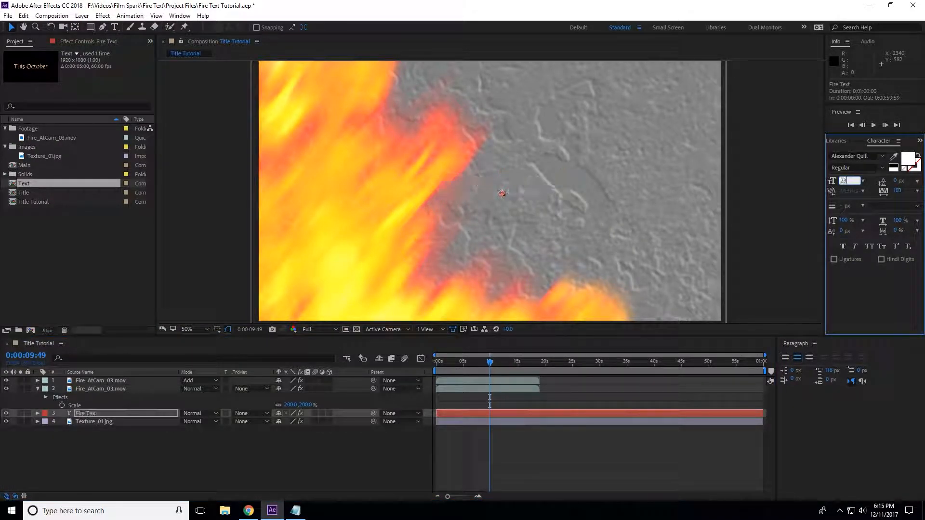
key("Return")
scroll(522, 188, "down", 2)
left_click_drag(521, 184, 522, 191)
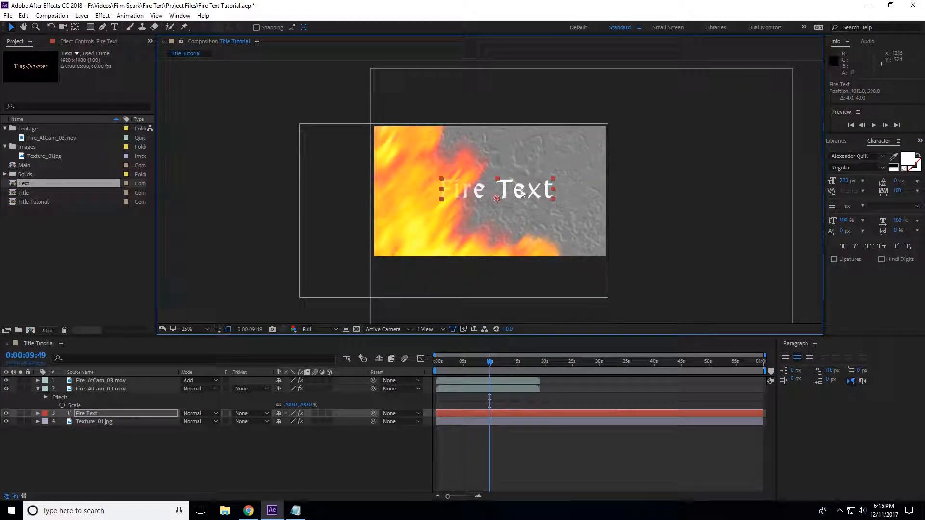
- Set the light direction of the Fire Text layer's Texturize effect to -140° and inspect the lettering at 100%
key("F3")
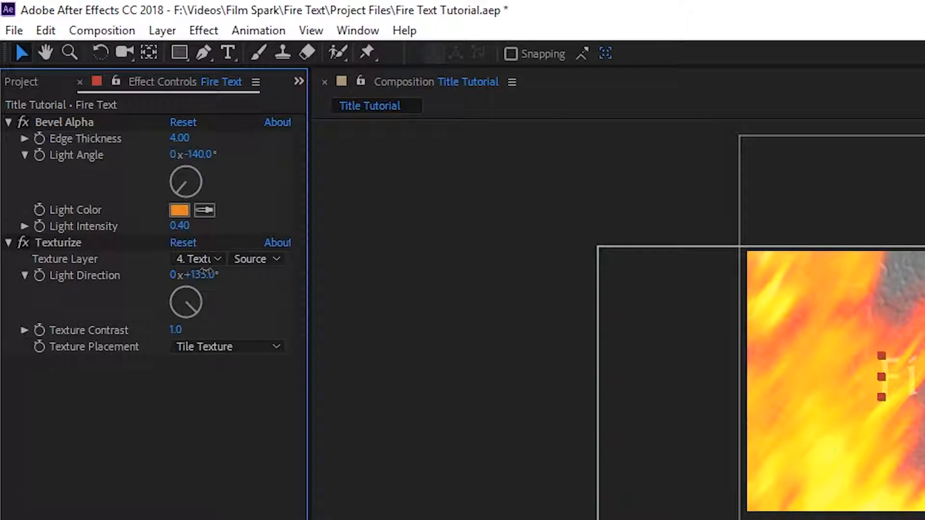
left_click(203, 274)
type("-1")
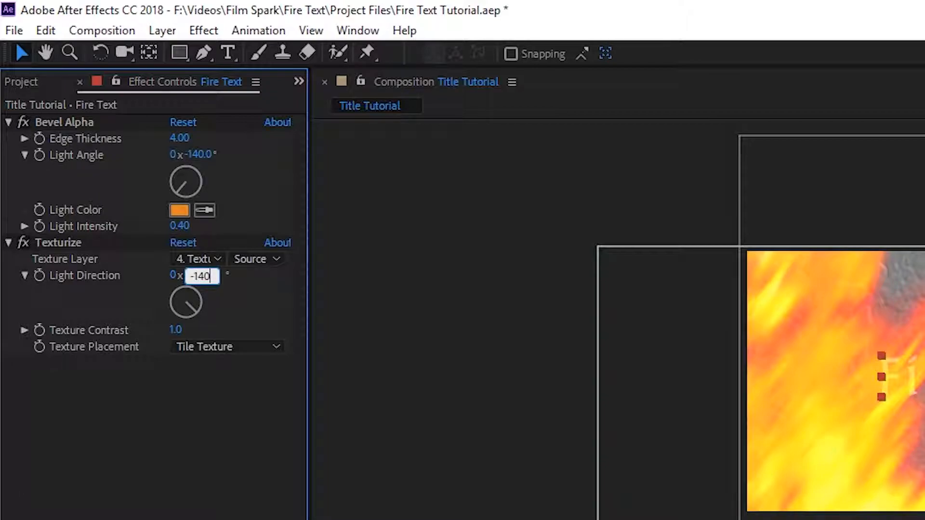
type("40")
key("Return")
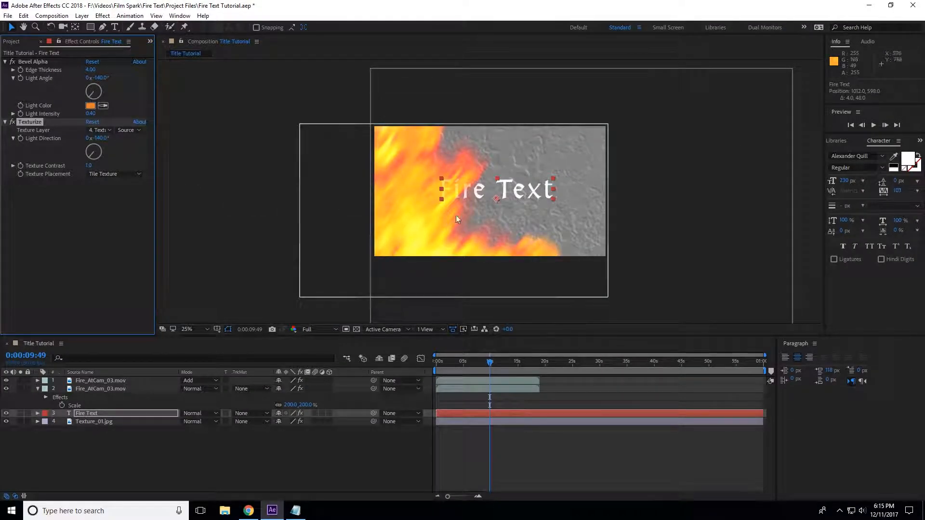
key("slash")
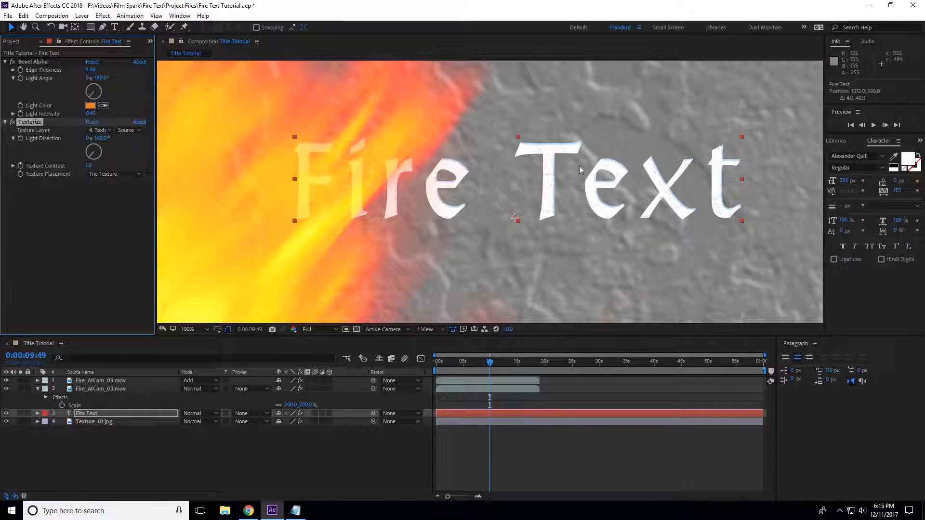
- Find the Turbulent Displace effect and apply it to the Fire Text layer
left_click(920, 142)
left_click(893, 153)
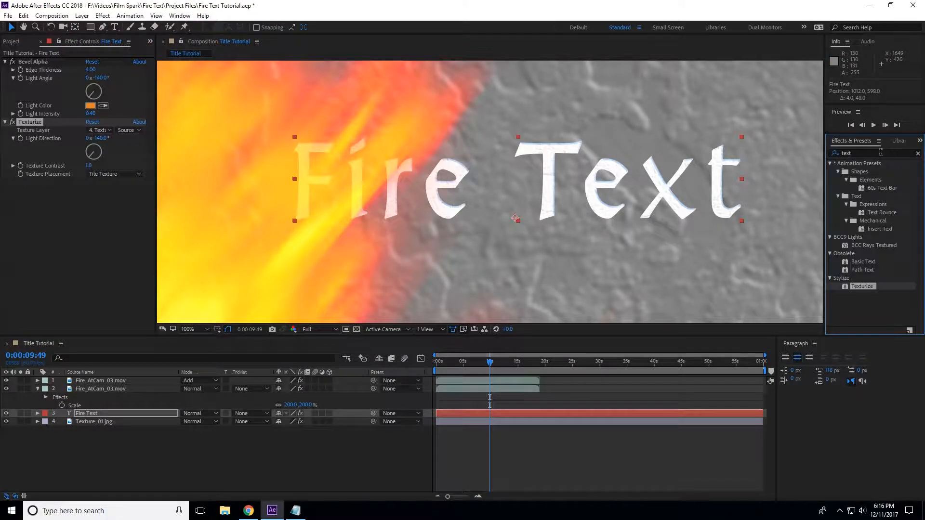
left_click(864, 152)
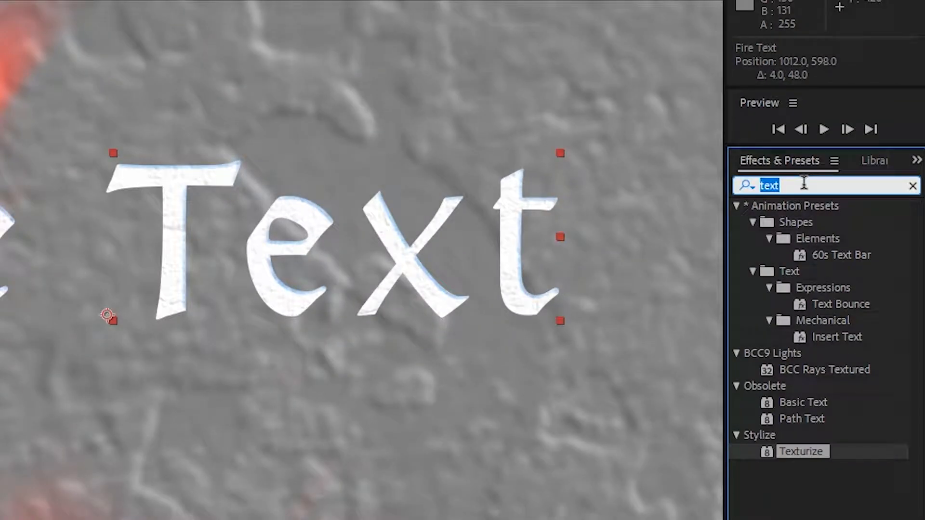
type("tur")
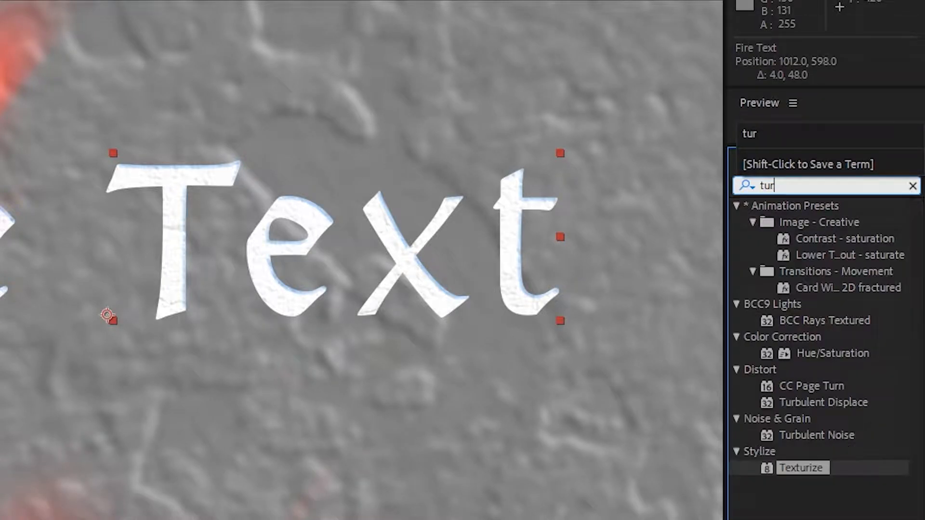
type("b")
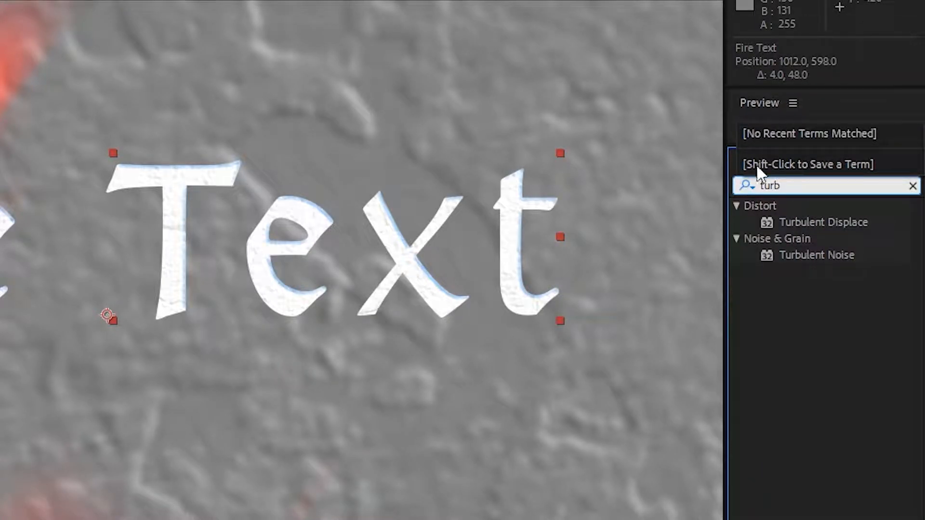
double_click(828, 223)
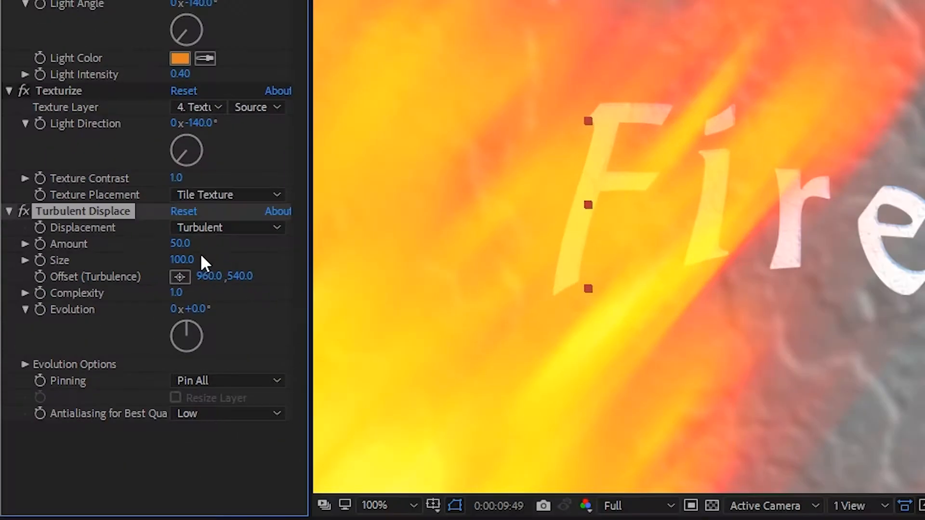
- Set the Fire Text layer's Turbulent Displace amount to 15 and its size to 35
left_click(90, 197)
type("15")
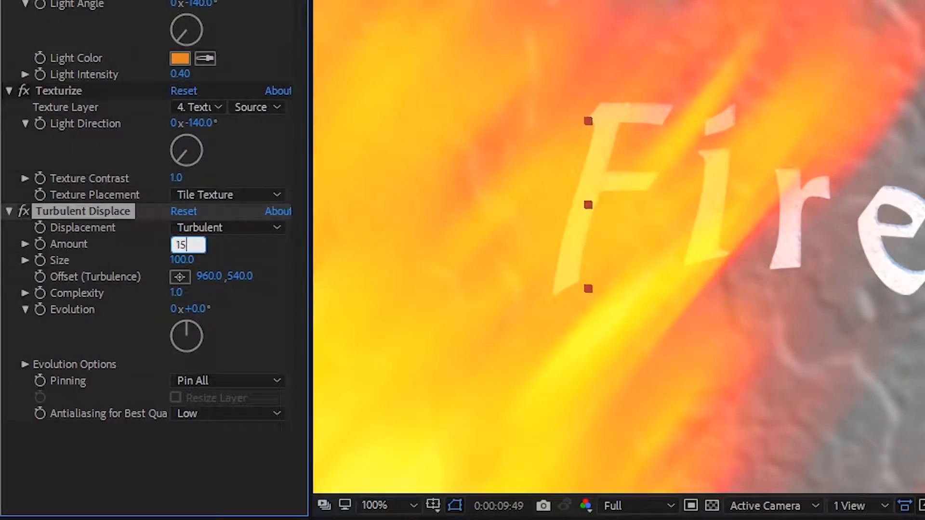
key("Return")
left_click(182, 258)
type("35")
key("Return")
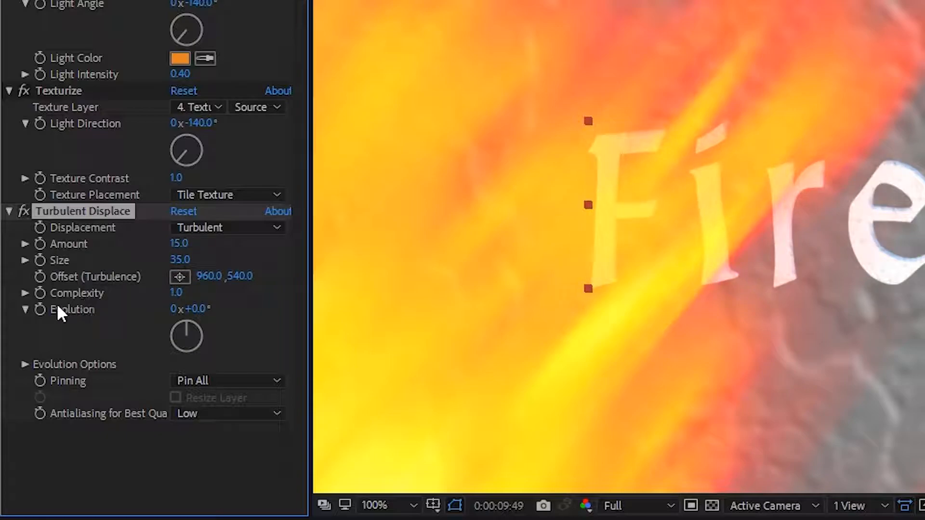
- Animate the Turbulent Displace evolution on the Fire Text layer with the expression time*75
left_click(41, 310)
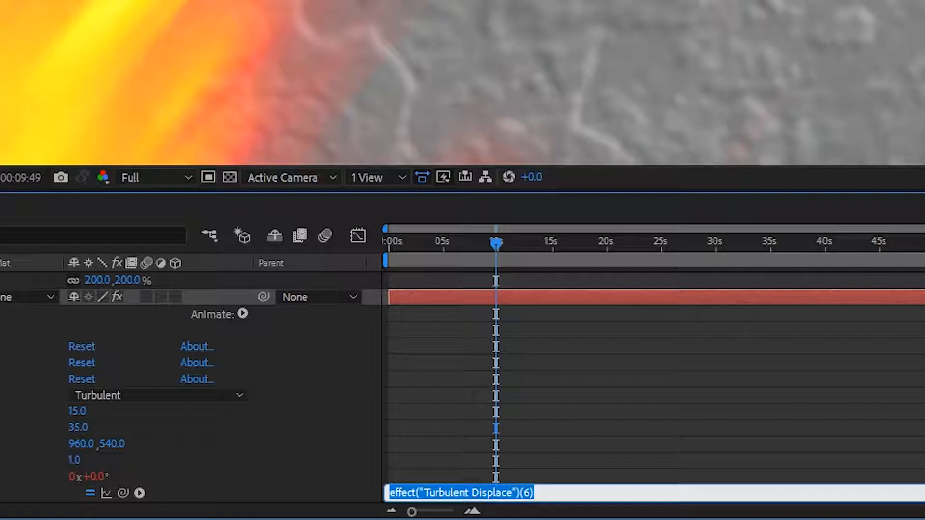
type("time*75")
key("KP_Enter")
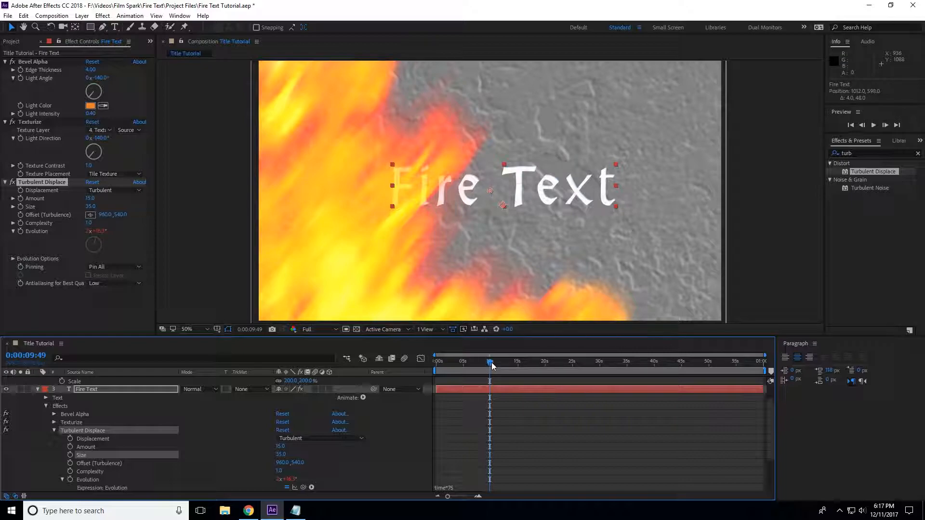
- Check the text's animated distortion at several times, first with the fire and then with the Fire Text layer temporarily soloed
left_click_drag(492, 366, 509, 360)
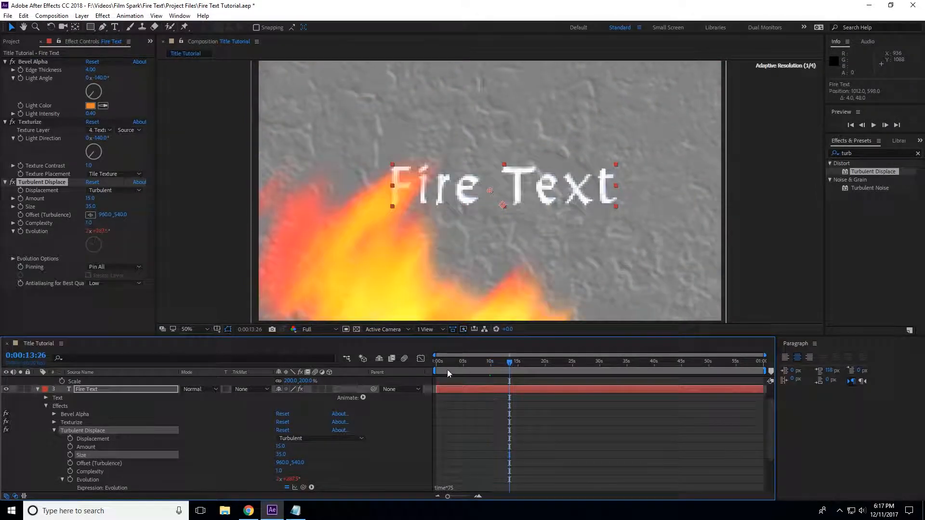
left_click(38, 389)
left_click(38, 389)
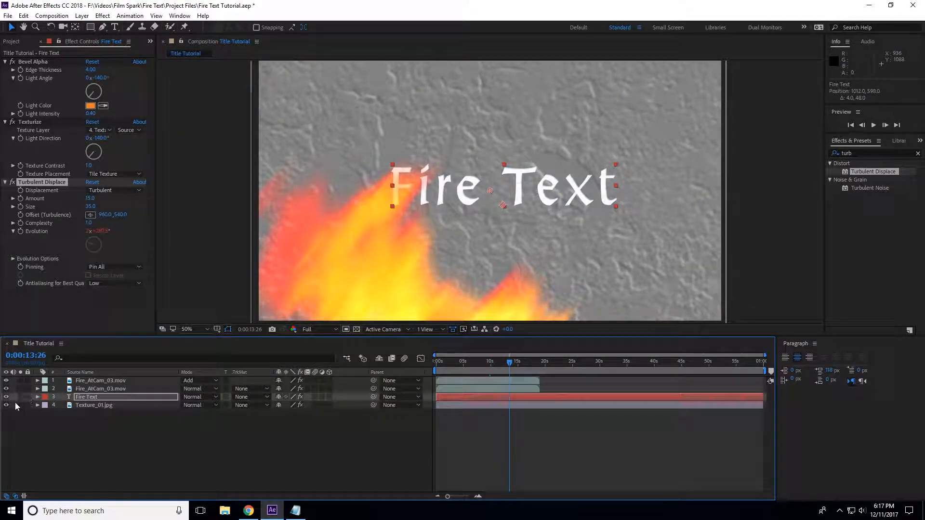
left_click(21, 397)
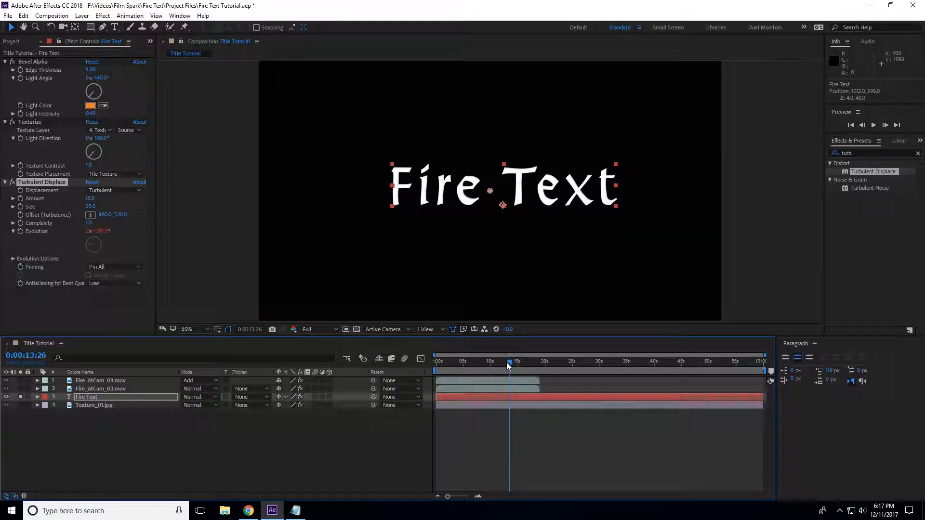
left_click_drag(507, 365, 484, 373)
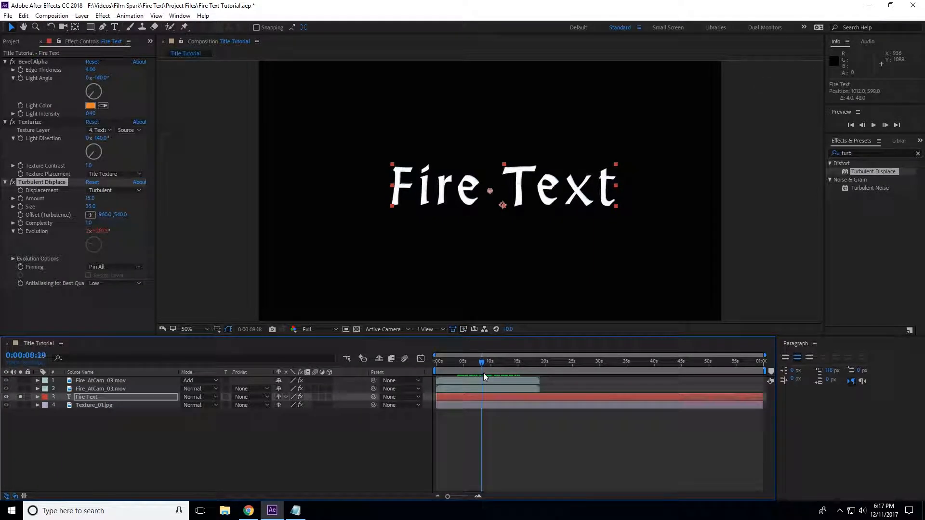
left_click(20, 396)
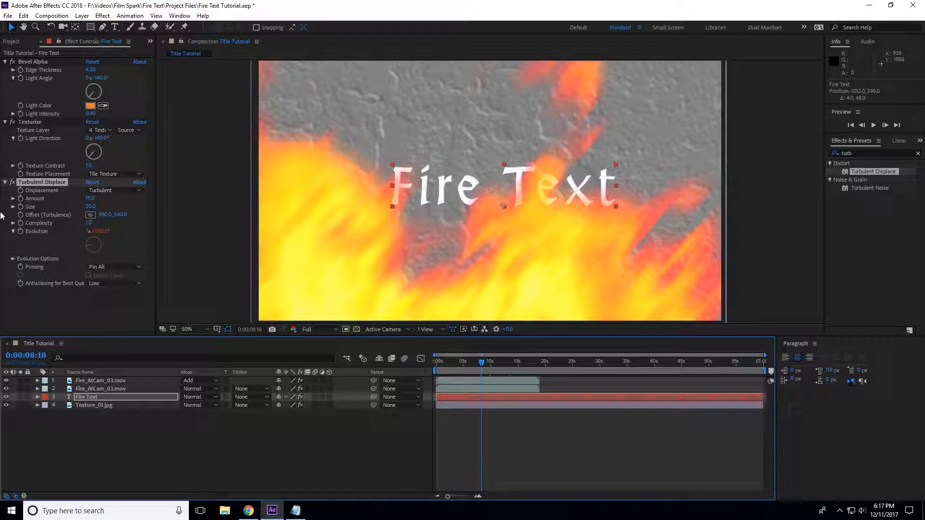
- Create a black 1920 x 1080 px solid layer named Sparks
left_click(84, 15)
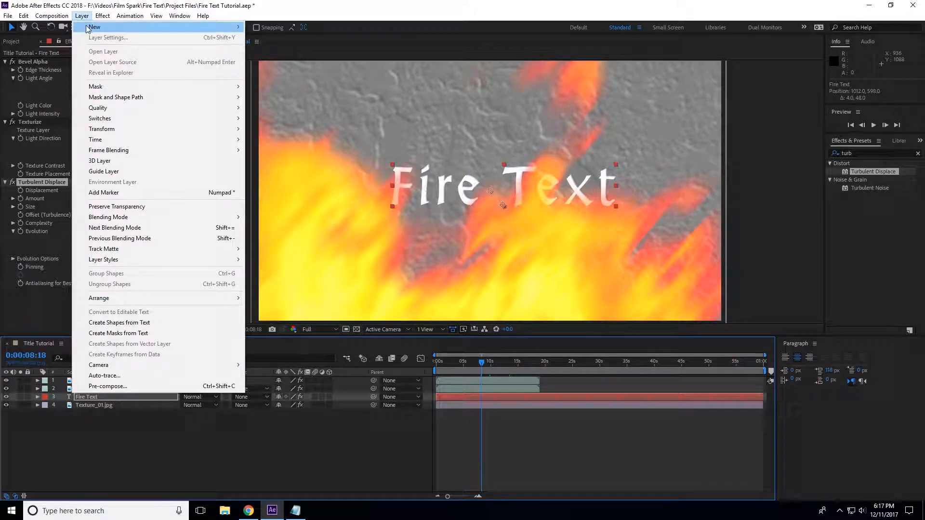
mouse_move(90, 28)
left_click(279, 38)
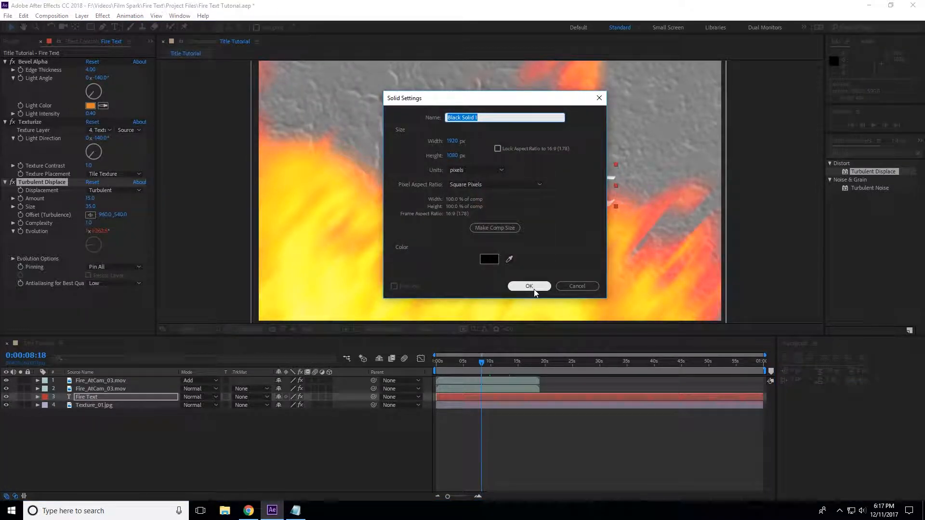
type("Sparks")
key("Return")
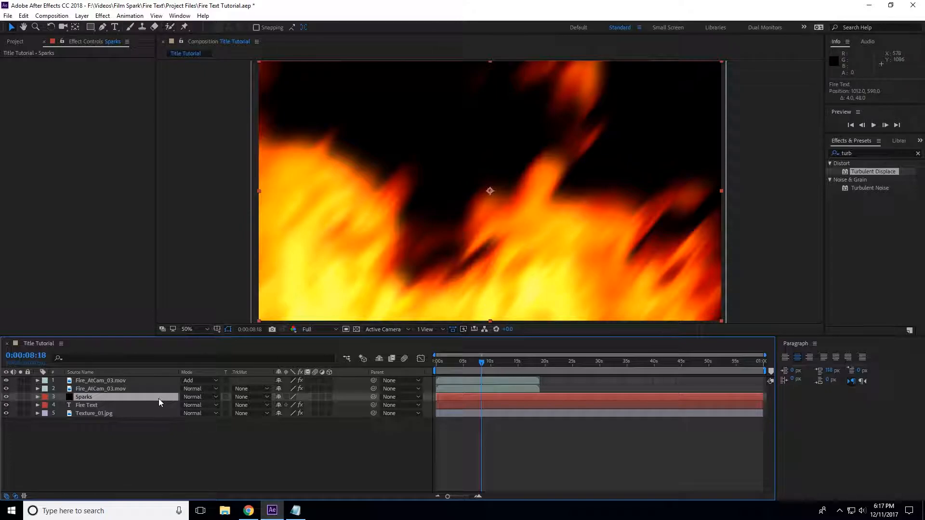
- Move the Sparks solid beneath the Fire Text layer, and bring Fire Text to the top of the layer stack
left_click_drag(92, 396, 96, 407)
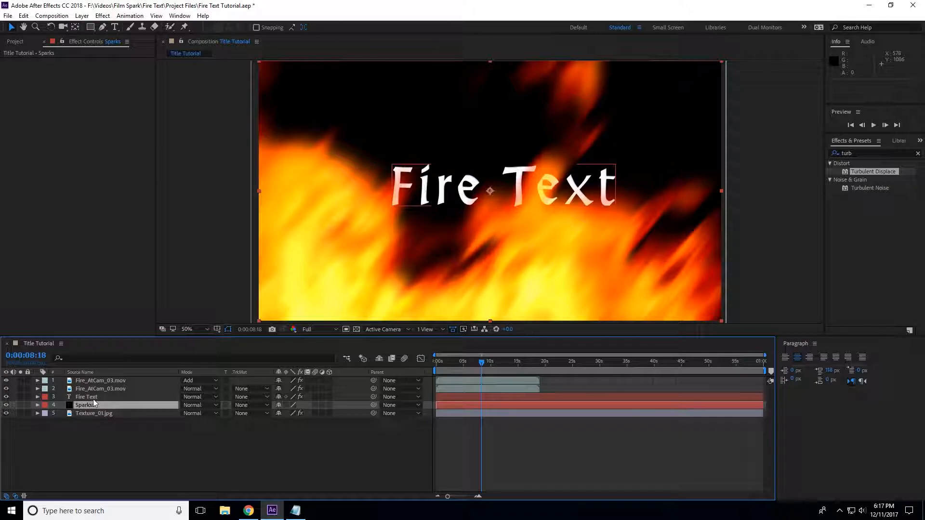
left_click_drag(482, 365, 481, 362)
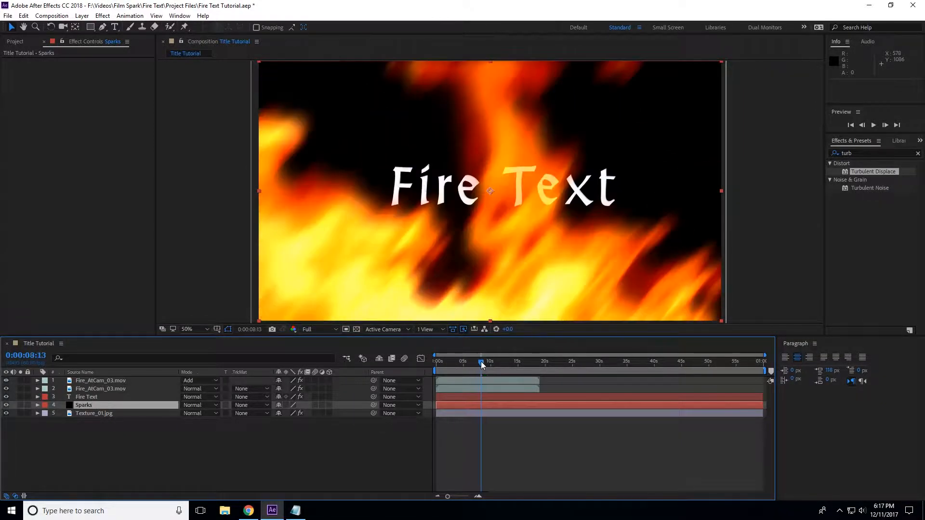
left_click_drag(86, 397, 92, 381)
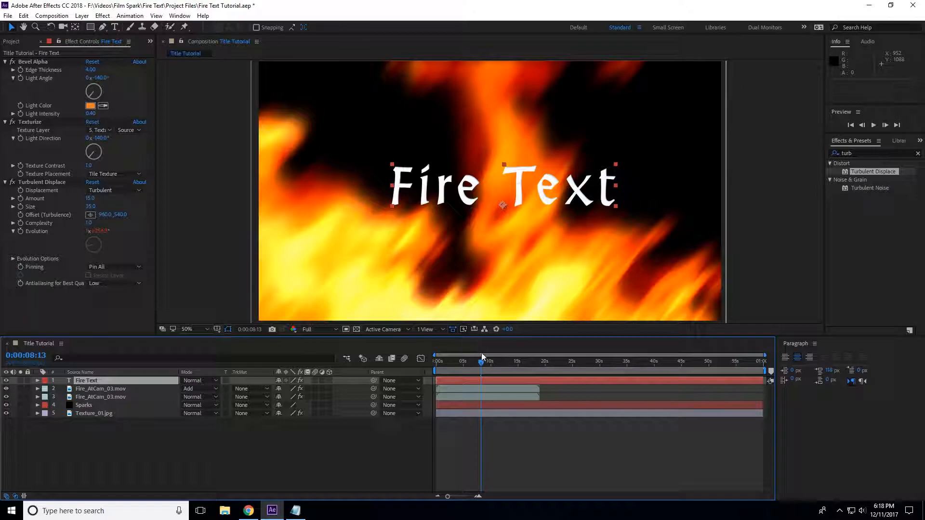
- Move the Sparks layer above both fire footage layers, directly beneath the Fire Text layer
left_click_drag(481, 363, 479, 365)
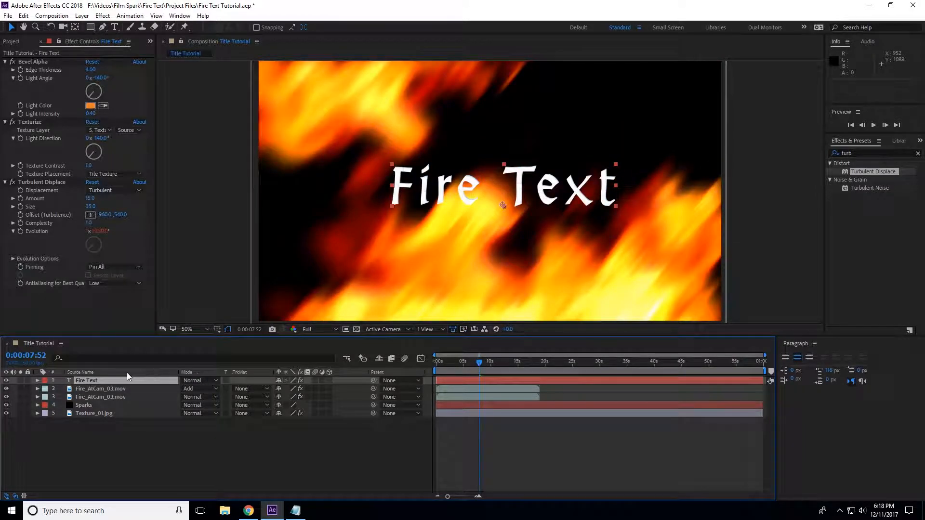
left_click(90, 388)
left_click(102, 395)
left_click_drag(84, 405, 91, 389)
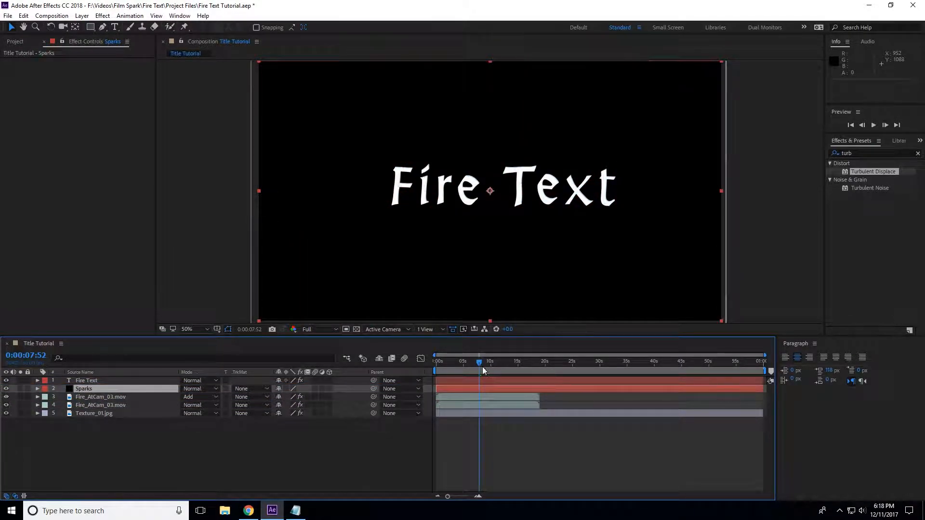
- Find the CC Particle Systems II effect and apply it to the Sparks layer
left_click_drag(477, 361, 493, 363)
scroll(525, 208, "down", 2)
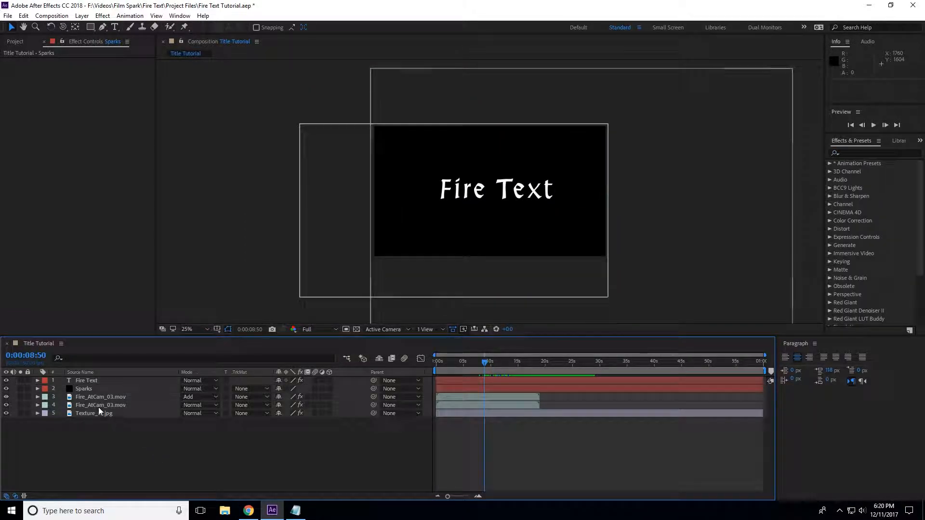
left_click(91, 390)
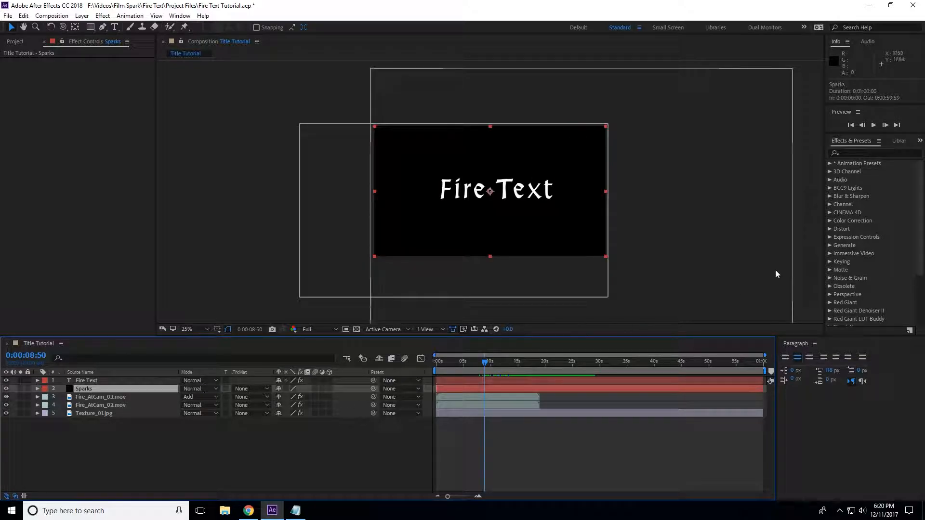
left_click(859, 152)
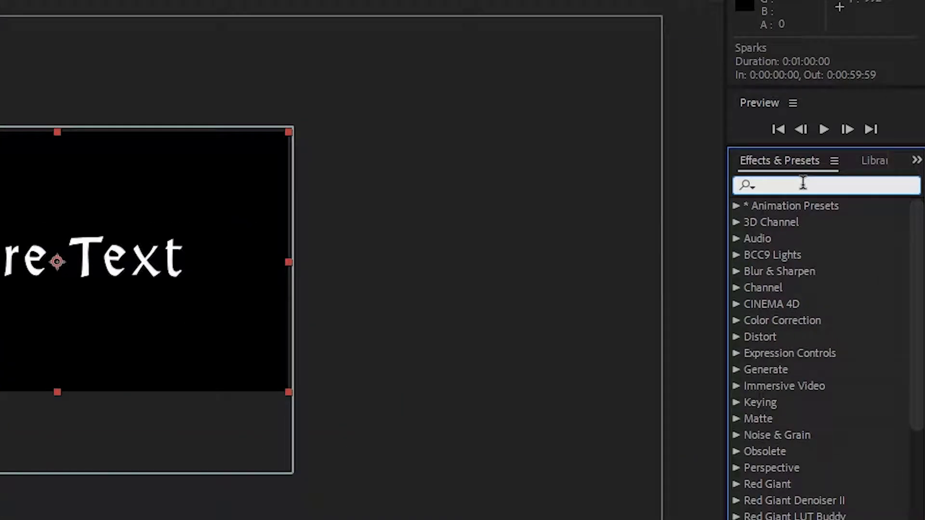
type("cc partic")
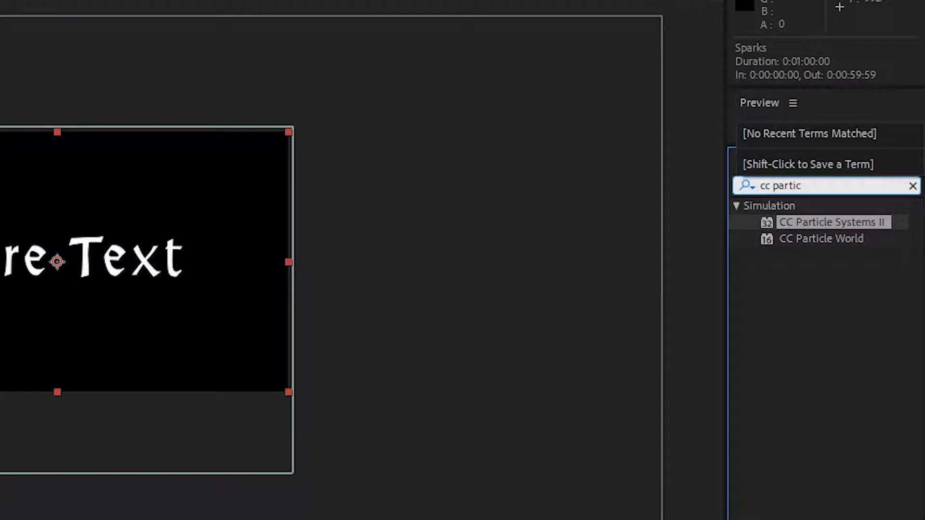
double_click(851, 222)
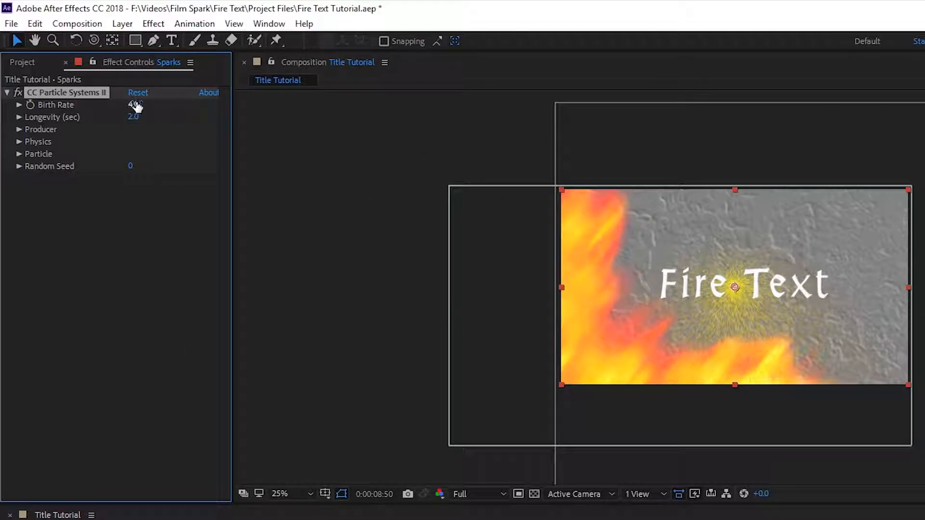
- Set the particle system's Birth Rate to 0.1 and its Longevity to 4.0 seconds
left_click(89, 69)
key("Return")
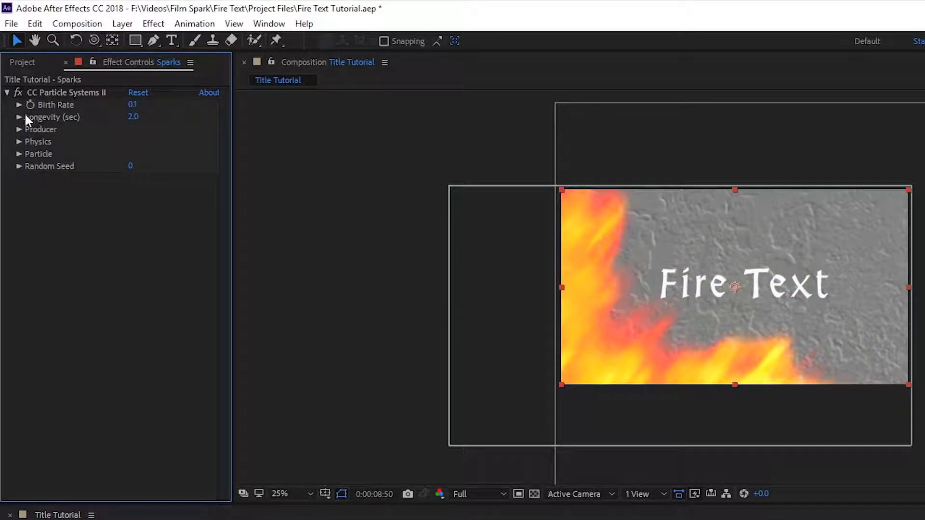
left_click(19, 117)
left_click_drag(121, 137, 221, 137)
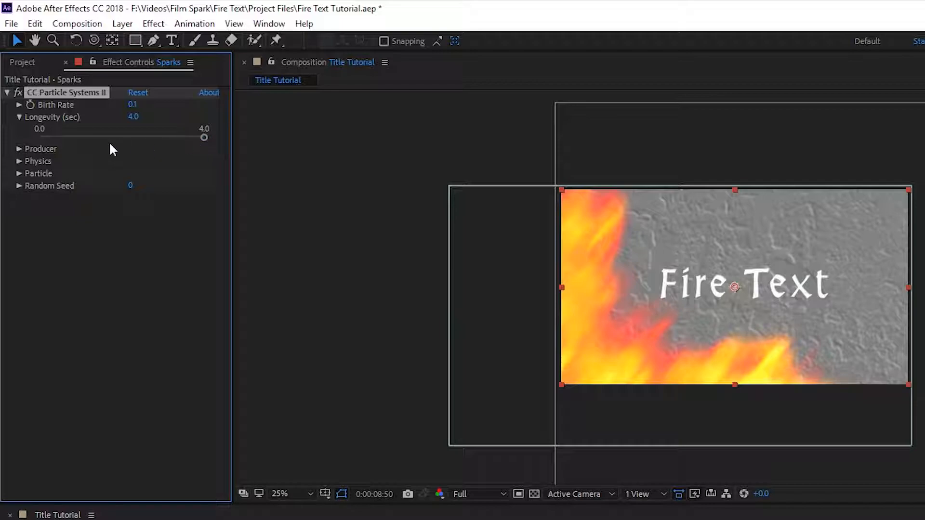
- Widen the particle producer's Radius X to 39 and solo the Sparks layer
left_click(20, 149)
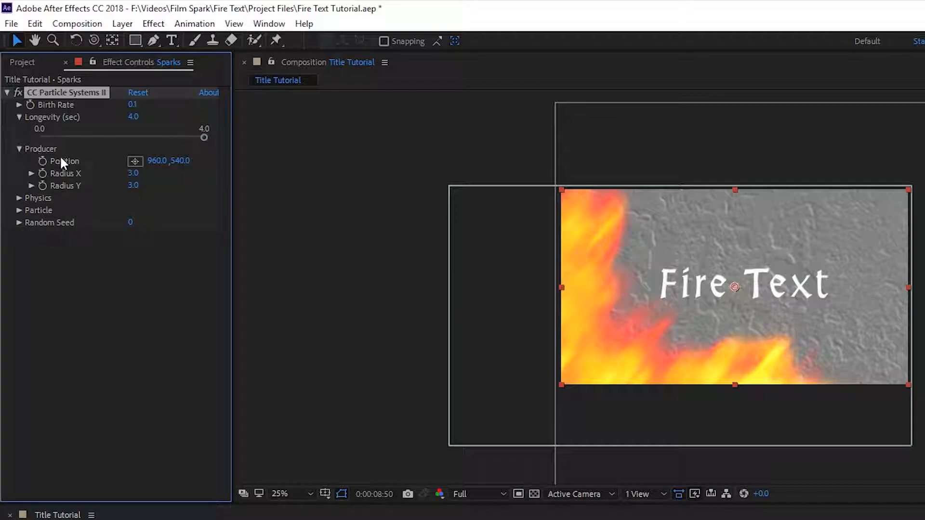
left_click_drag(133, 174, 159, 170)
left_click_drag(485, 361, 502, 363)
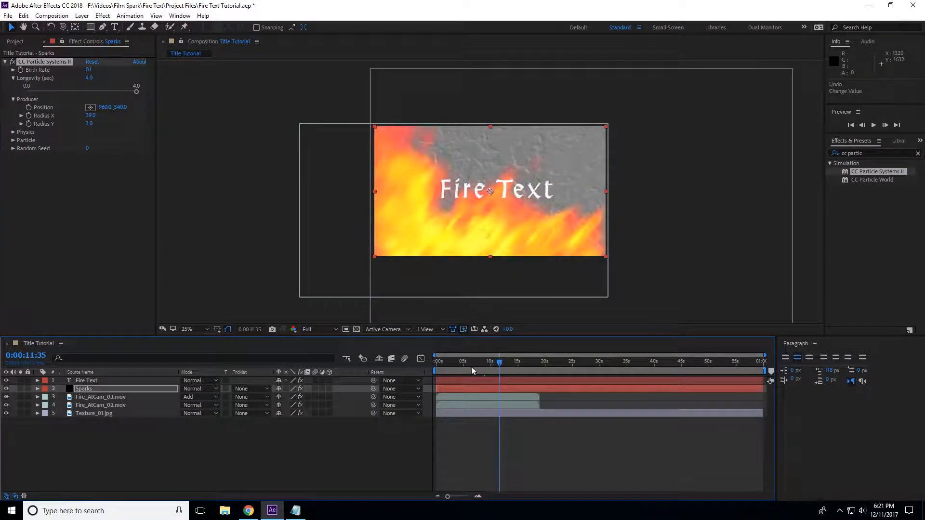
left_click(20, 389)
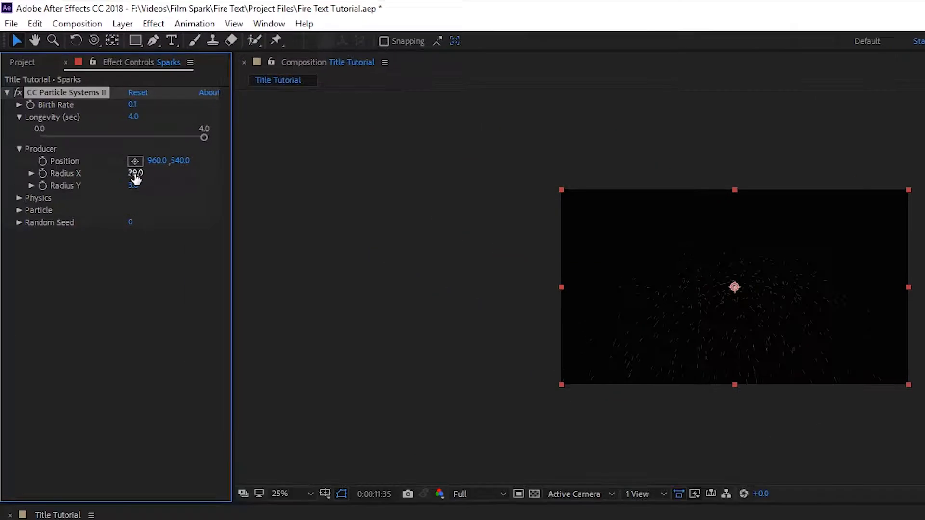
- Set the producer's Radius X to 379 and move its position below the frame to 960, 1161
left_click_drag(89, 115, 120, 114)
left_click_drag(180, 172, 347, 158)
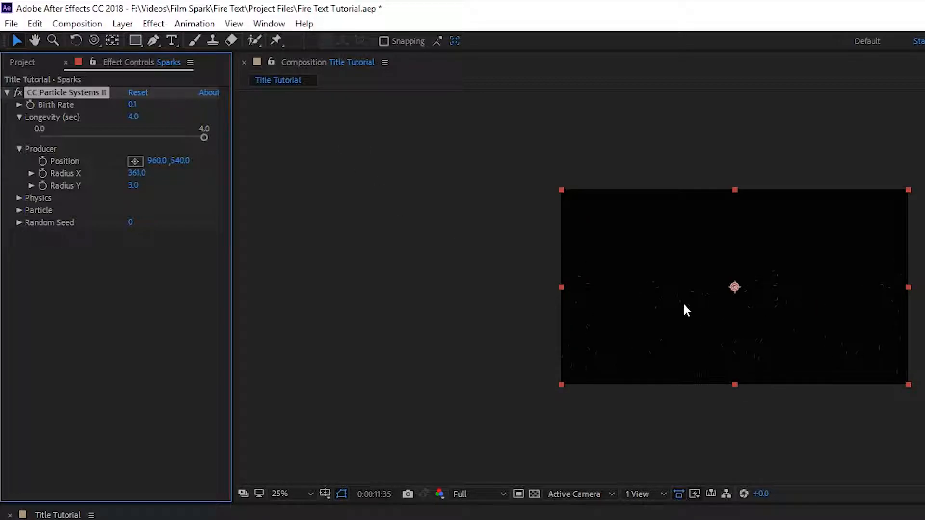
mouse_move(151, 173)
left_mouse_down()
mouse_move(176, 173)
mouse_move(158, 174)
left_mouse_up()
left_click_drag(179, 161, 650, 139)
- Change the particle physics animation type to Twirl
left_click(19, 198)
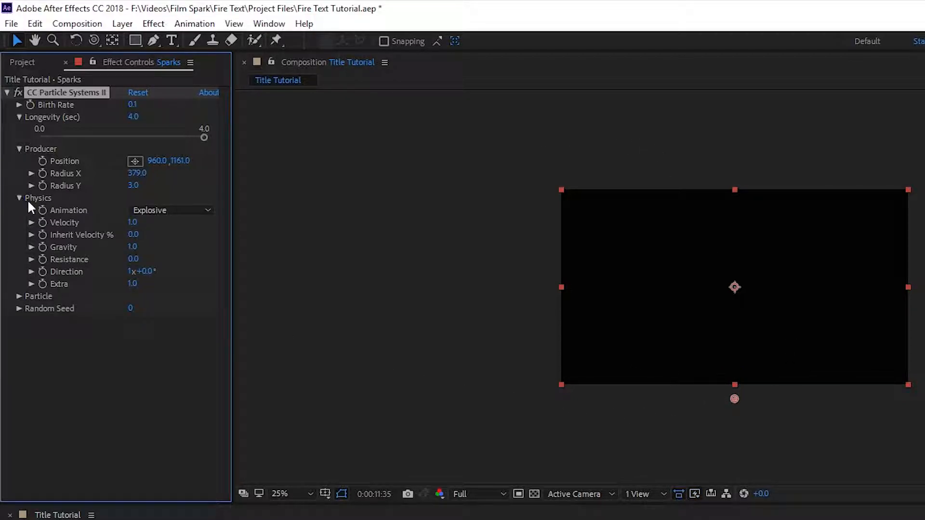
left_click(159, 212)
left_click(175, 255)
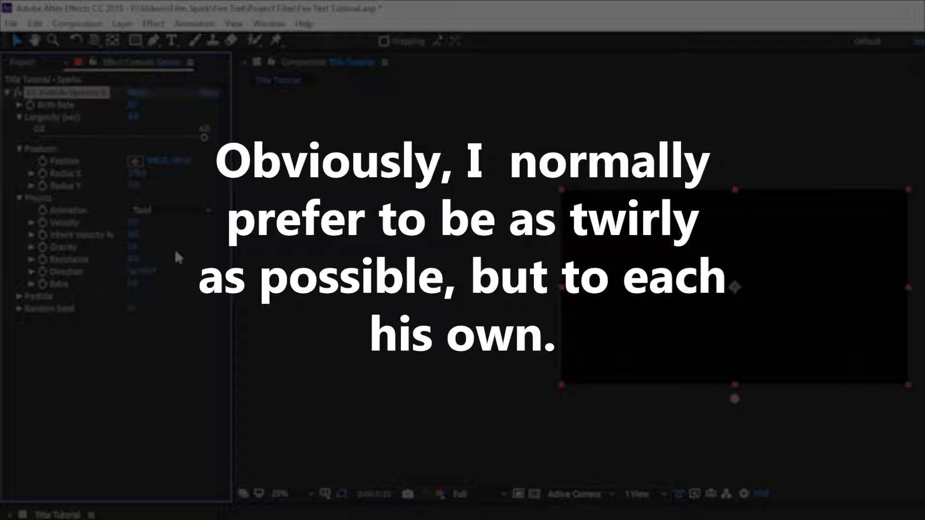
- Set the particles' Velocity to 1.5 and their Gravity to 0
scroll(536, 227, "up", 2)
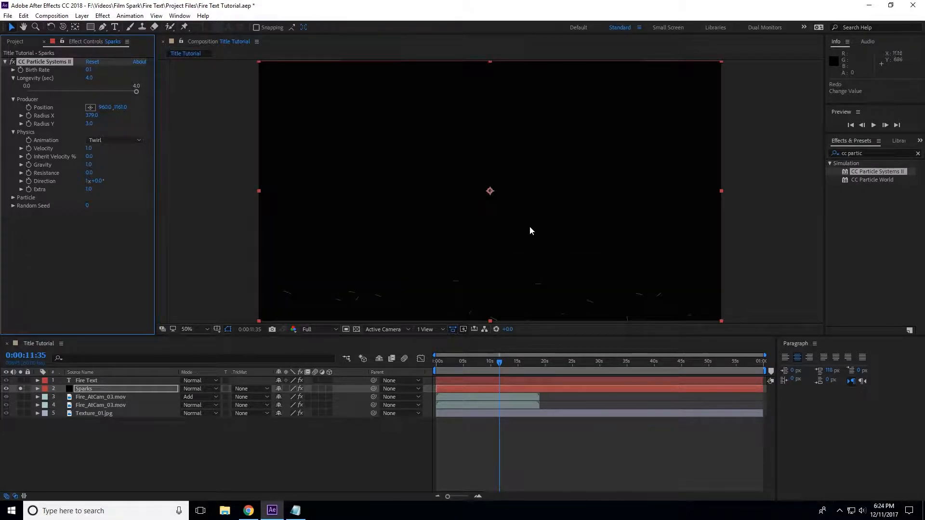
left_click(88, 148)
type("1.5")
key("Return")
left_click(88, 164)
type("0")
key("Return")
- Change the particles' Birth Color to a slightly darkened, less saturated orange
left_click(14, 198)
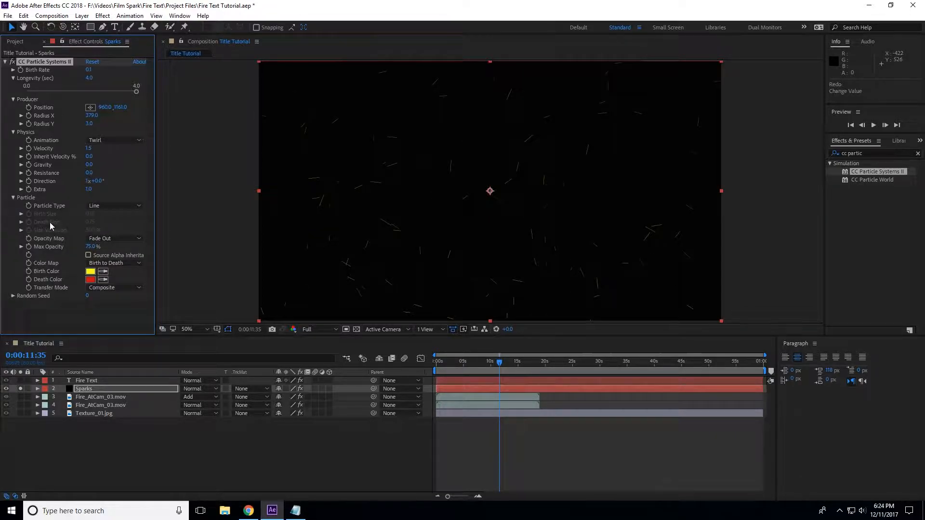
left_click(92, 274)
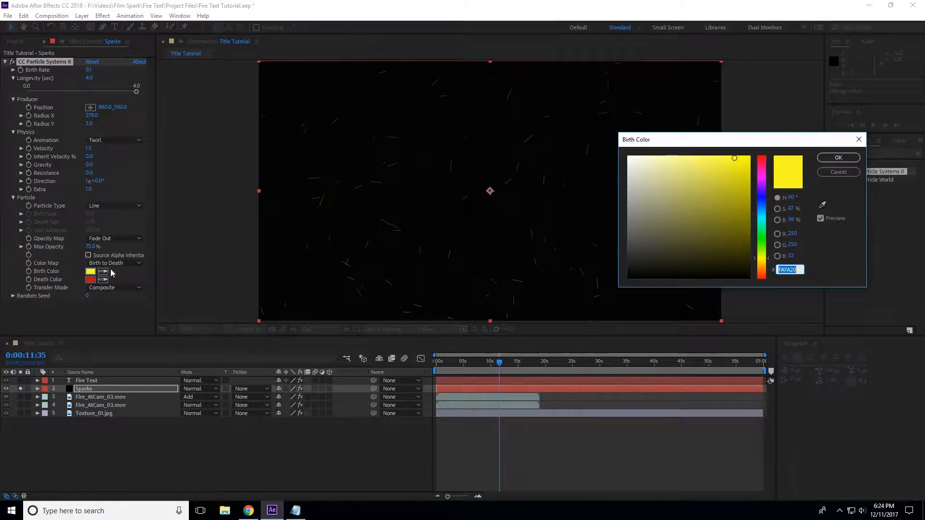
type("FAC420")
key("Tab")
left_click(772, 265)
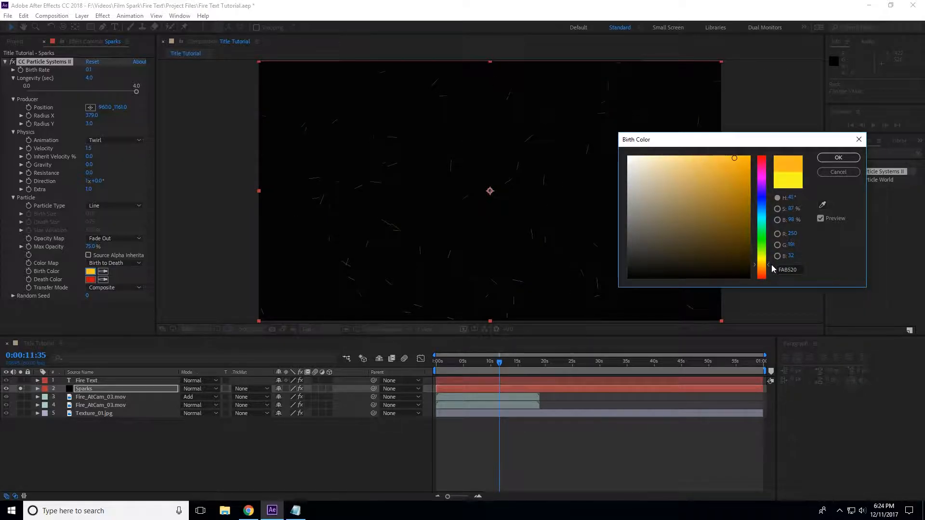
left_click(729, 173)
mouse_move(728, 173)
left_mouse_down()
mouse_move(725, 181)
mouse_move(731, 170)
left_mouse_up()
left_click(831, 157)
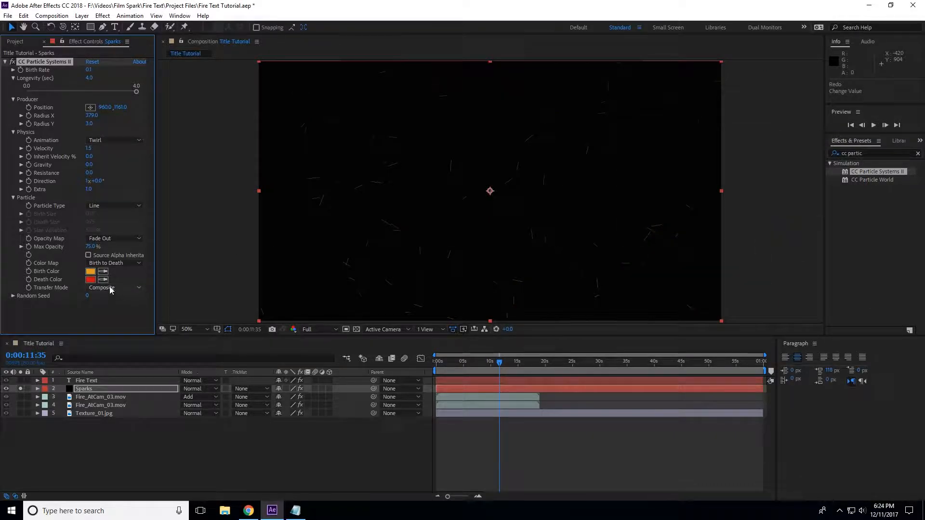
- Change the particles' Death Color to the orange-red C83E1E
left_click(88, 280)
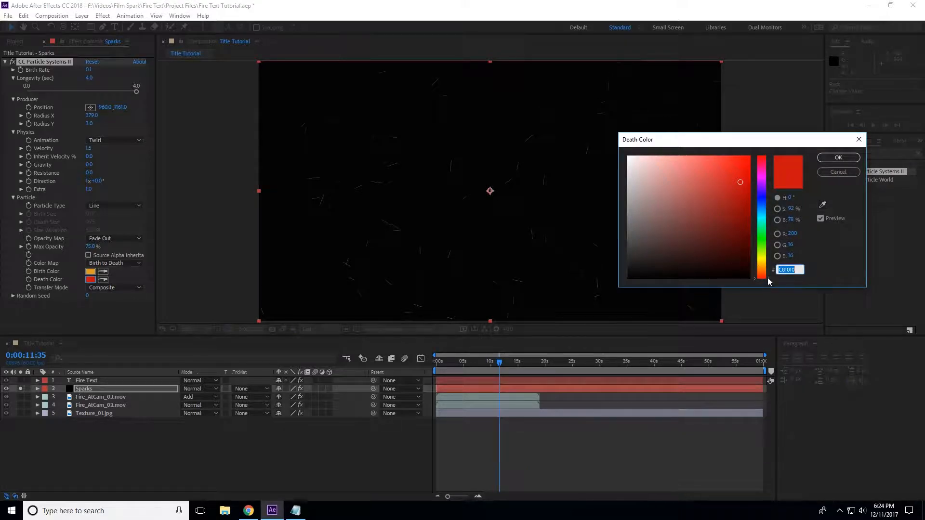
left_click_drag(768, 278, 768, 275)
left_click(742, 182)
left_click_drag(742, 182, 732, 182)
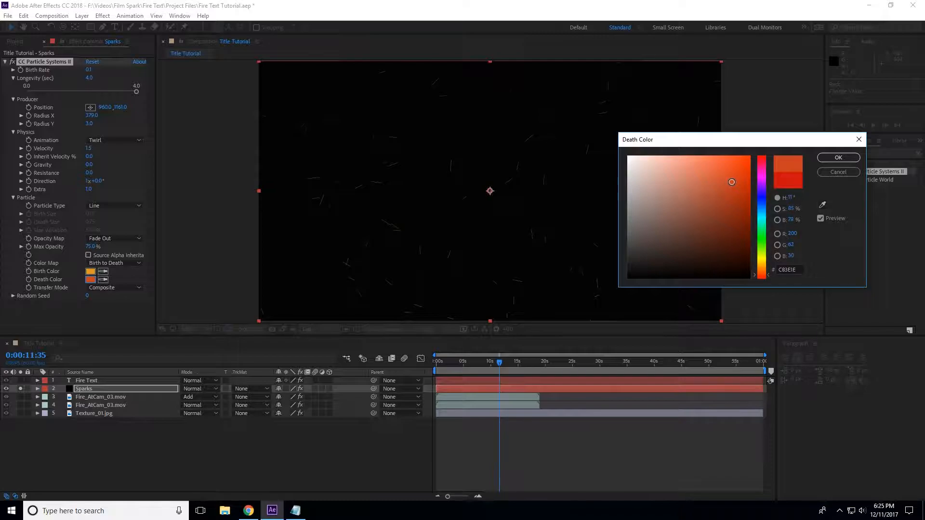
left_click(839, 158)
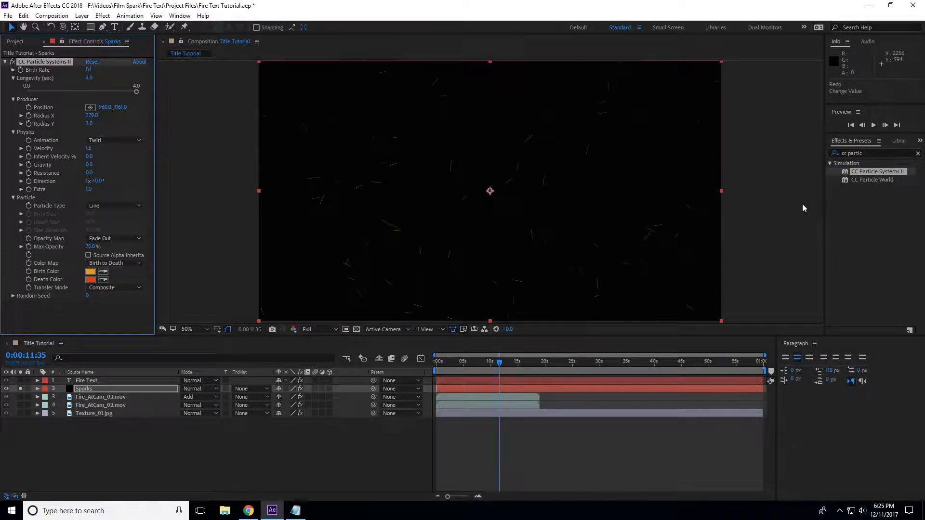
- Play and scrub the soloed sparks from the start of the timeline to examine how the particles first appear
left_click_drag(497, 362, 418, 371)
key("space")
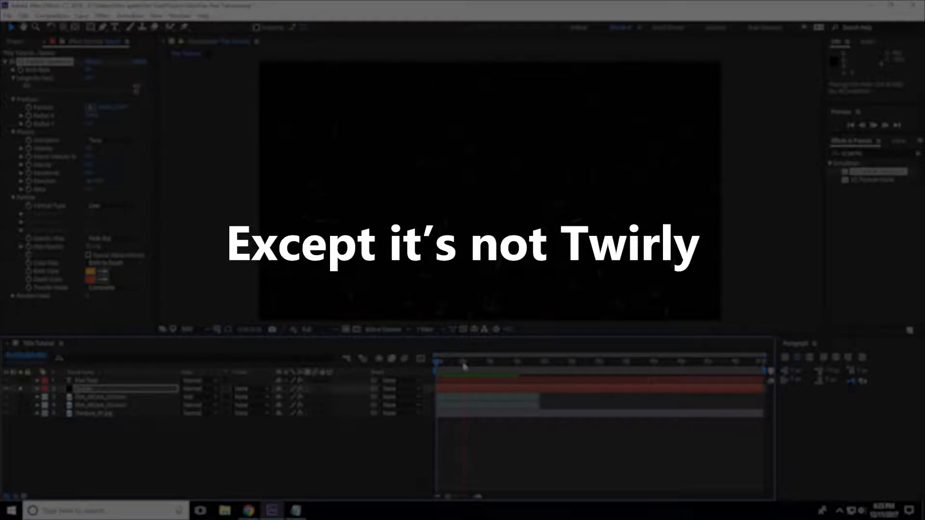
key("space")
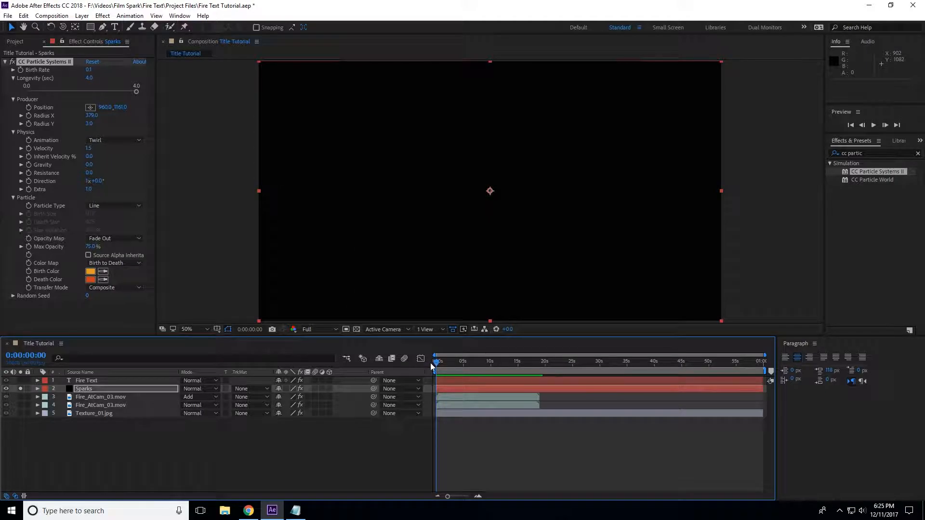
key("space")
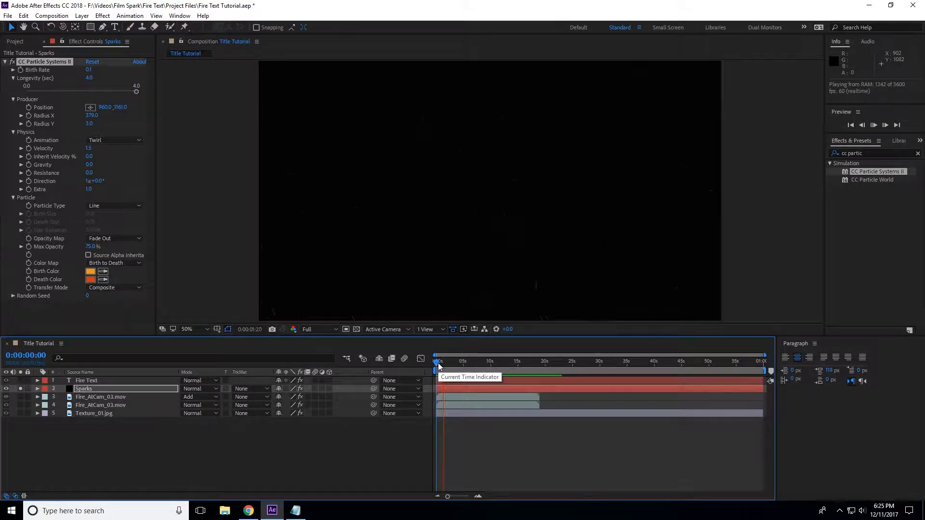
key("space")
key("space")
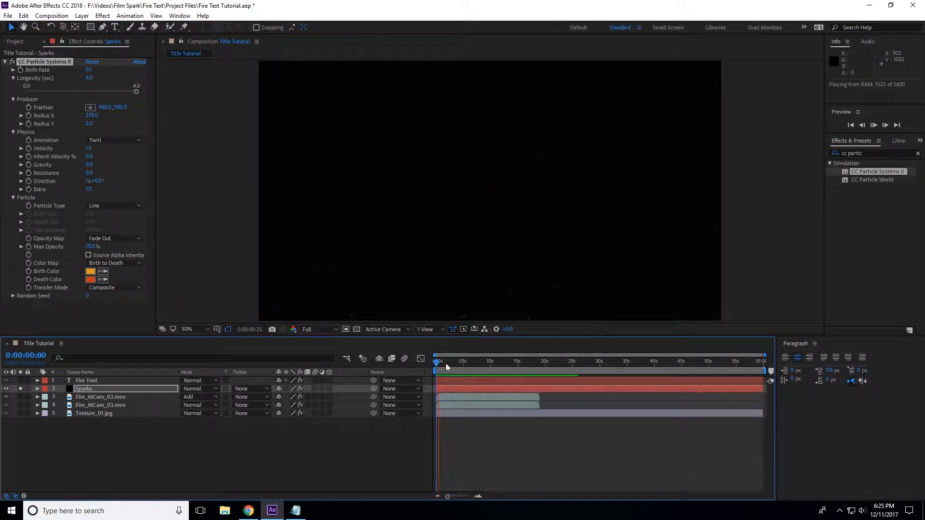
key("space")
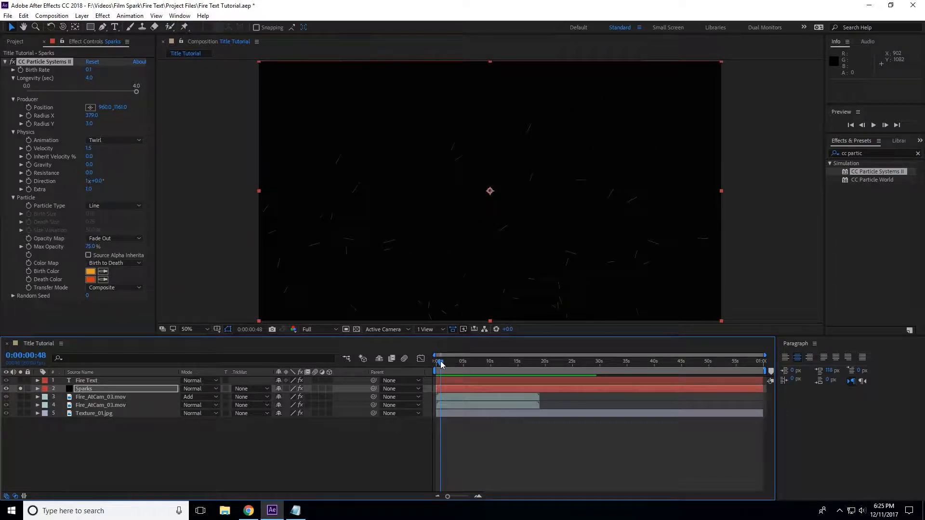
mouse_move(437, 362)
left_mouse_down()
mouse_move(454, 364)
mouse_move(441, 361)
left_mouse_up()
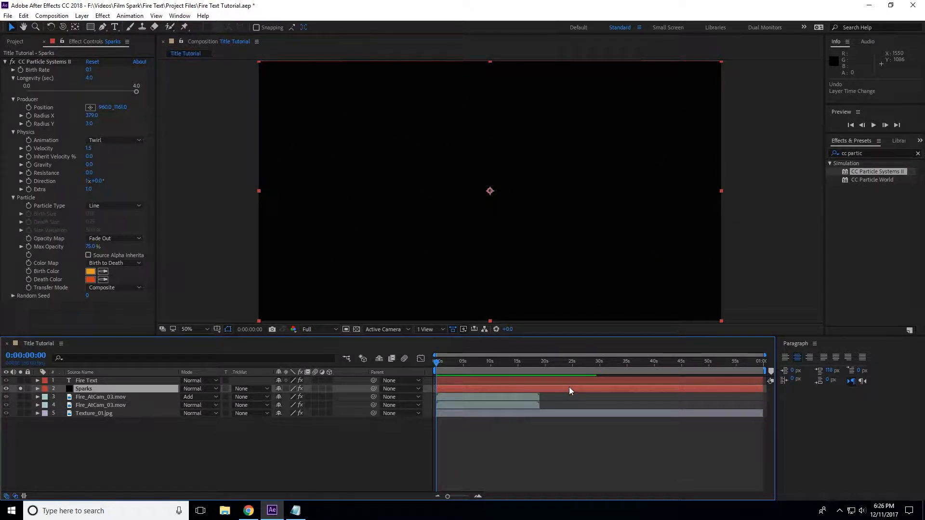
- Shift the Sparks layer to start at -0:00:01:57 and extend its end to 0:00:59:59, checking the particles along the timeline
left_click_drag(570, 388, 554, 383)
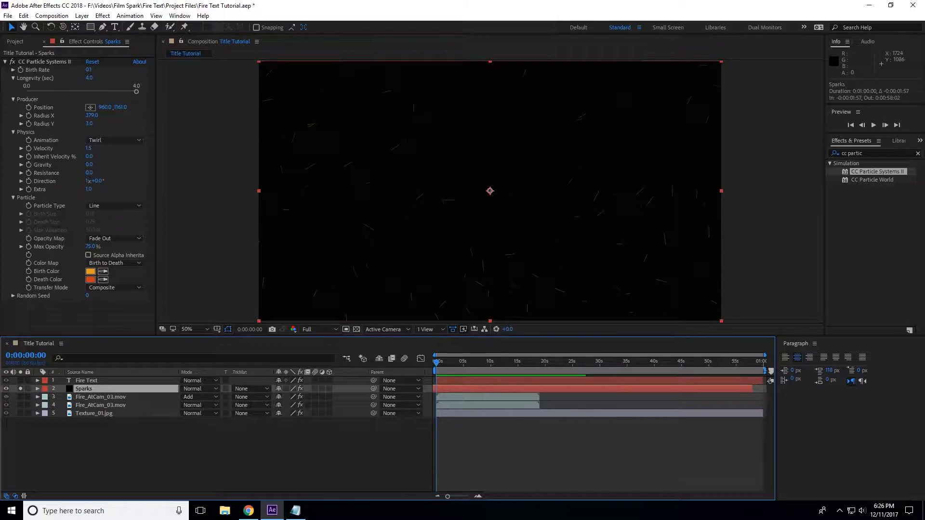
left_click_drag(752, 388, 760, 391)
left_click_drag(440, 364, 510, 363)
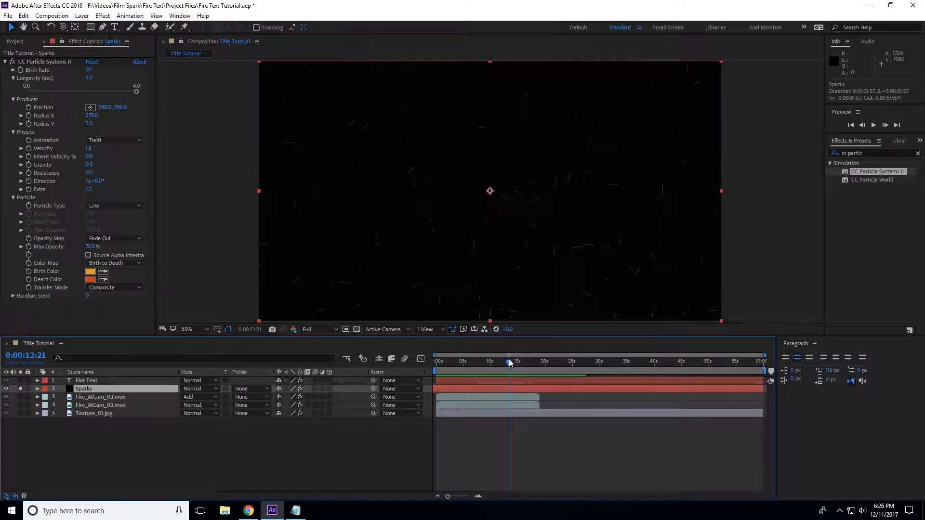
- Turn off solo on the Sparks layer and preview the sparks together with the fire, text and texture
left_click(20, 389)
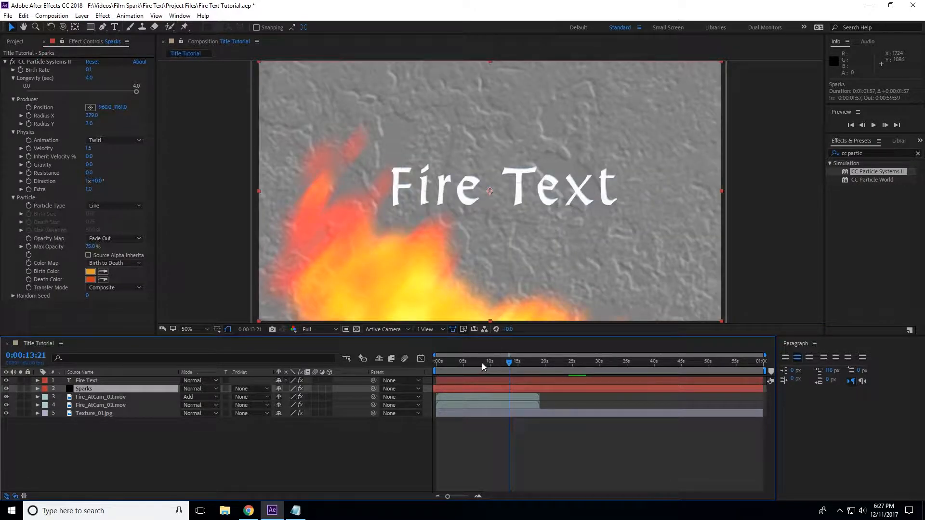
left_click_drag(482, 366, 472, 367)
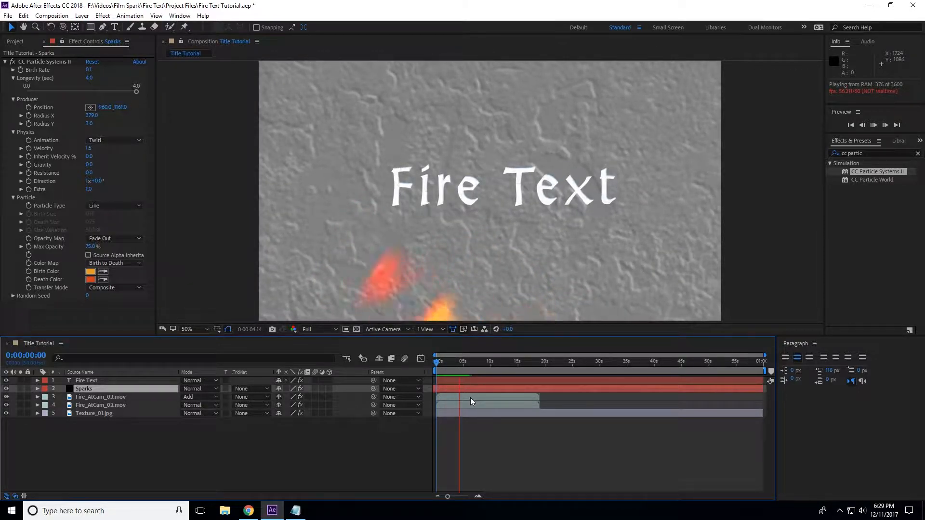
left_click(453, 362)
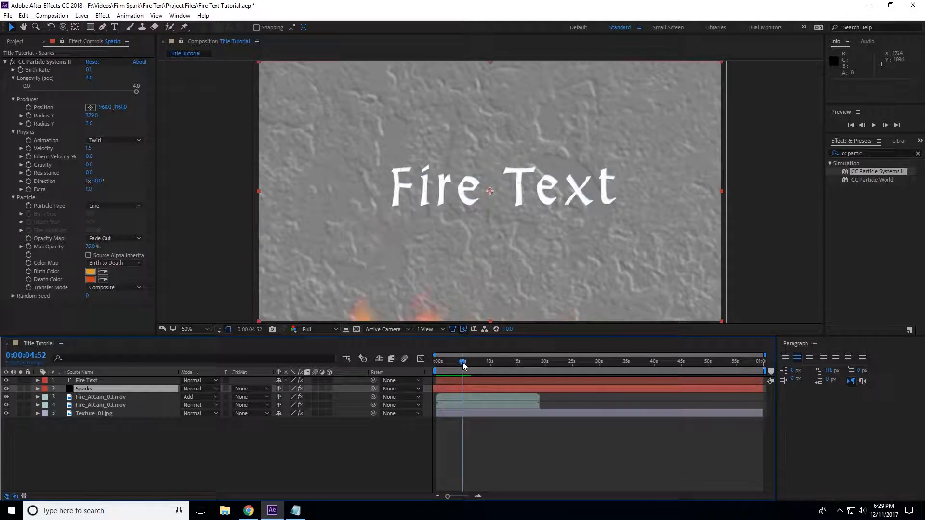
key("space")
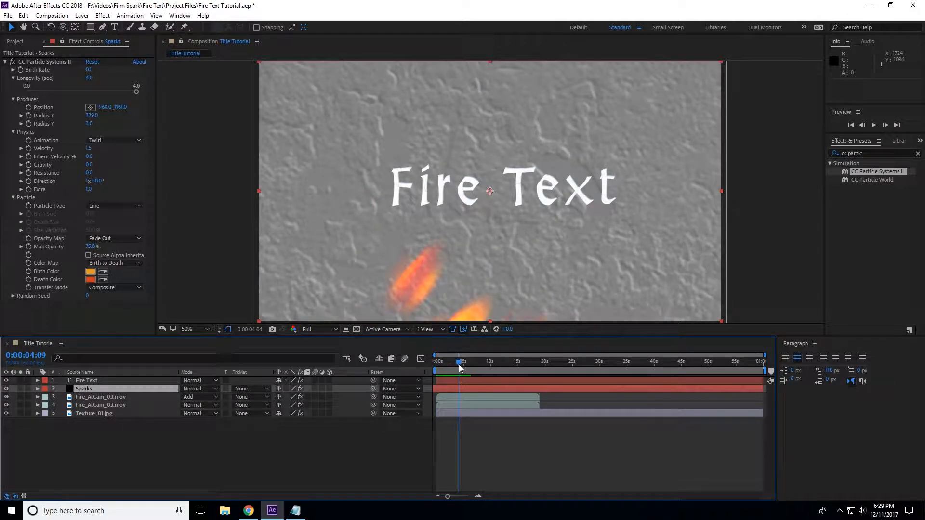
- Shift both Fire_AtCam_03.mov layers earlier together so they start at -0:00:07:41 and end at 0:00:11:19
left_click(556, 404)
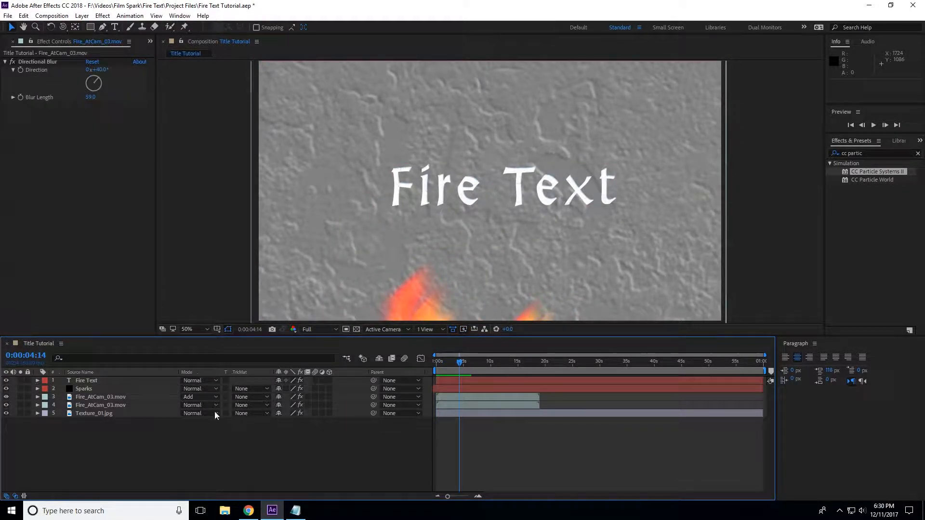
left_click(123, 405)
left_click(117, 397, "shift")
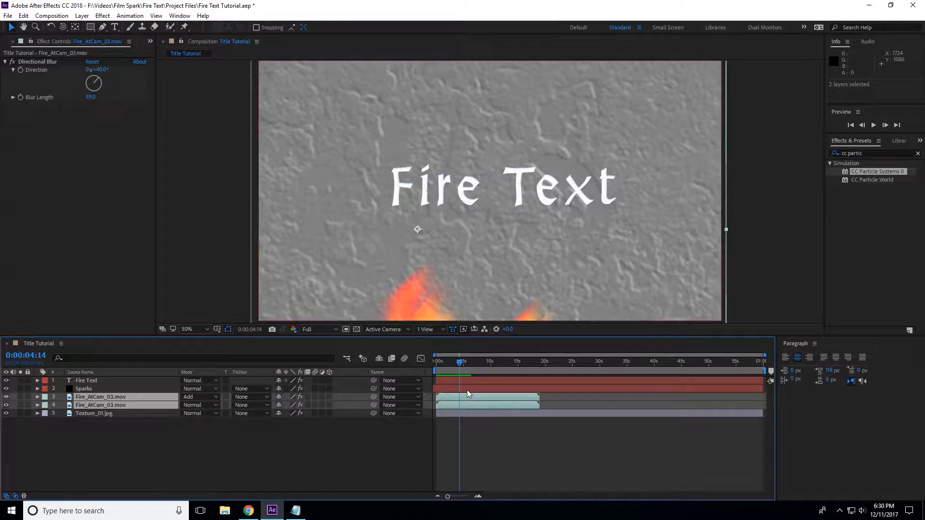
left_click_drag(481, 394, 464, 394)
left_click_drag(460, 363, 434, 365)
left_click_drag(479, 399, 456, 402)
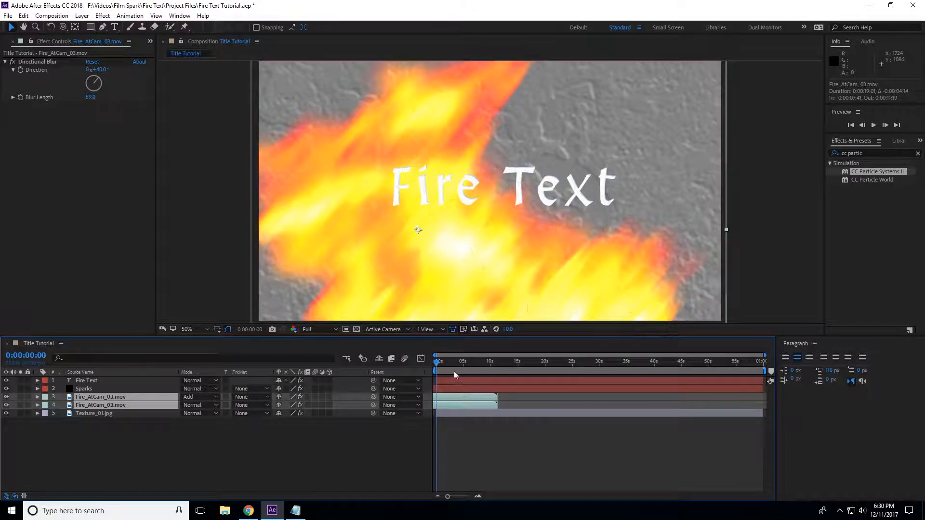
- Preview the shifted fire footage from the start of the timeline and deselect the layers
key("space")
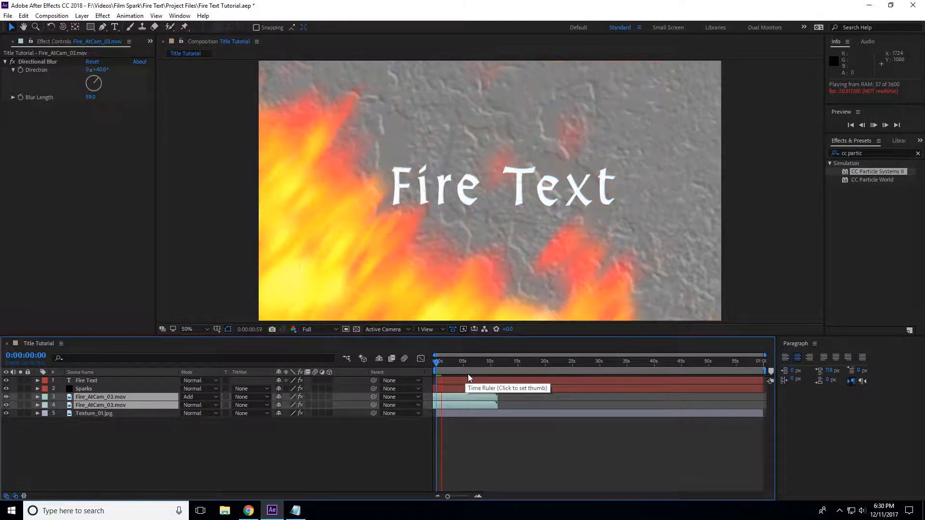
key("space")
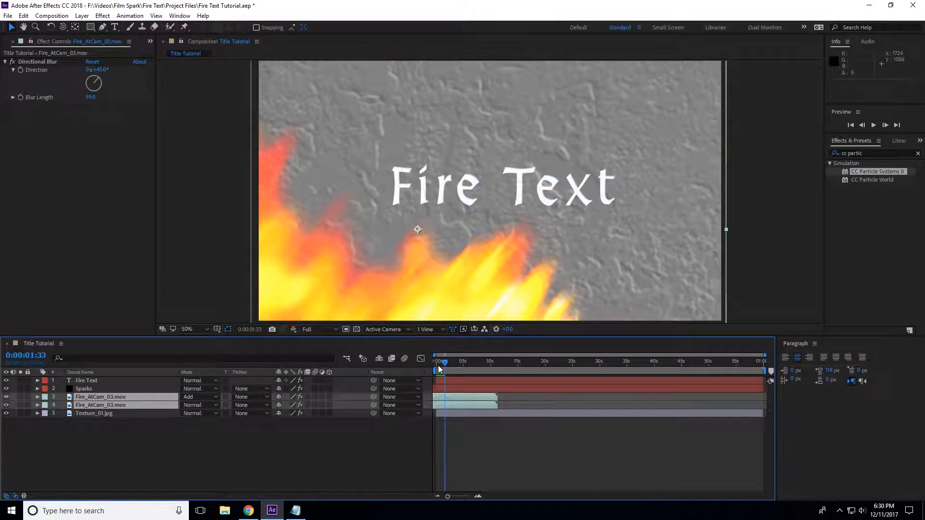
left_click(373, 440)
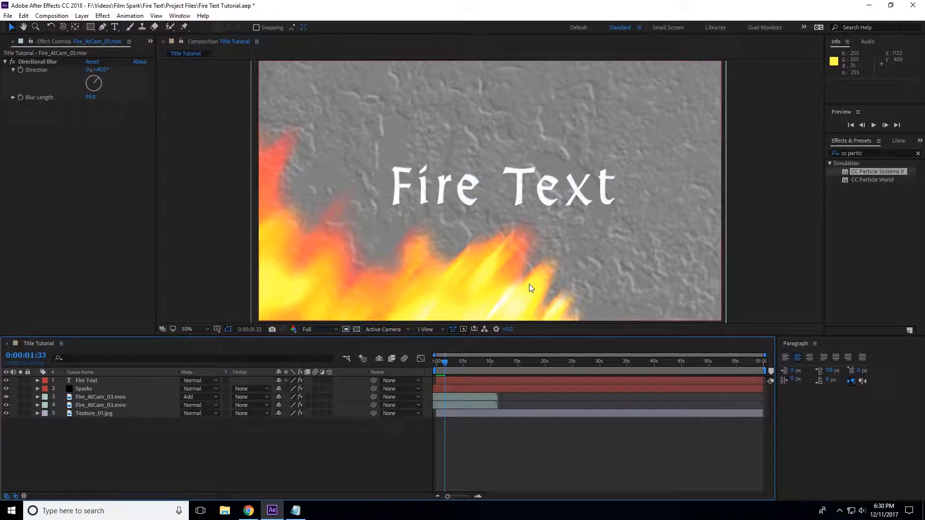
- Find the CC Burn Film effect and apply it to the Fire Text layer
left_click(110, 380)
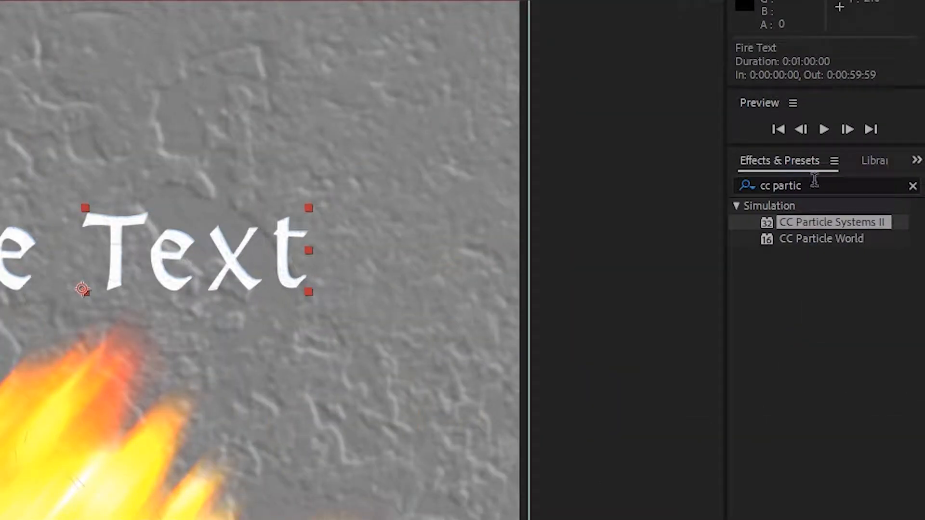
left_click(854, 164)
left_click(911, 185)
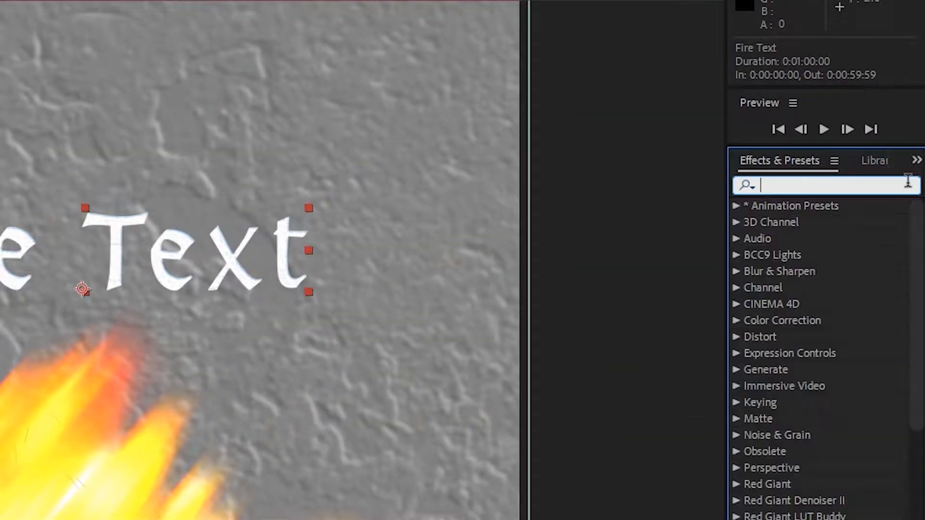
type("cc")
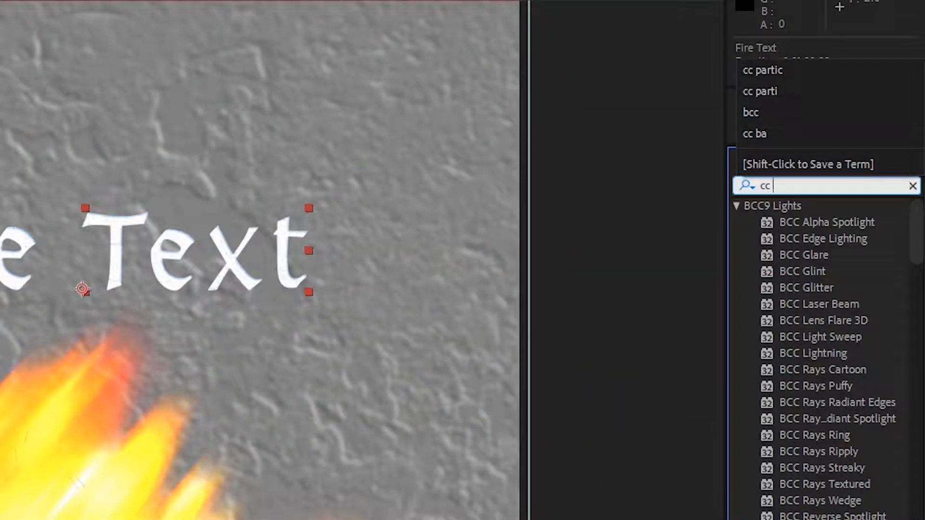
type(" burn")
double_click(845, 231)
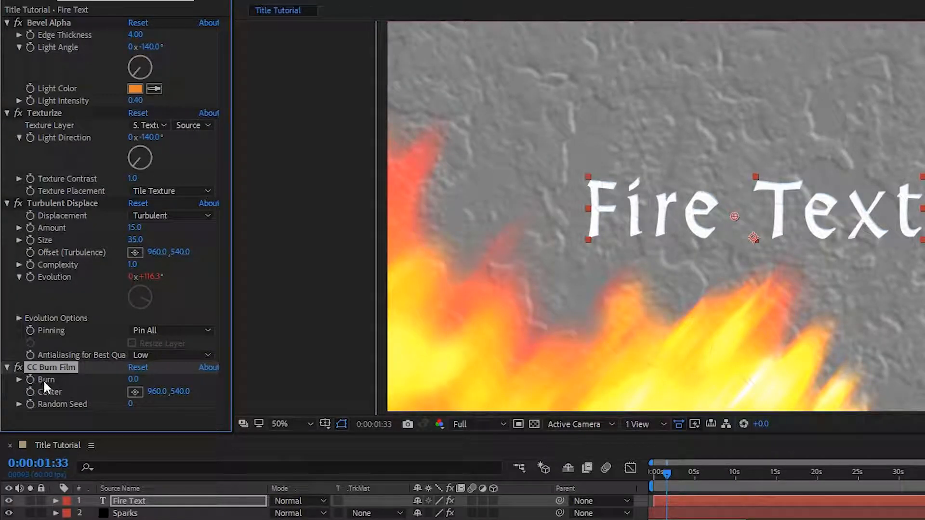
- Animate CC Burn Film's Burn with the expression time*10 and preview the burning text
left_click(30, 380, "alt")
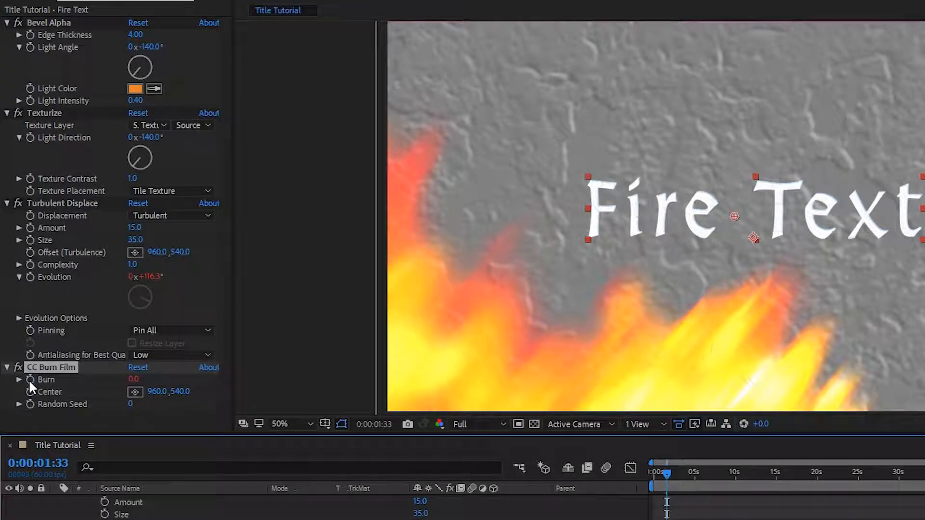
type("time*10")
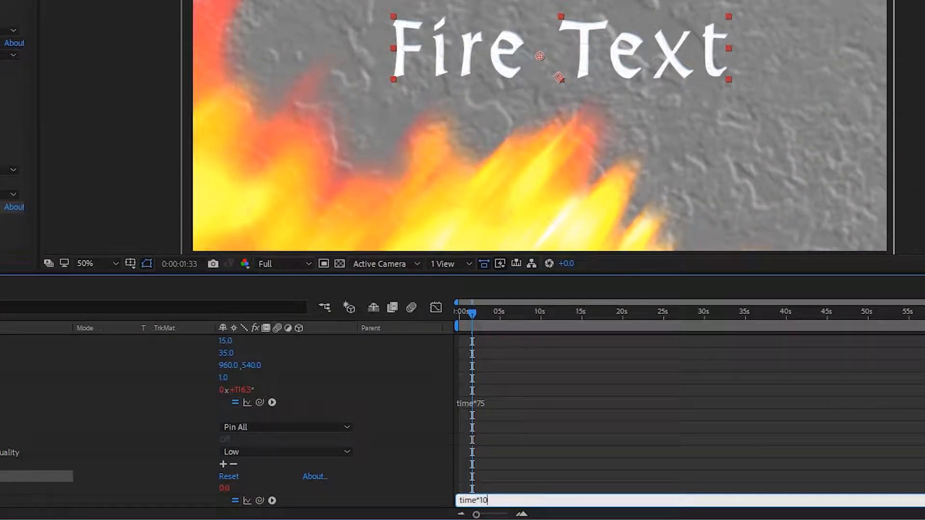
key("KP_Enter")
left_click_drag(472, 314, 492, 313)
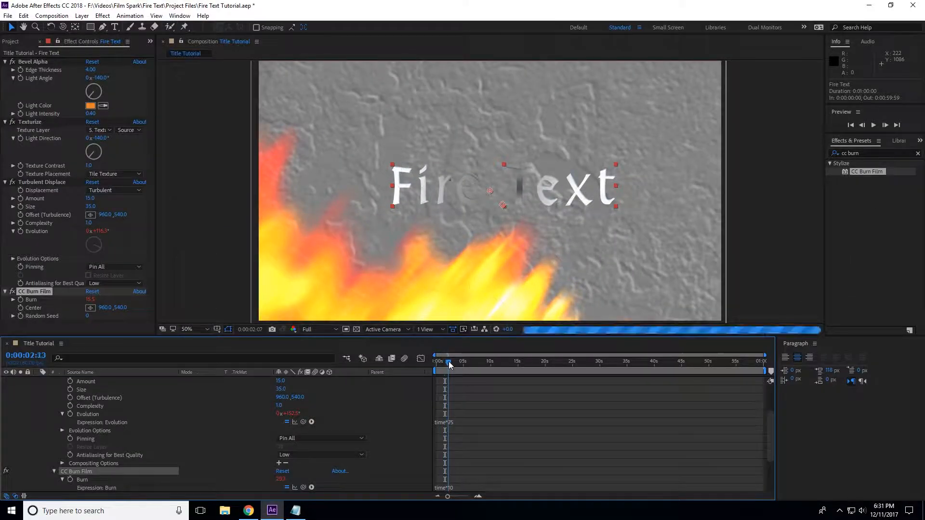
mouse_move(458, 365)
left_mouse_down()
mouse_move(445, 365)
mouse_move(464, 365)
left_mouse_up()
key("space")
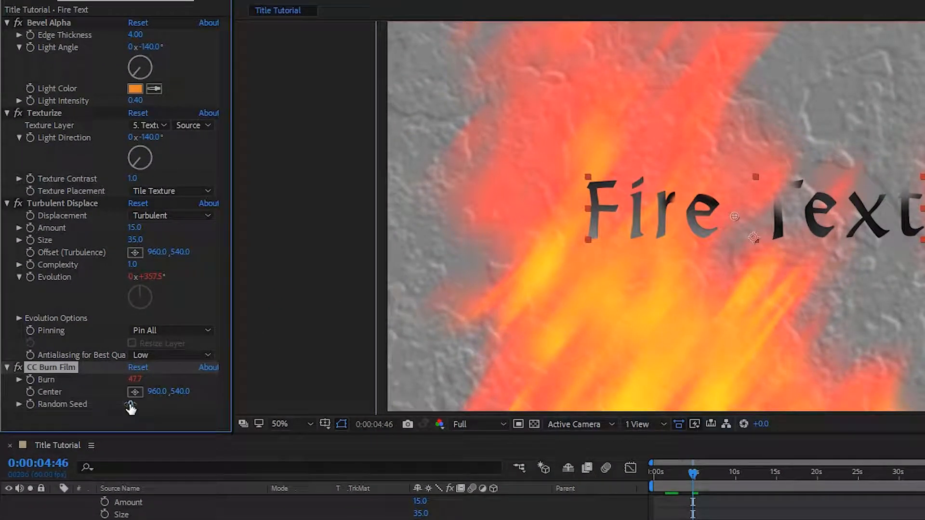
- Set CC Burn Film's Random Seed to 460 and preview the new burn pattern
left_click_drag(133, 404, 152, 413)
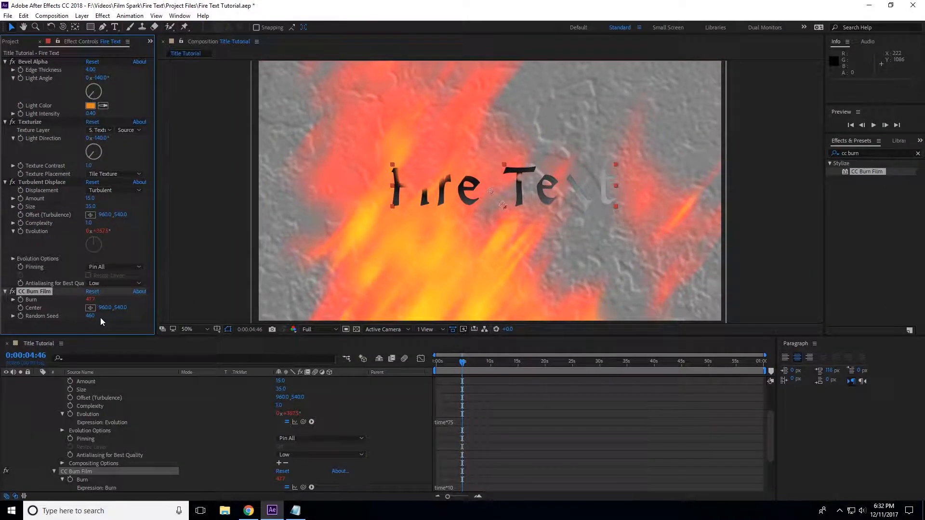
key("space")
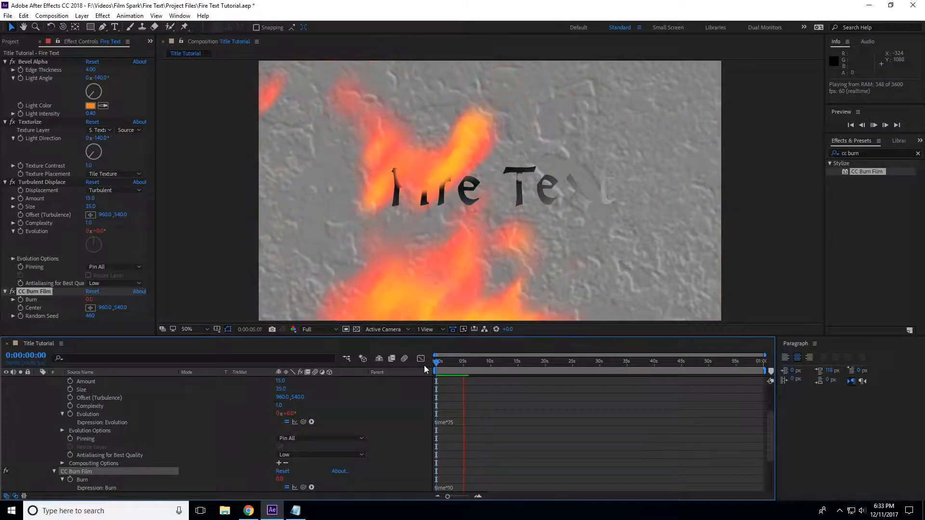
left_click(454, 363)
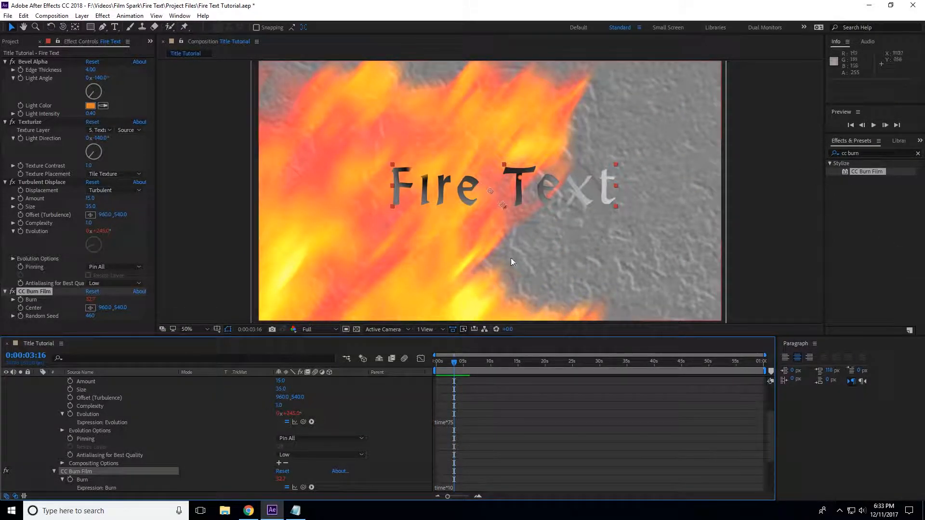
- Try enlarging the Fire Text layer to 130% scale while inspecting the burn and displacement on the letters up close
scroll(200, 424, "up", 3)
left_click(45, 397)
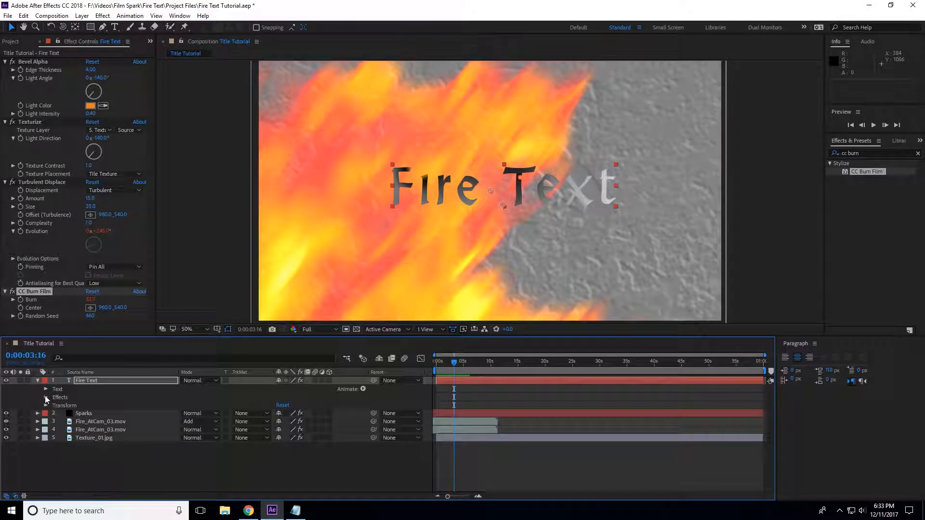
key("s")
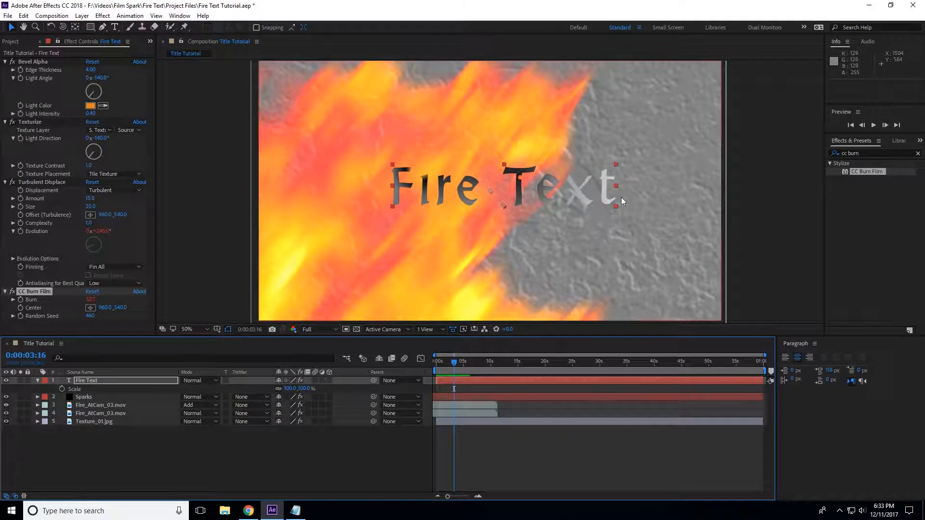
key("period")
key("period")
left_click_drag(737, 198, 486, 222)
left_click_drag(289, 388, 299, 390)
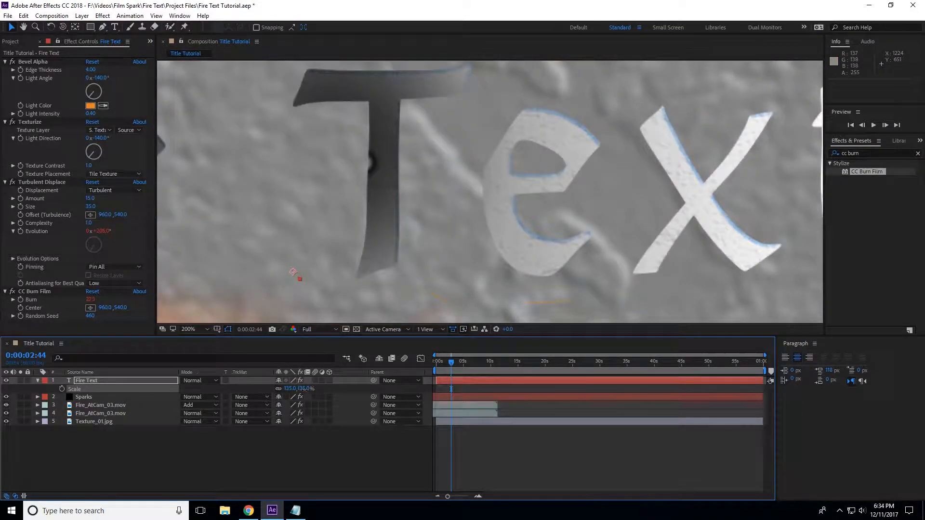
left_click_drag(304, 389, 308, 389)
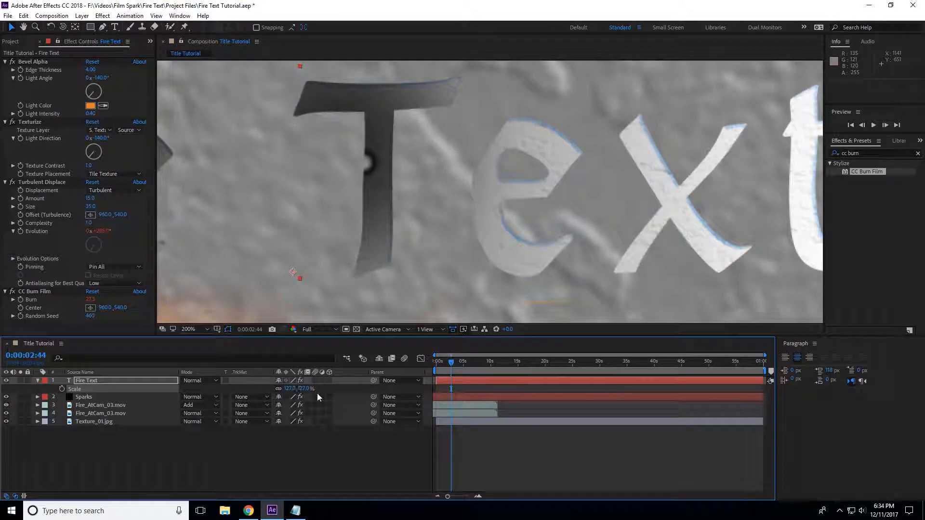
left_click_drag(304, 389, 311, 393)
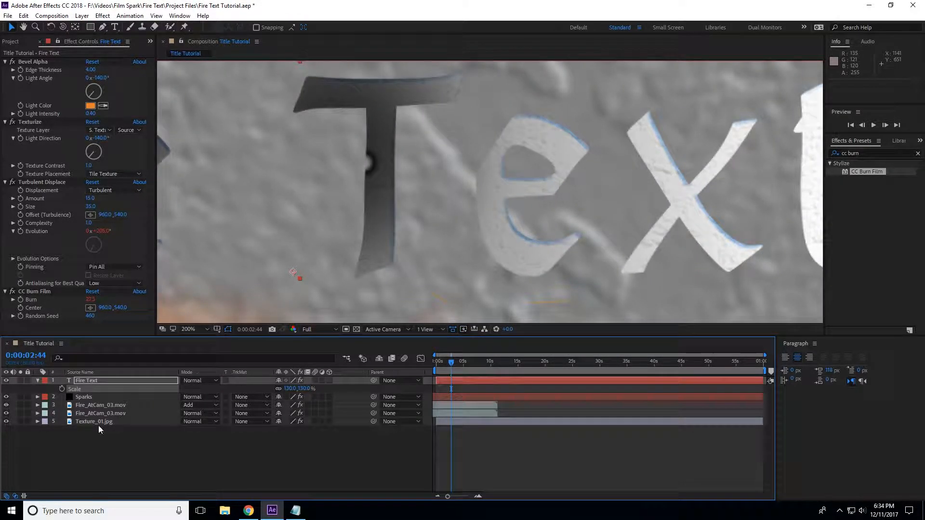
- Restore the Fire Text layer's scale to 100%
right_click(85, 382)
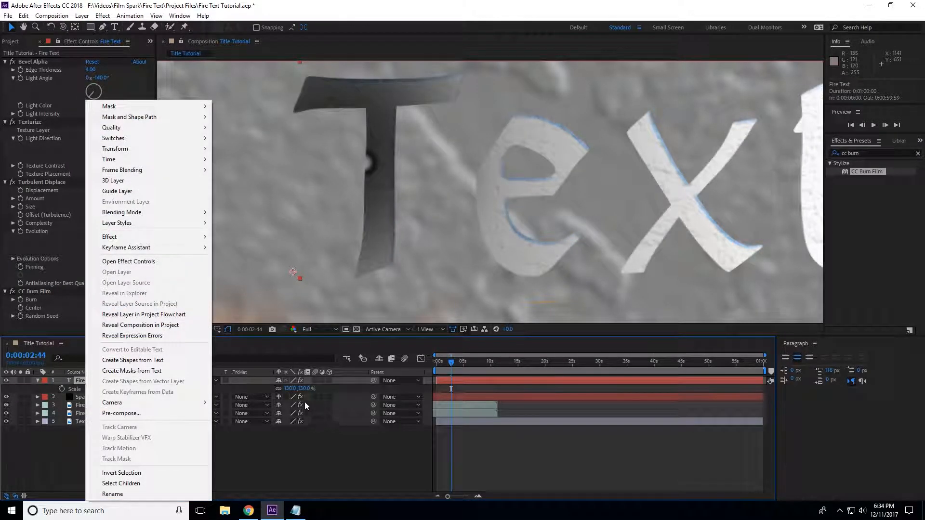
left_click(307, 389)
type("10")
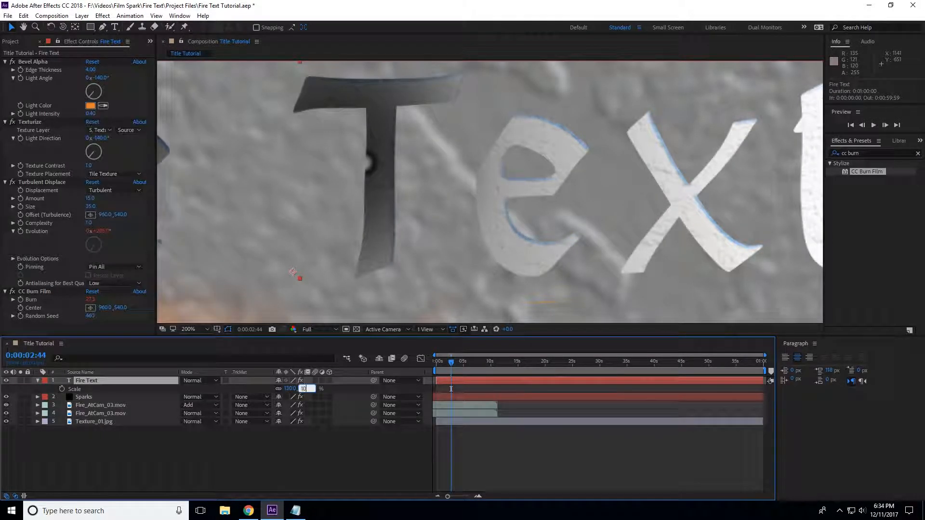
type("0")
key("Return")
- Pre-compose the Fire Text layer into a new composition named Text, moving all attributes into it
right_click(92, 382)
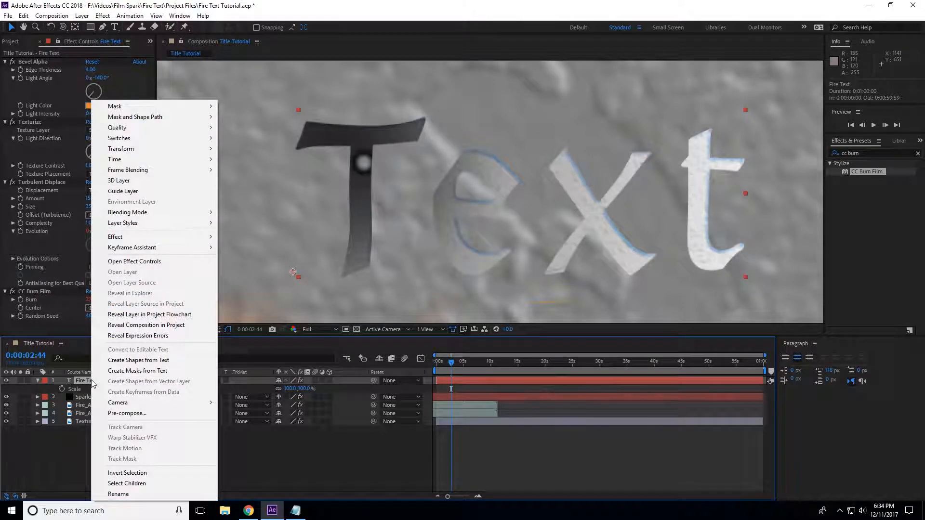
left_click(145, 415)
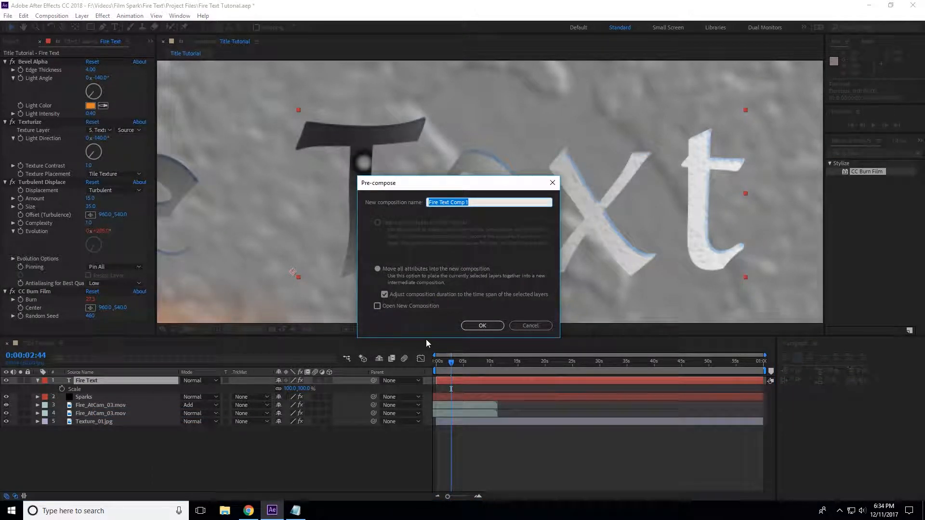
left_click(485, 201)
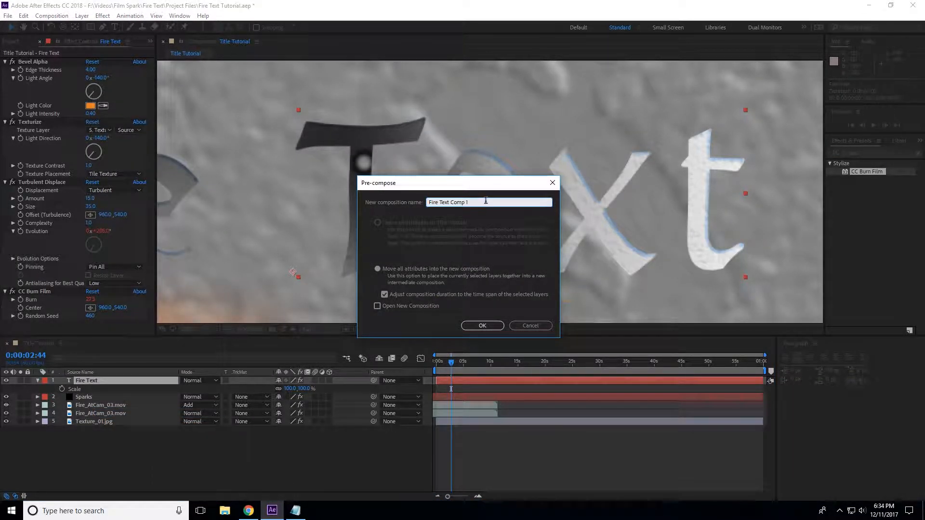
left_click_drag(456, 203, 415, 218)
type("Text")
left_click(483, 327)
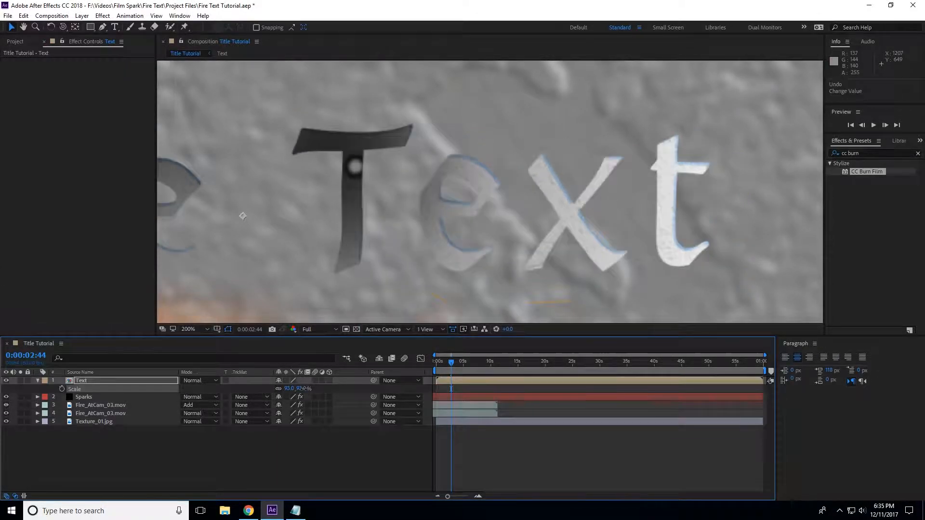
- Set the Text layer's scale to 0% at 0:00:00:00 and add a Scale keyframe there
left_click_drag(310, 389, 306, 388)
left_click_drag(452, 361, 426, 371)
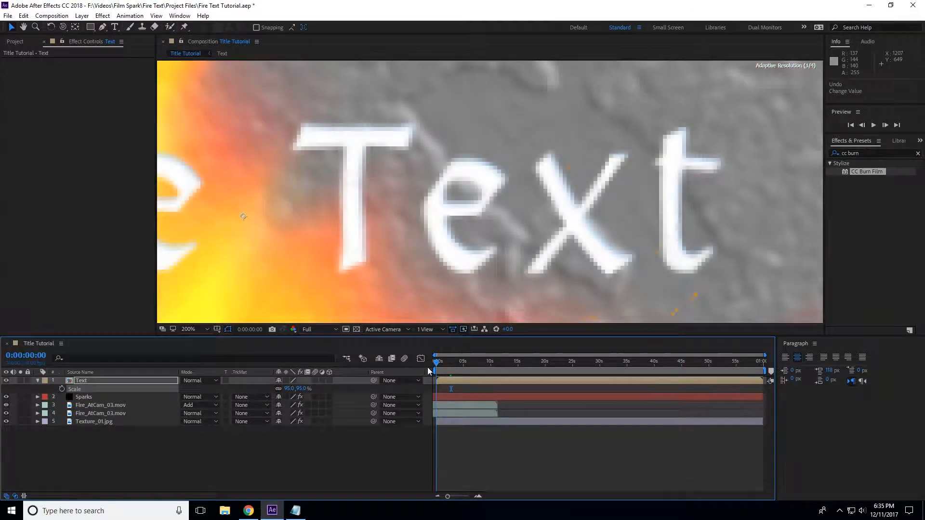
left_click(301, 388)
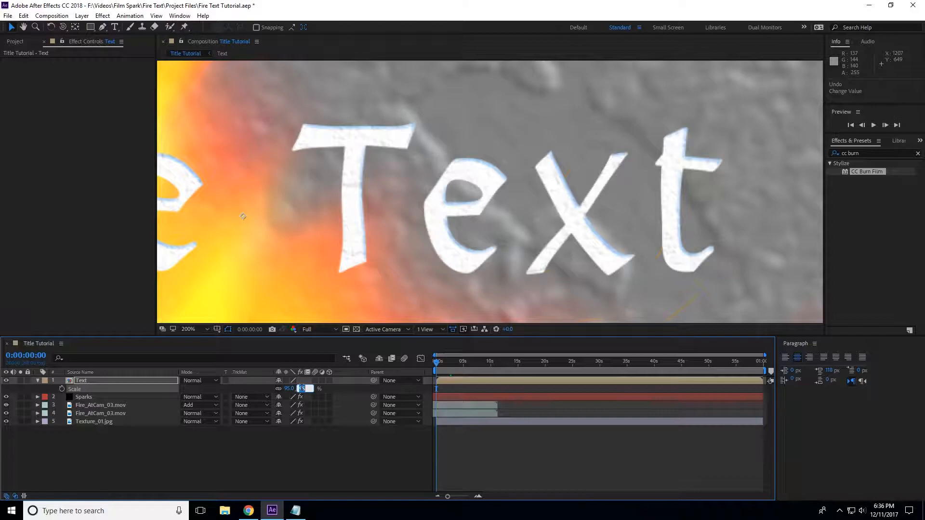
key("Return")
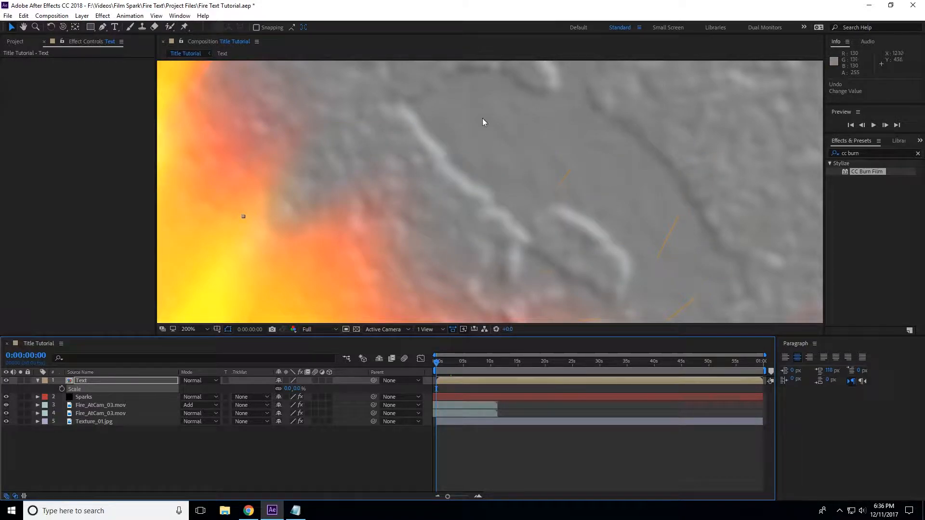
scroll(456, 385, "up", 8)
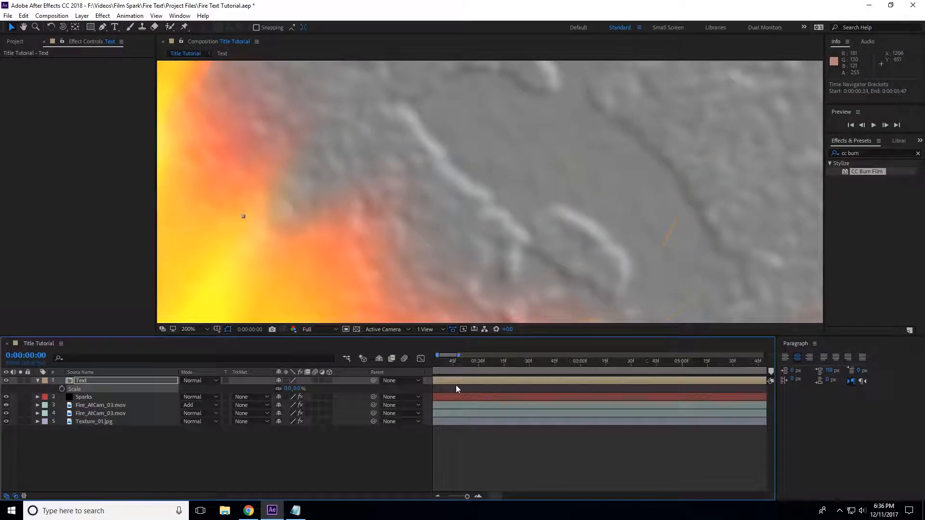
left_click_drag(495, 497, 390, 494)
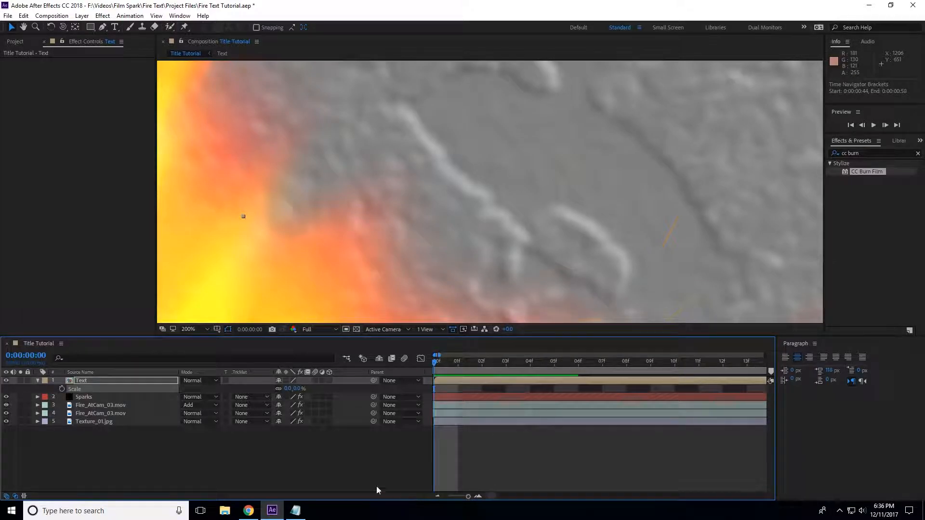
left_click(62, 390)
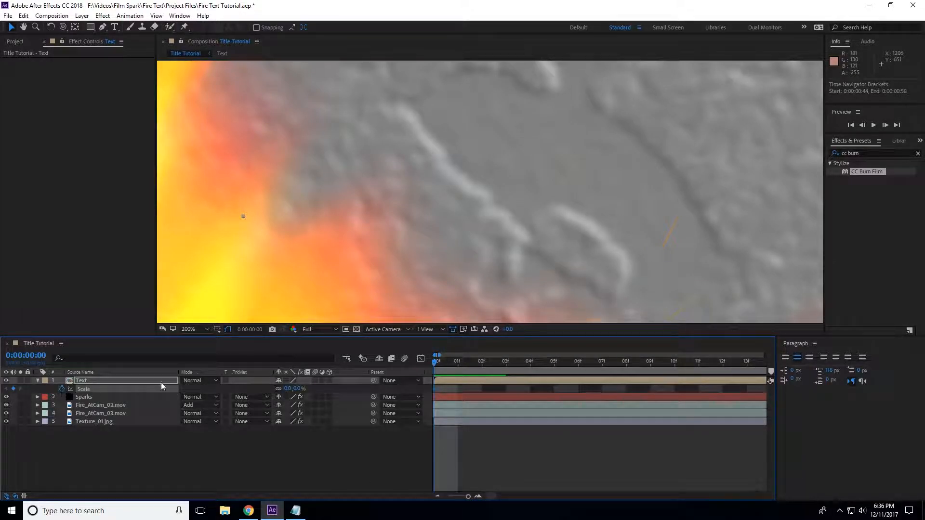
scroll(502, 391, "left", 1)
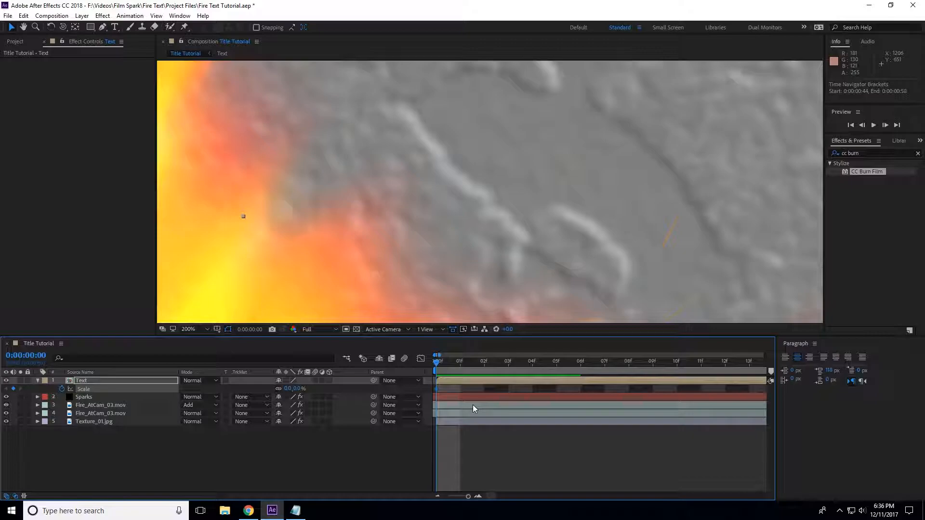
- Set the Text layer's scale to 90% at 0:00:00:05 to create a second Scale keyframe
key("space")
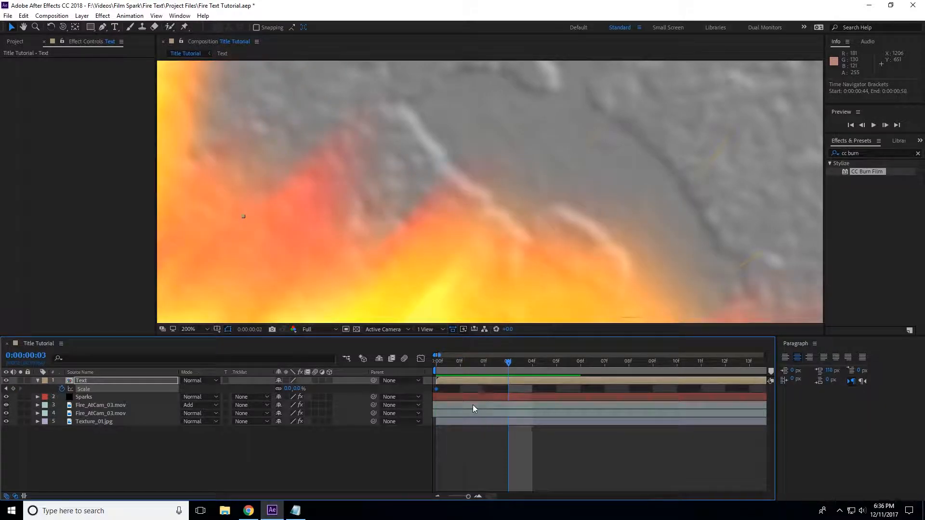
left_click(297, 390)
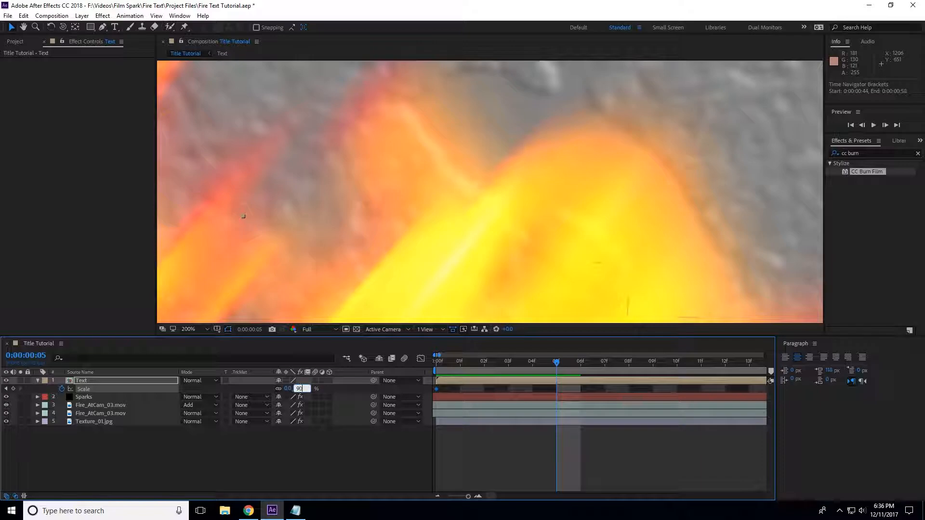
key("Return")
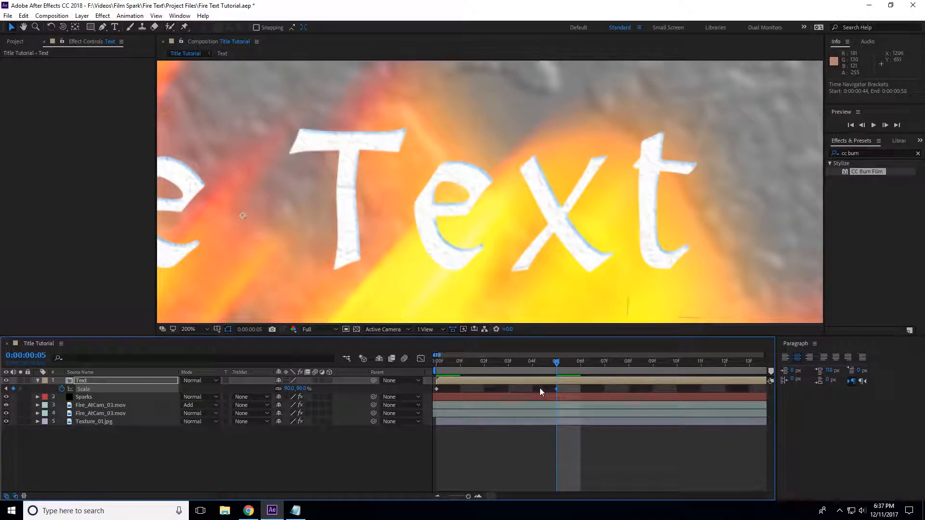
- Easy-ease both Scale keyframes and reshape their speed graph so the scaling starts very fast and slows gently toward the 90% keyframe
left_click_drag(572, 387, 408, 392)
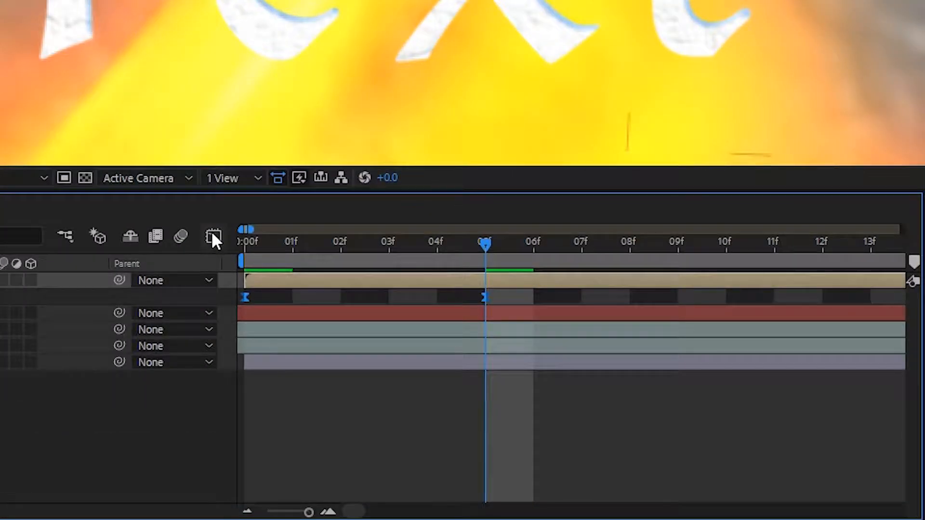
left_click(213, 236)
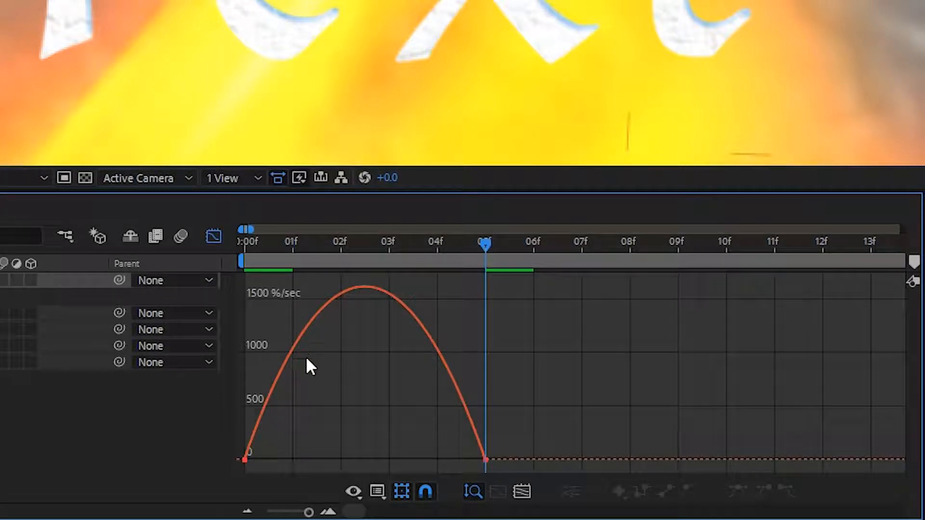
mouse_move(255, 425)
left_click(486, 460)
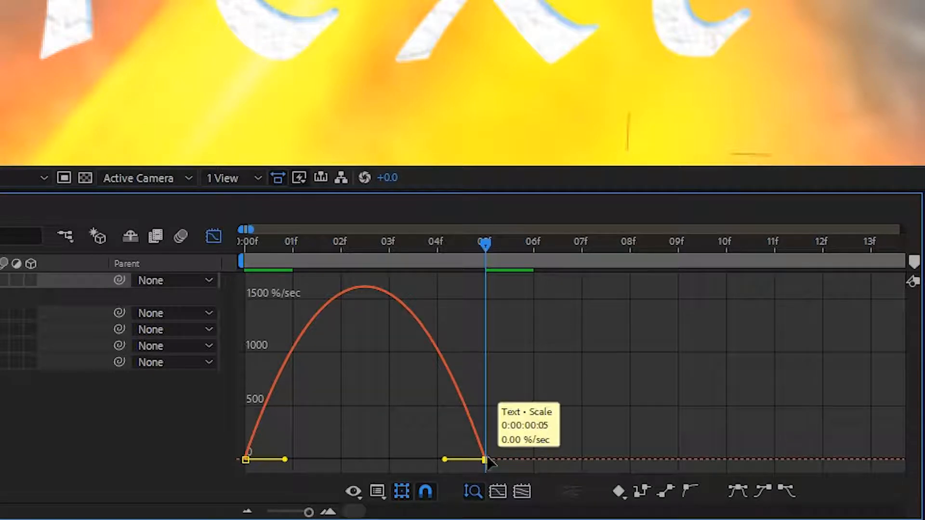
left_click_drag(444, 460, 342, 463)
left_click_drag(285, 461, 236, 461)
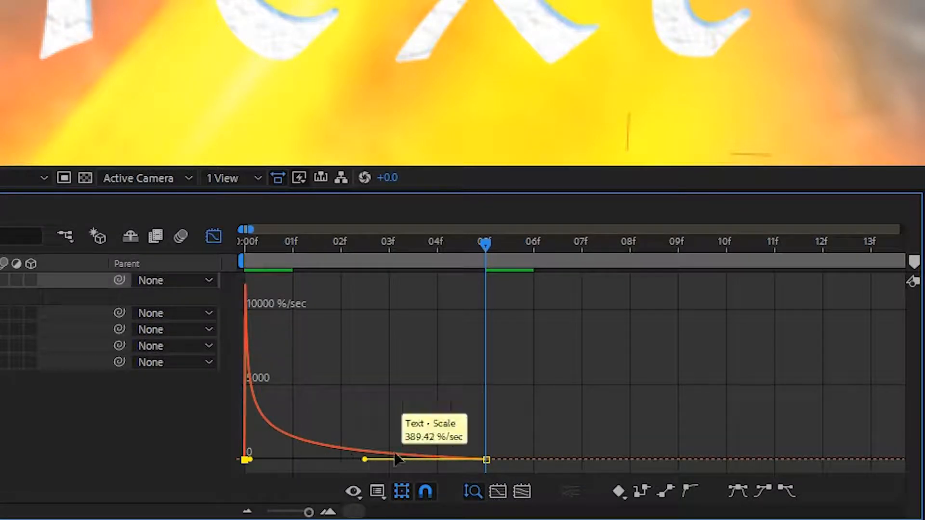
left_click(214, 239)
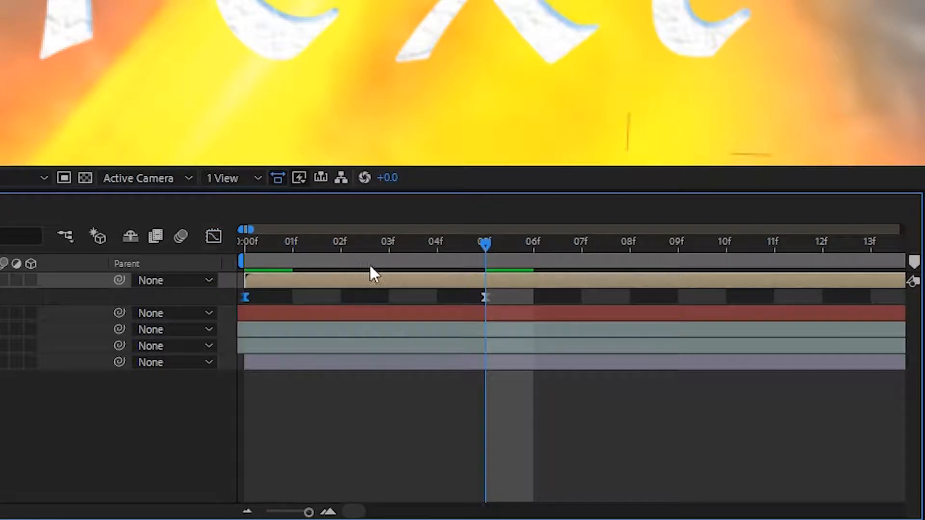
- Preview the Text layer's scale-in from 0:00:00:00 and scrub through its first five frames to examine the easing
scroll(318, 391, "down", 3)
left_click_drag(305, 240, 228, 251)
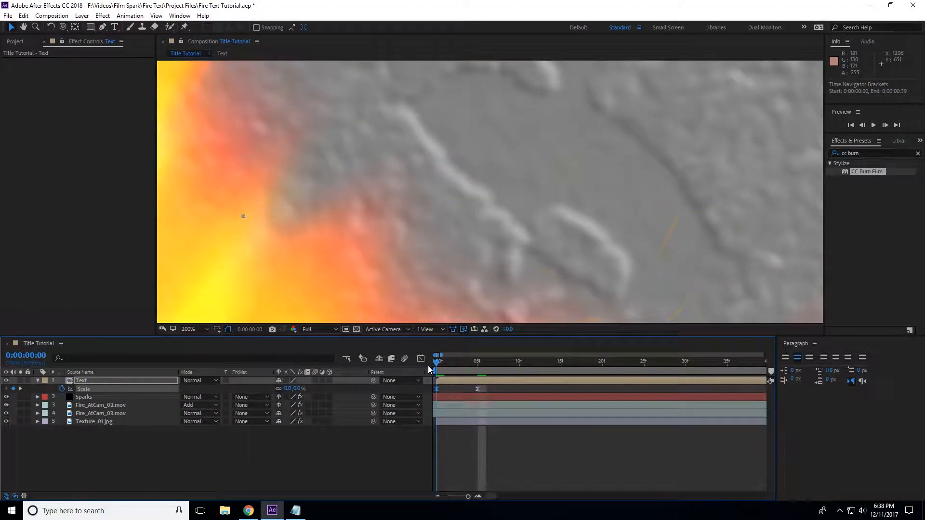
key("space")
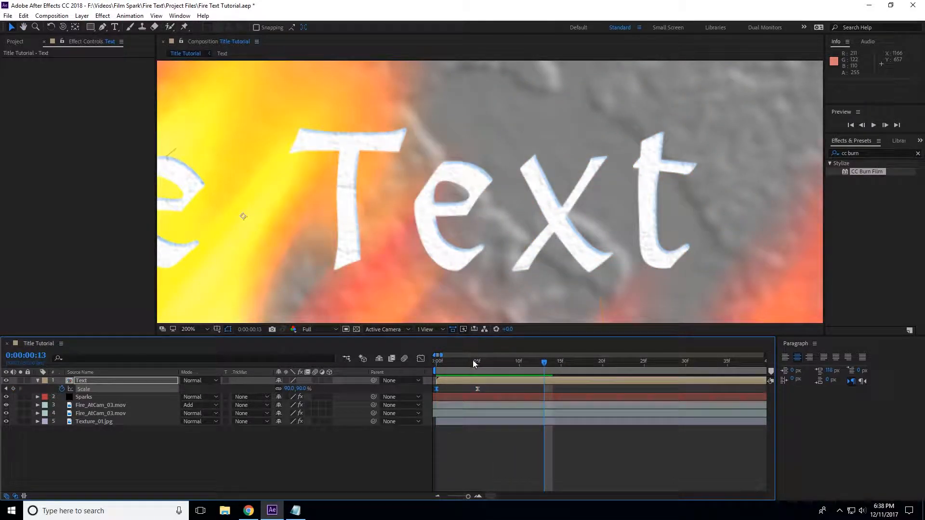
left_click(468, 362)
left_click_drag(466, 364, 442, 367)
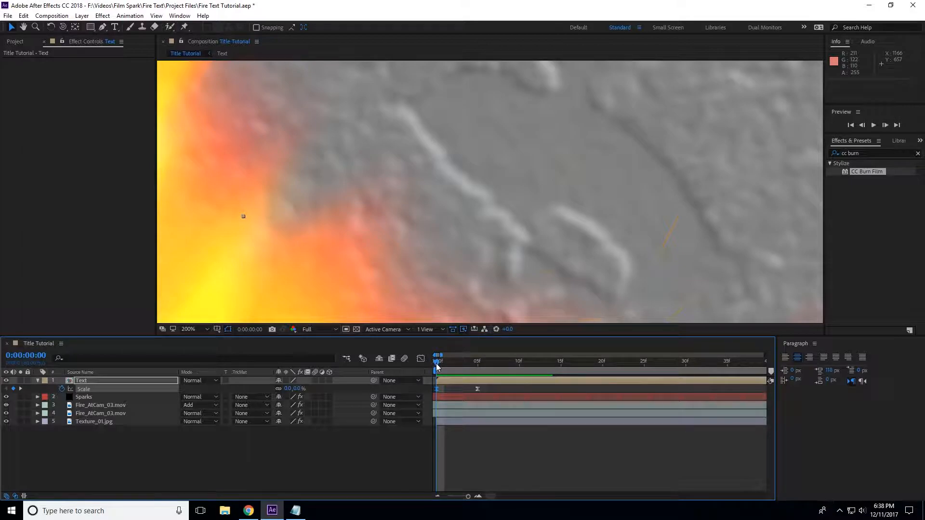
left_click_drag(440, 367, 441, 367)
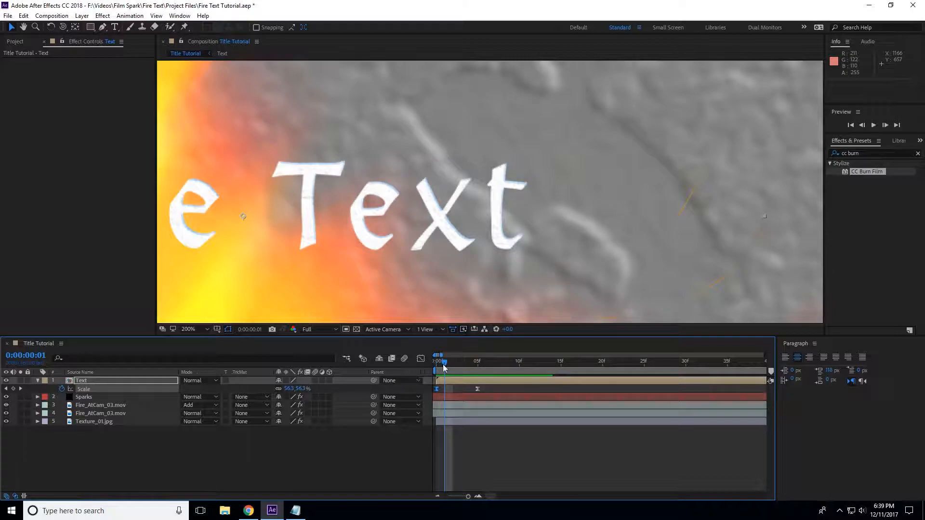
left_click_drag(448, 366, 476, 361)
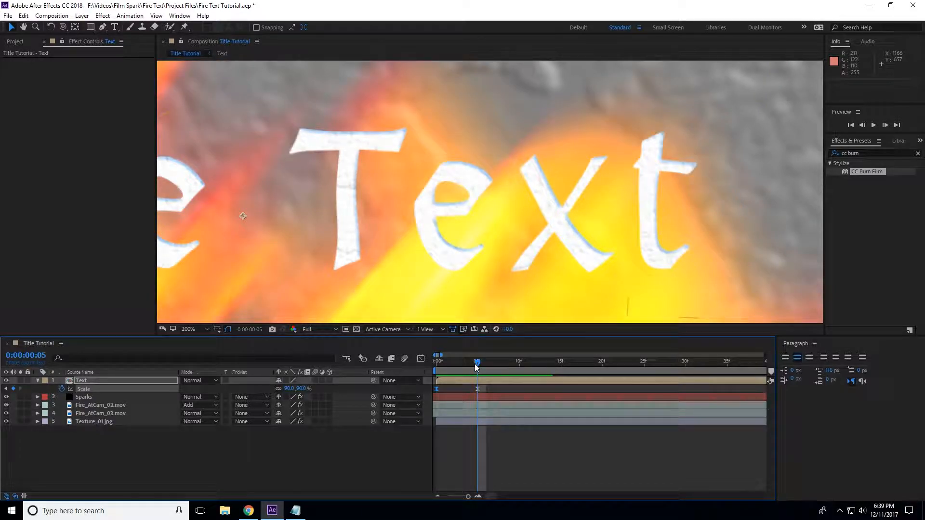
- Copy the Text layer's two Scale keyframes at the start of the timeline
key("minus")
key("minus")
key("minus")
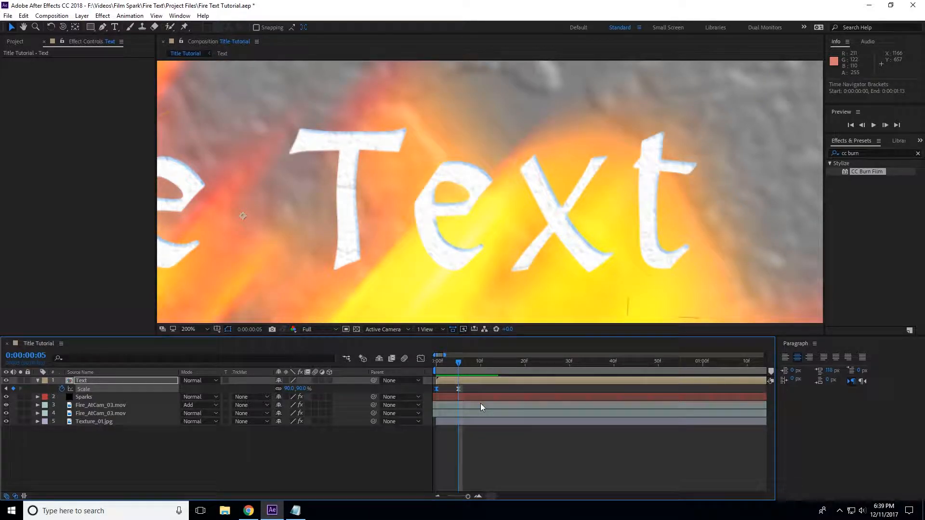
left_click_drag(451, 385, 430, 392)
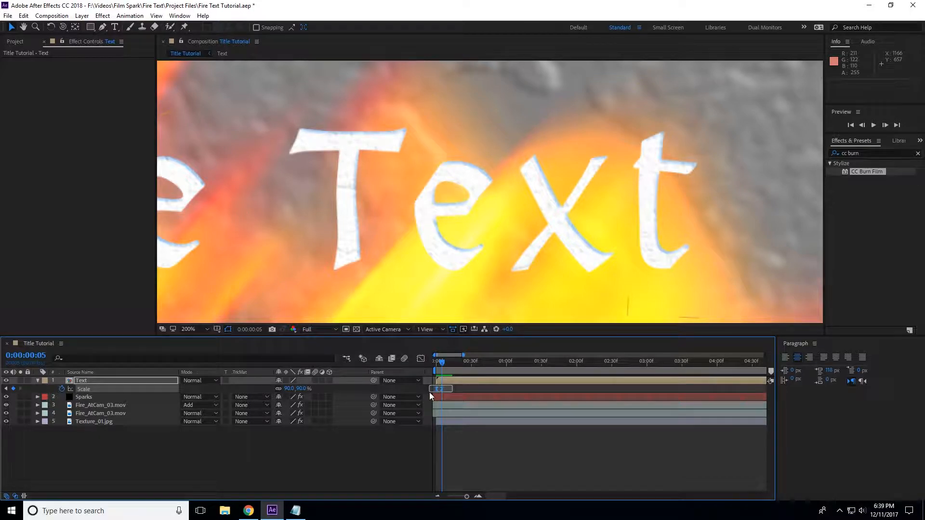
key("ctrl+c")
- Trim the Title Tutorial composition to a work area ending at 0:00:05:01, just past the five-second mark
key("minus")
key("minus")
left_click_drag(439, 364, 525, 364)
key("Page_Down")
key("Page_Down")
key("Page_Down")
key("Page_Down")
key("Page_Down")
key("Page_Down")
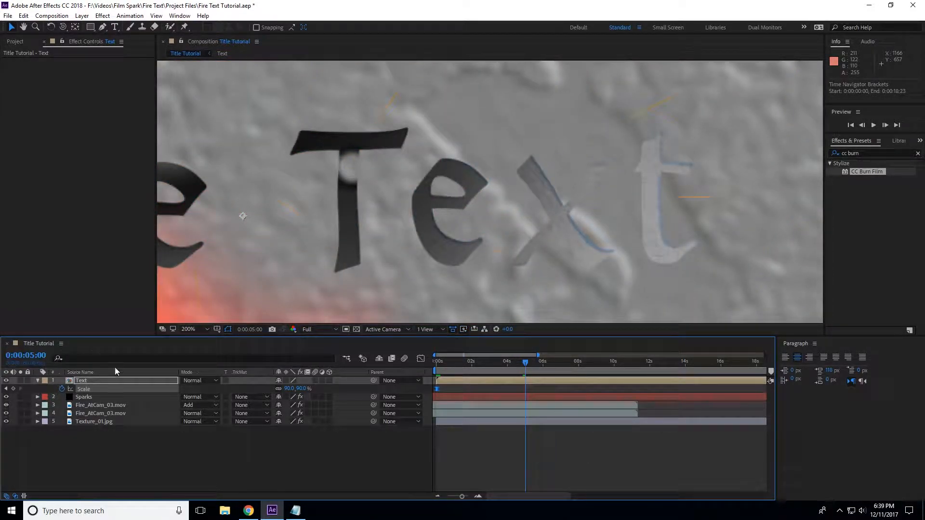
key("semicolon")
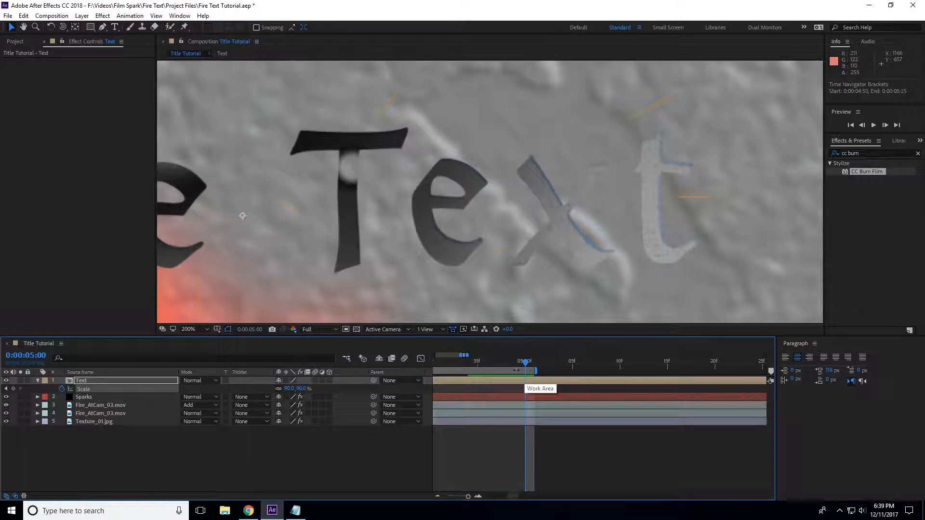
right_click(515, 370)
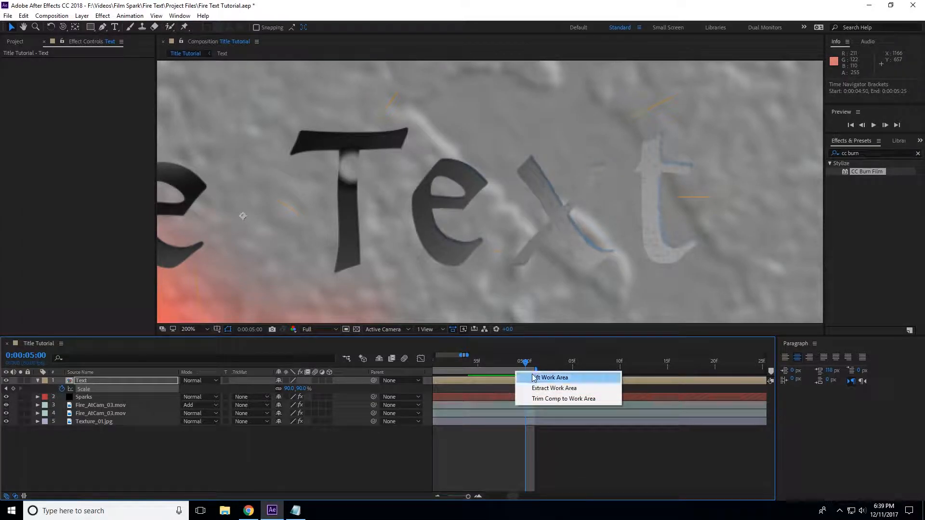
left_click(556, 399)
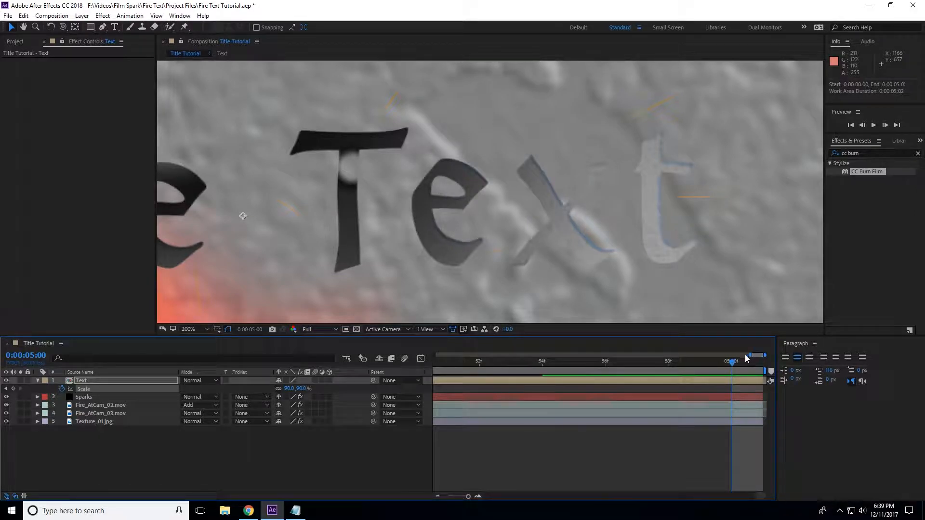
- Paste the copied Scale keyframes onto the Text layer at 0:00:04:55, five frames before the five-second mark
left_click_drag(645, 369, 569, 380)
key("minus")
key("minus")
key("minus")
key("minus")
key("minus")
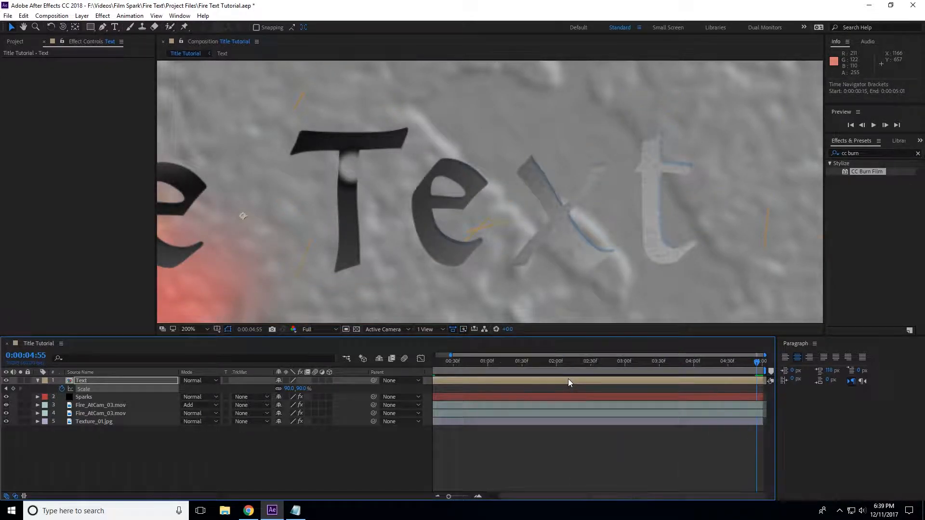
key("equal")
key("equal")
key("equal")
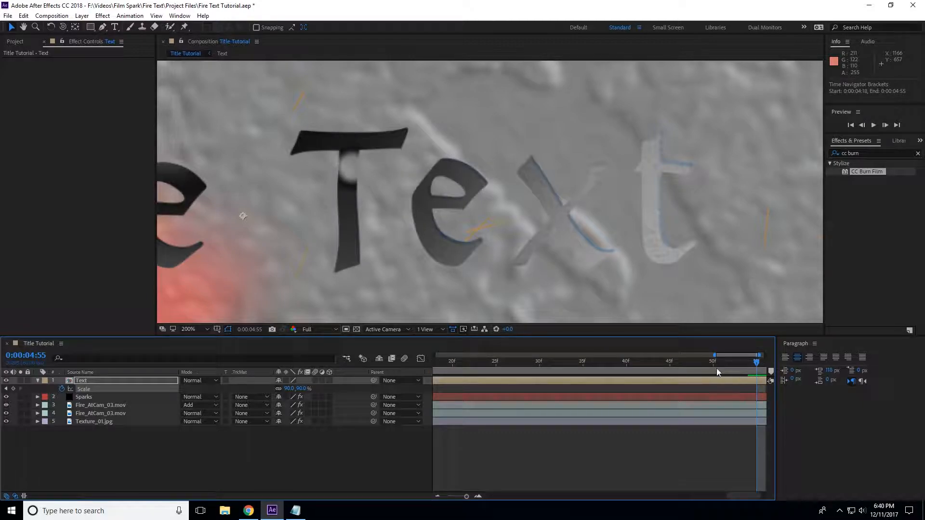
left_click_drag(721, 359, 784, 355)
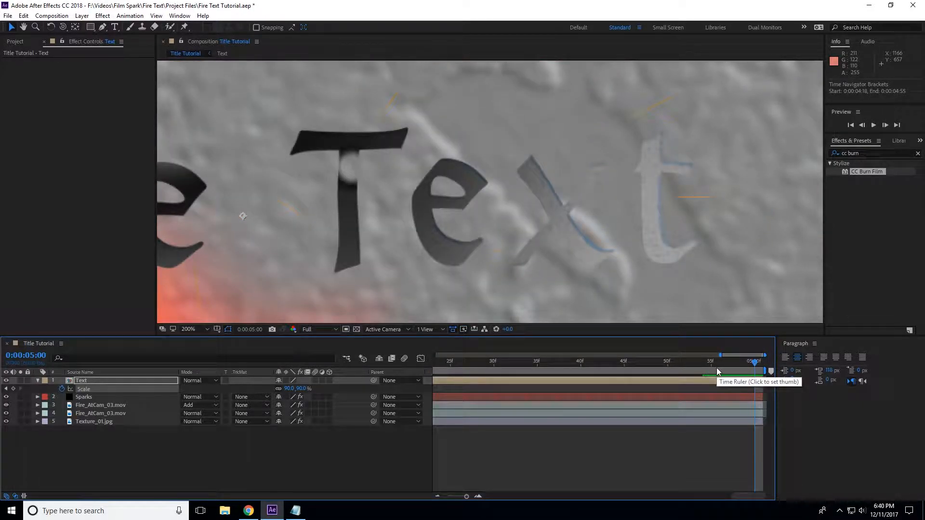
key("Page_Up")
key("Page_Up")
key("Page_Up")
key("Page_Up")
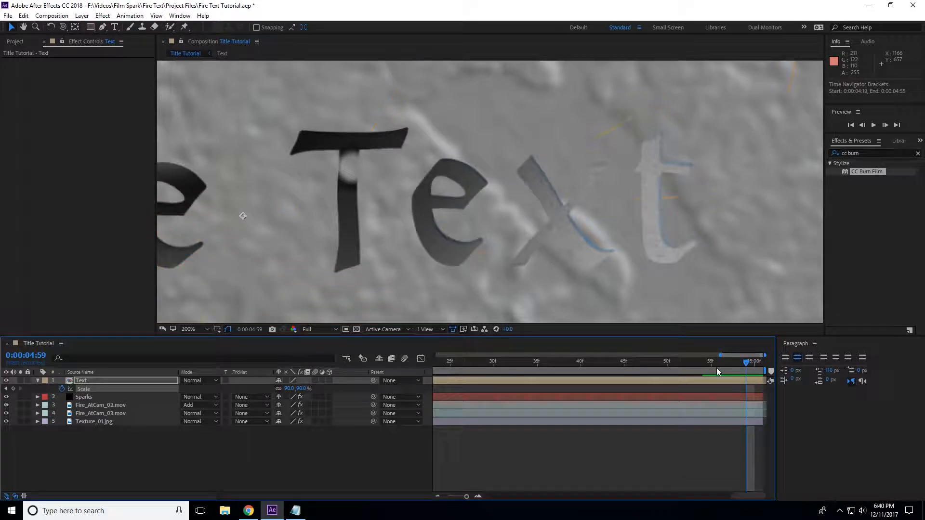
key("Page_Up")
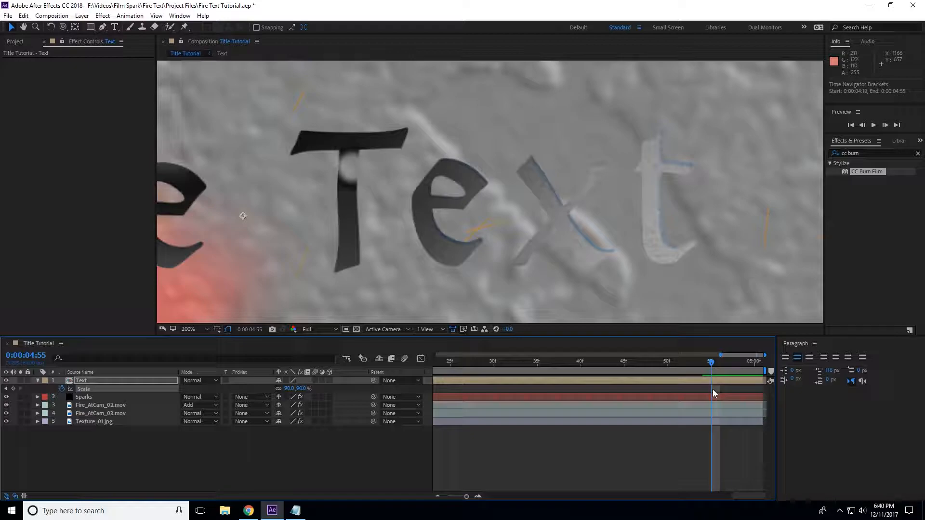
key("ctrl+v")
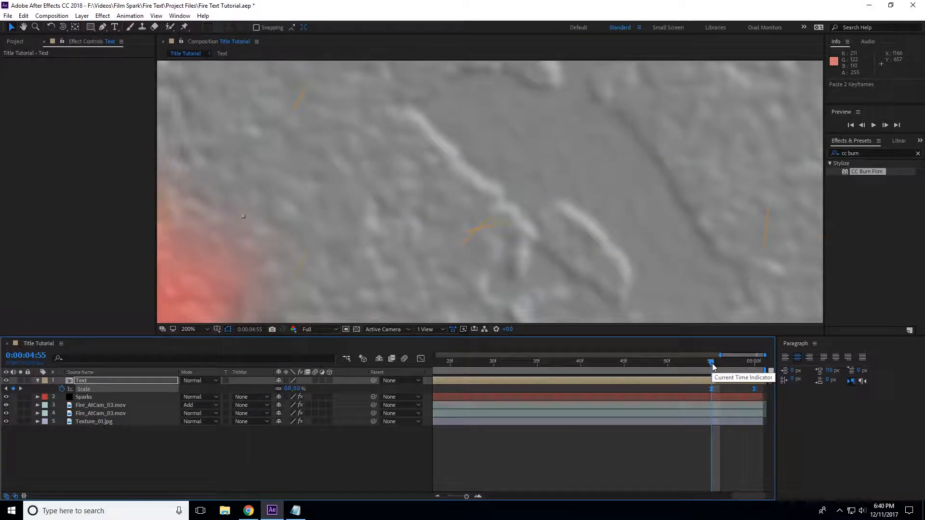
- Time-reverse the two pasted Scale keyframes so the text shrinks away, and scrub through to 0:00:05:00 to check it
mouse_move(715, 367)
left_mouse_down()
mouse_move(757, 356)
mouse_move(713, 361)
left_mouse_up()
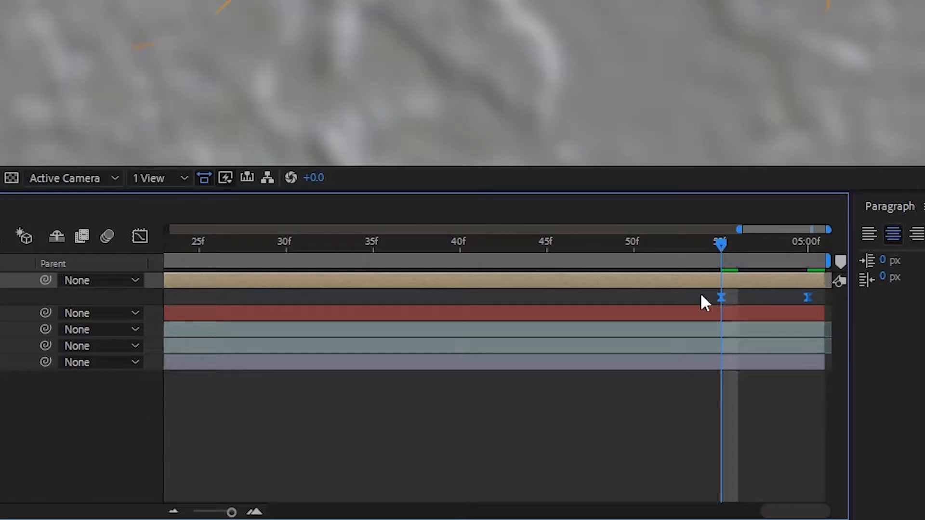
left_click_drag(678, 294, 807, 301)
right_click(722, 296)
mouse_move(780, 289)
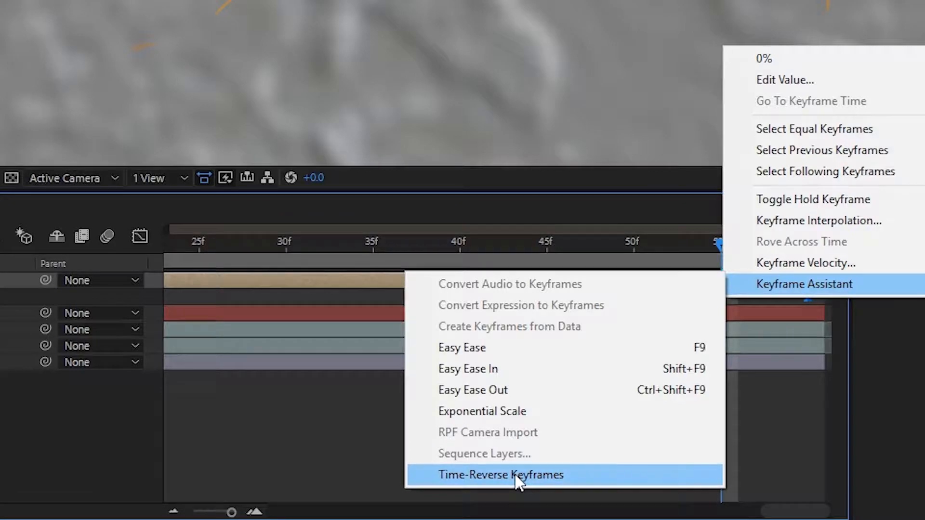
left_click(501, 476)
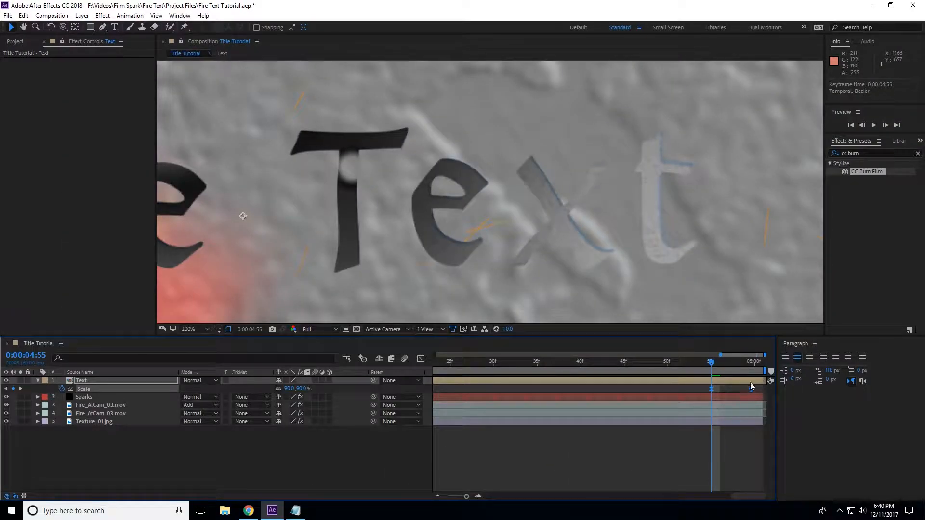
mouse_move(711, 363)
left_mouse_down()
mouse_move(686, 367)
mouse_move(712, 365)
left_mouse_up()
left_click_drag(712, 366, 755, 362)
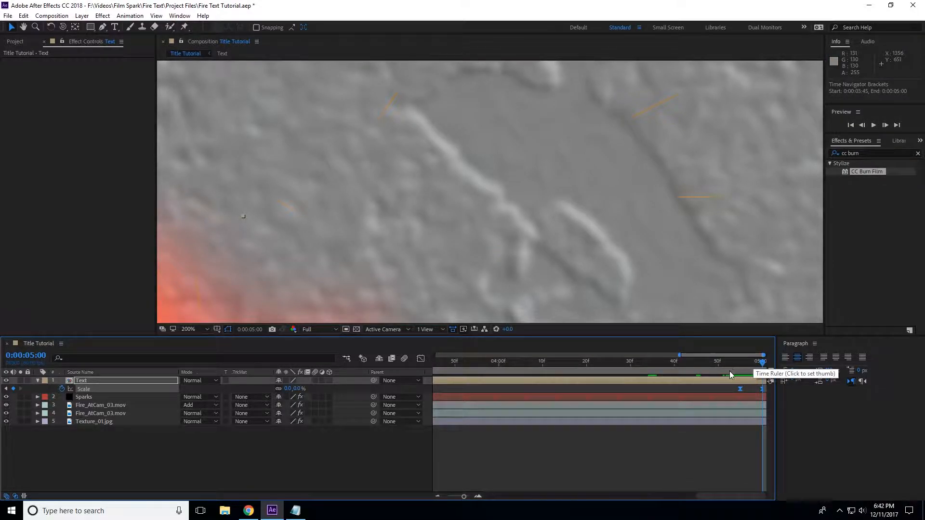
- Set the Text layer's Scale keyframe at 0:00:04:55 to 100% and scrub through the composition to check the slow growth
key("minus")
key("minus")
key("minus")
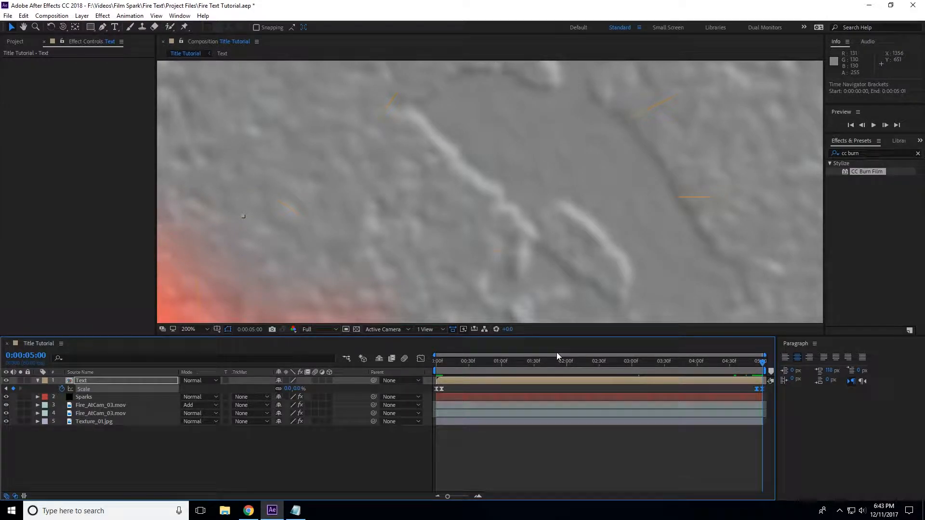
mouse_move(733, 366)
left_mouse_down()
mouse_move(467, 368)
mouse_move(713, 363)
mouse_move(589, 360)
mouse_move(422, 375)
mouse_move(439, 362)
mouse_move(769, 371)
mouse_move(440, 384)
mouse_move(666, 367)
mouse_move(683, 374)
mouse_move(444, 371)
mouse_move(764, 371)
mouse_move(743, 362)
left_mouse_up()
key("equal")
key("equal")
key("equal")
left_click(712, 390)
left_click(304, 389)
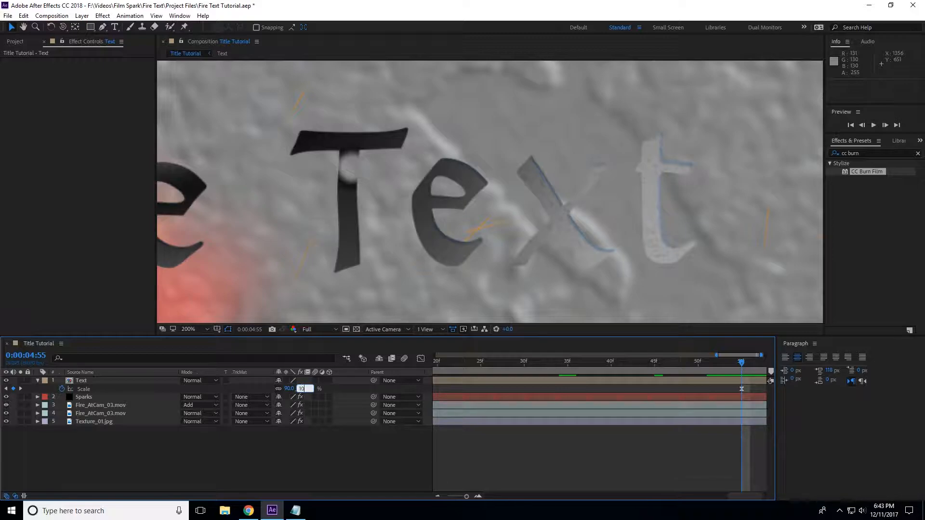
key("Return")
key("minus")
key("minus")
key("minus")
key("minus")
left_click_drag(735, 364, 766, 353)
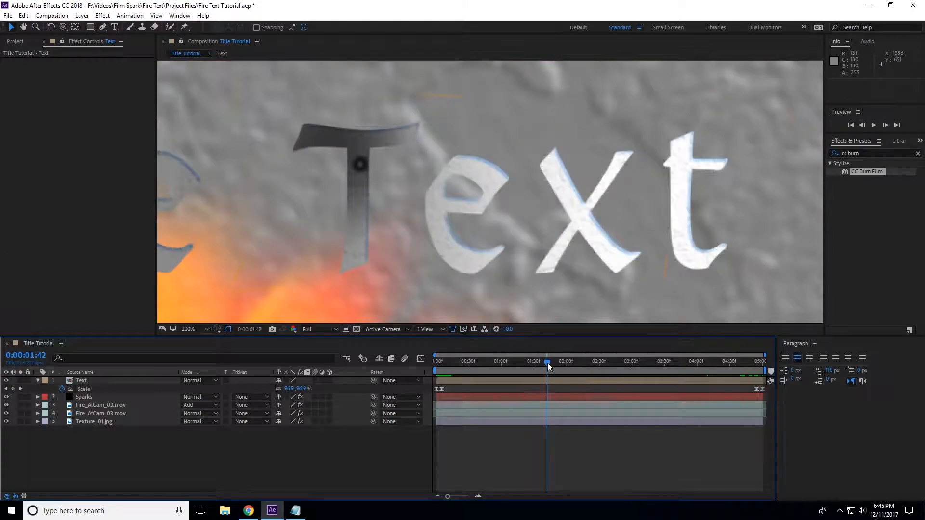
- Display the Text layer's Scale animation as a value graph in the Graph Editor and scrub through the composition to examine the growth
left_click(442, 389)
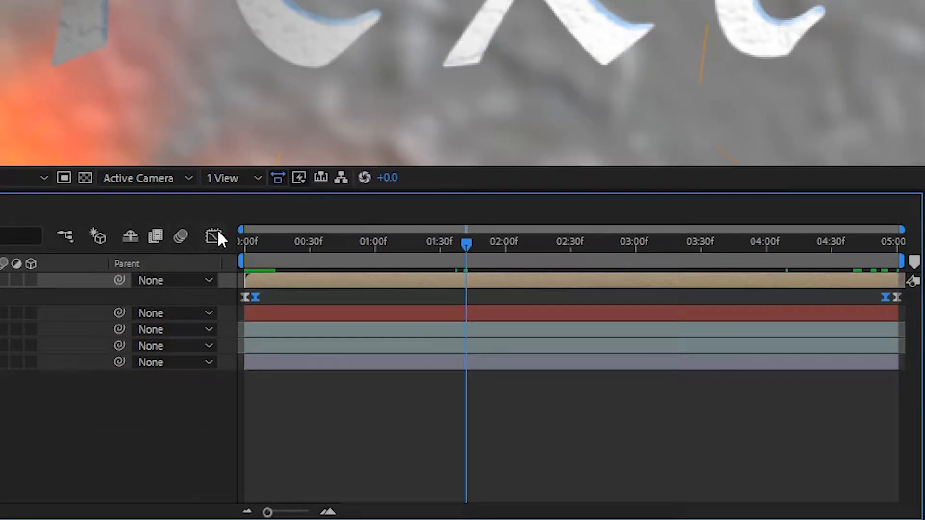
left_click(421, 358)
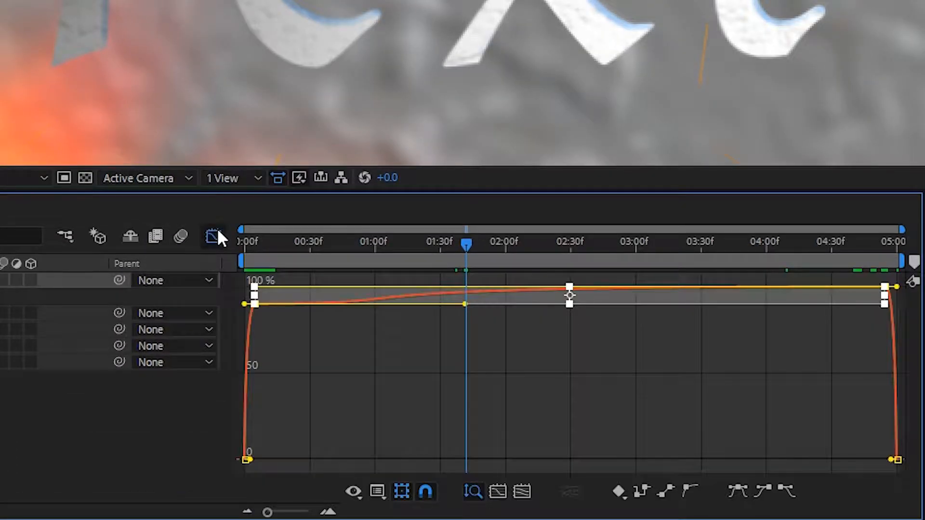
left_click(376, 492)
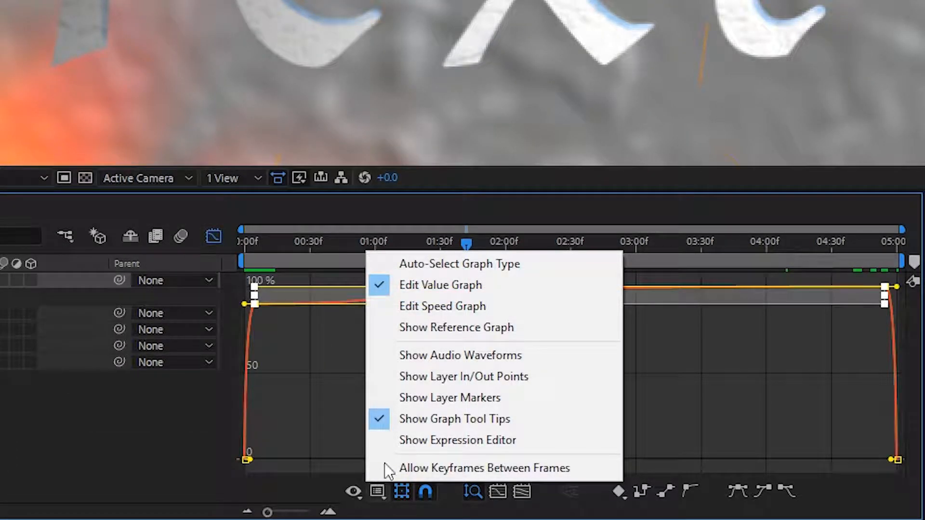
left_click(438, 291)
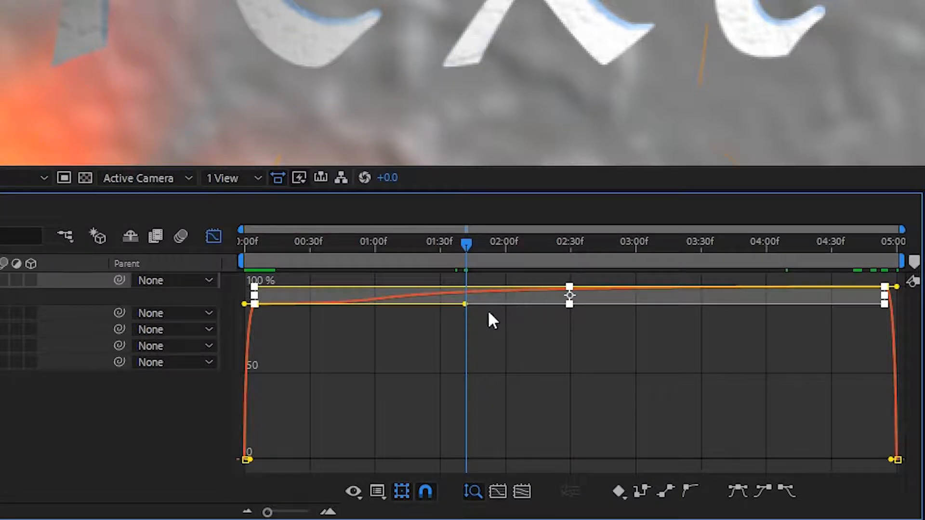
left_click(380, 346)
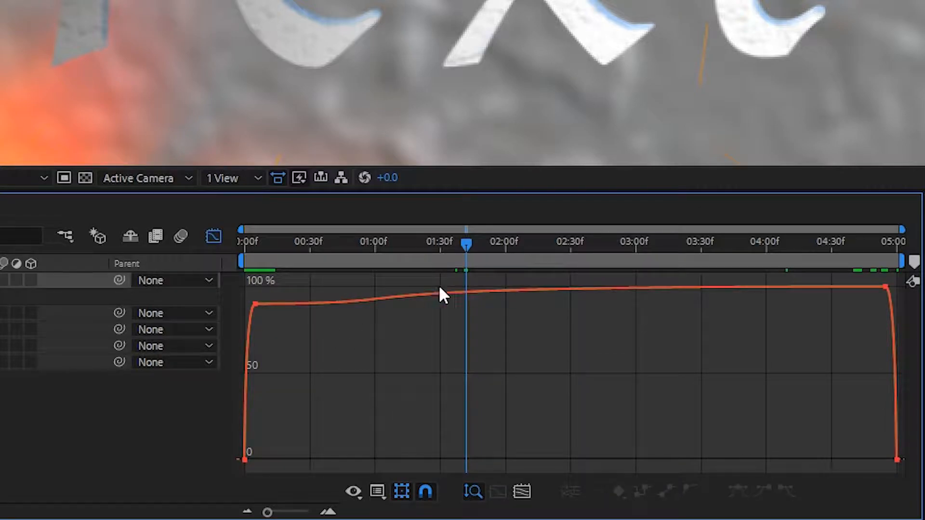
left_click_drag(465, 244, 267, 261)
left_click_drag(424, 252, 705, 242)
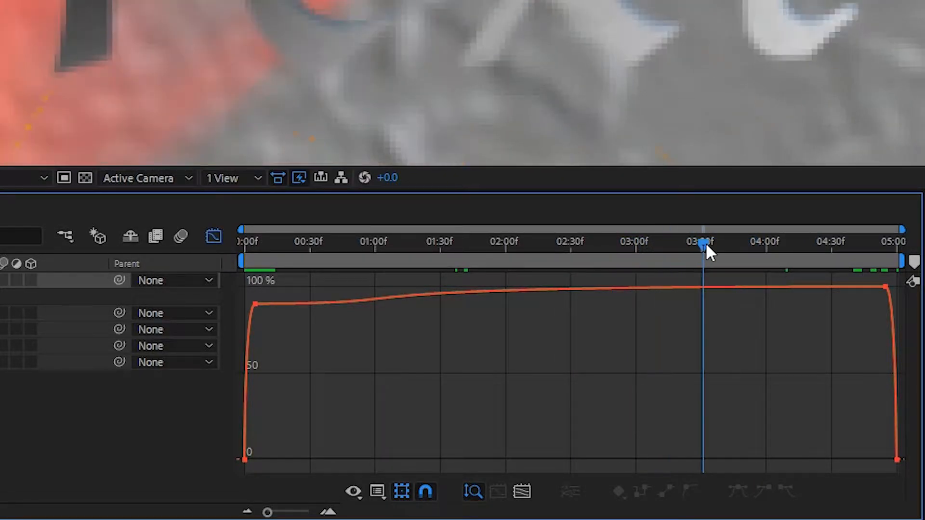
- Switch to the Scale speed graph, shorten the inner easing handles of the two middle keyframes for steadier growth, and close the Graph Editor
left_click(378, 491)
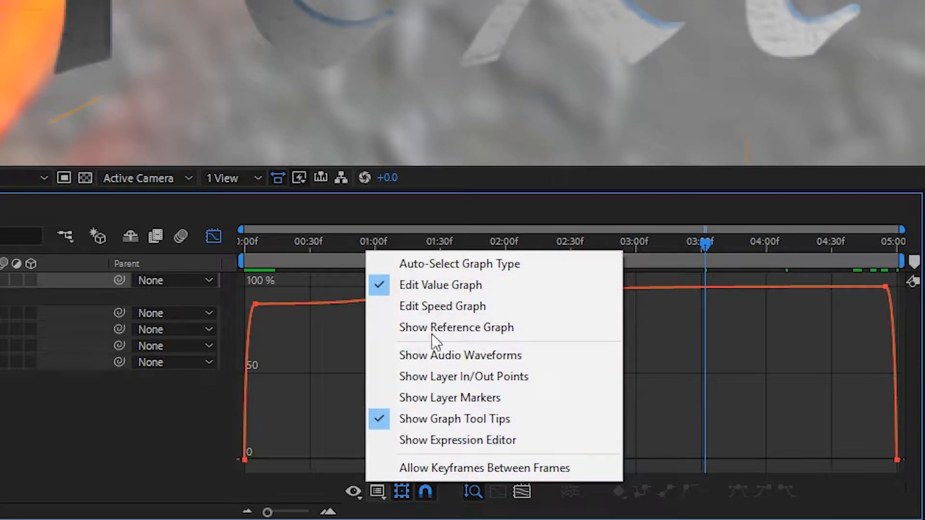
left_click(436, 308)
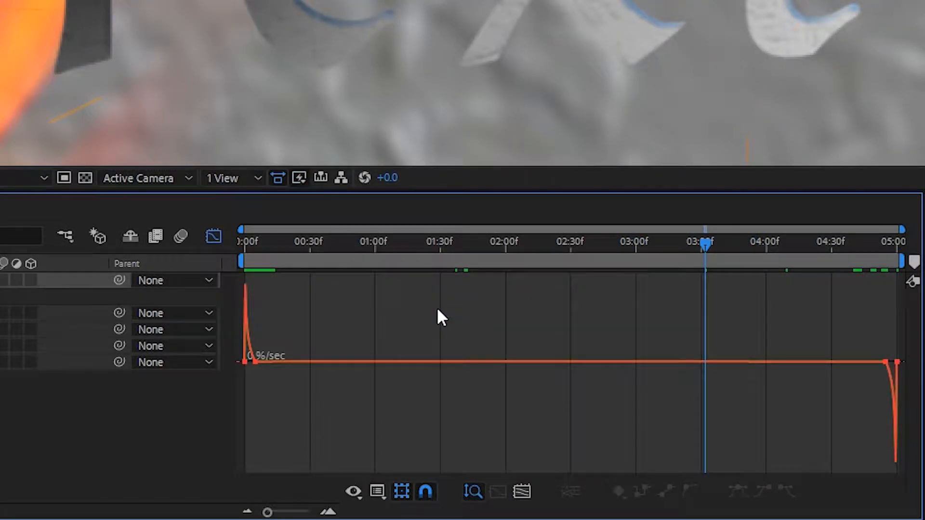
left_click(256, 362)
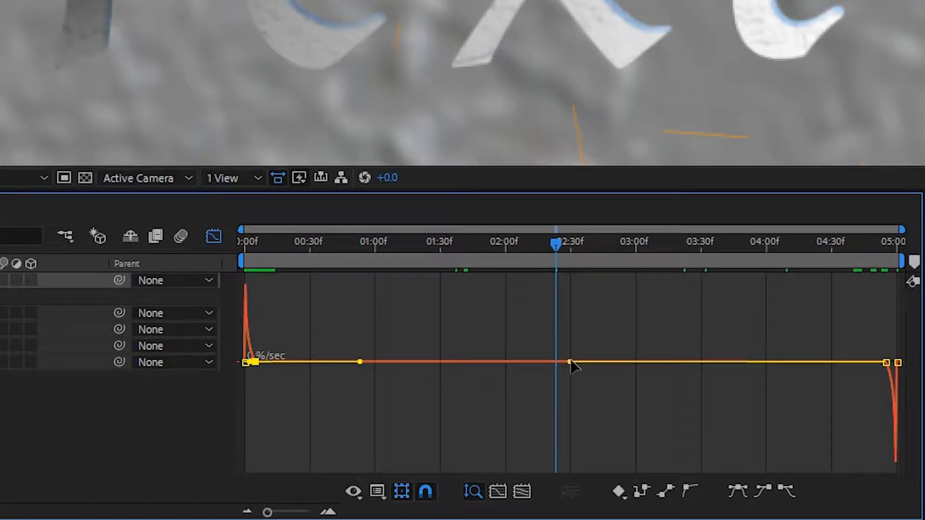
left_click_drag(571, 361, 808, 362)
left_click_drag(800, 243, 876, 248)
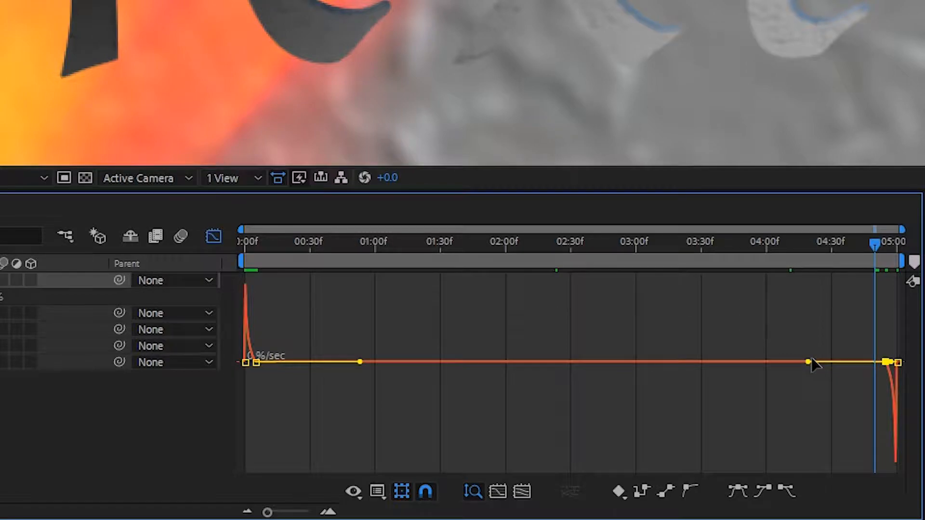
left_click_drag(808, 361, 839, 365)
left_click_drag(812, 247, 399, 289)
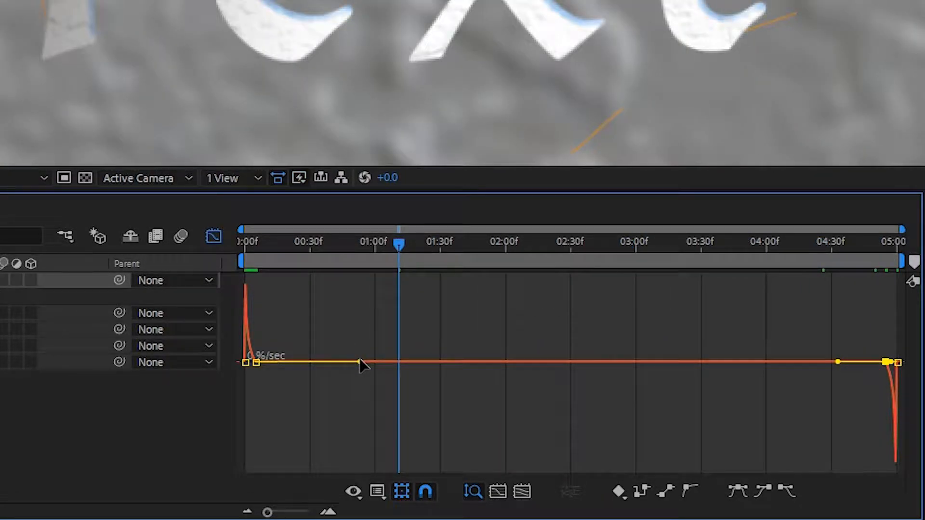
left_click_drag(360, 362, 321, 375)
mouse_move(401, 244)
left_mouse_down()
mouse_move(323, 238)
mouse_move(381, 237)
left_mouse_up()
left_click(213, 237)
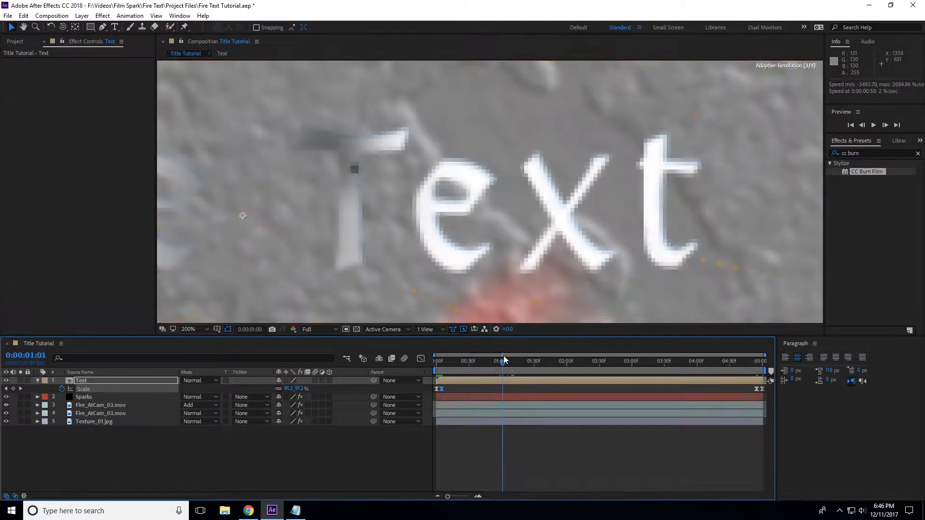
- Play the whole composition from the first frame at 50% view magnification to check the title's scale animation
mouse_move(504, 355)
left_mouse_down()
mouse_move(719, 346)
mouse_move(552, 351)
mouse_move(547, 364)
mouse_move(433, 373)
left_mouse_up()
scroll(481, 262, "down", 2)
scroll(482, 260, "down", 1)
key("space")
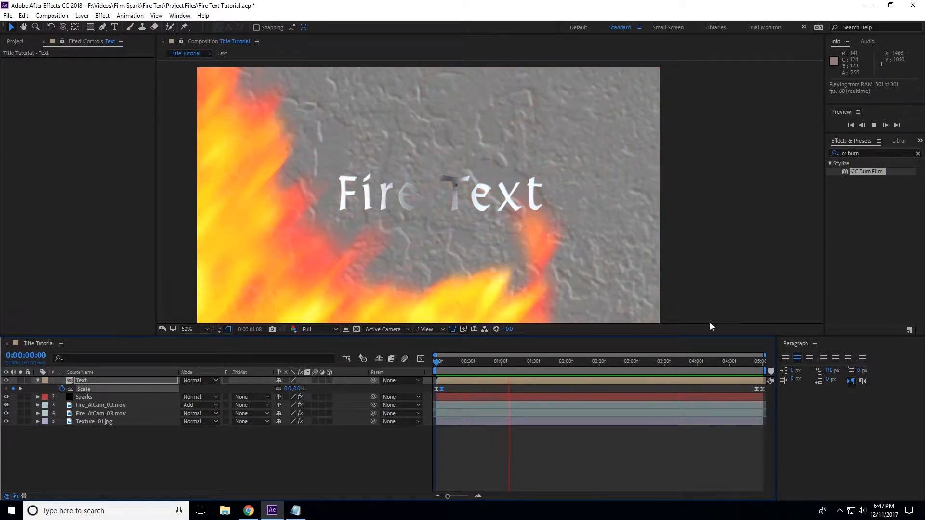
left_click(470, 361)
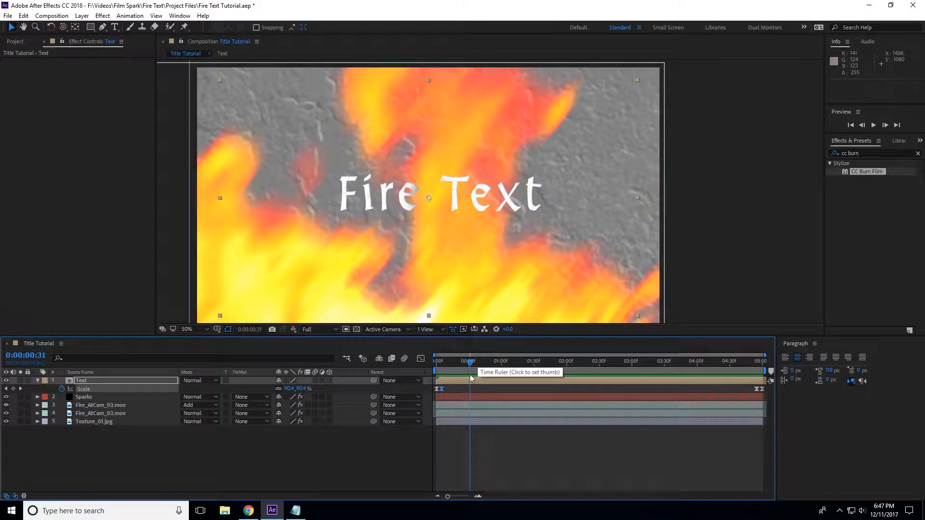
- Trim the start of the Sparks, both Fire_AtCam_03.mov and Texture_01.jpg layers to 0:00:00:03
left_click(87, 398)
left_click(94, 421, "shift")
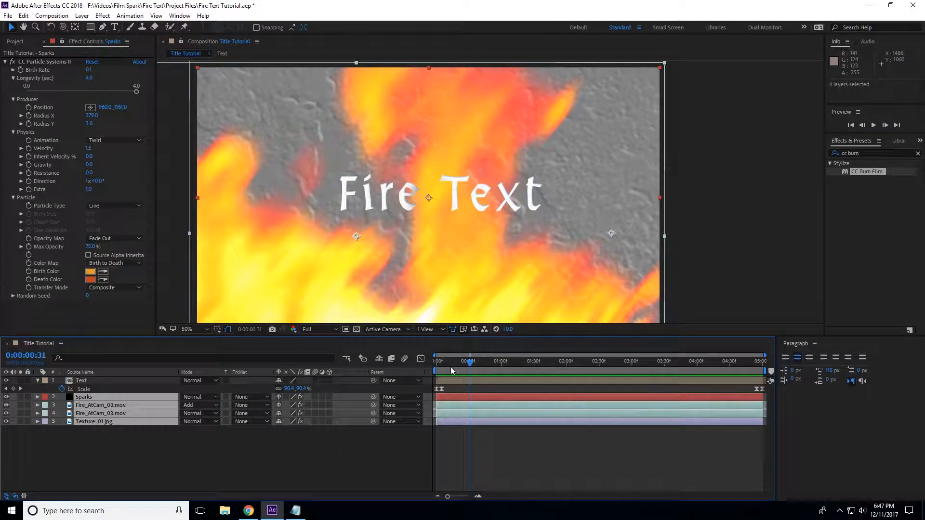
left_click_drag(450, 362, 416, 364)
key("equal")
key("equal")
key("equal")
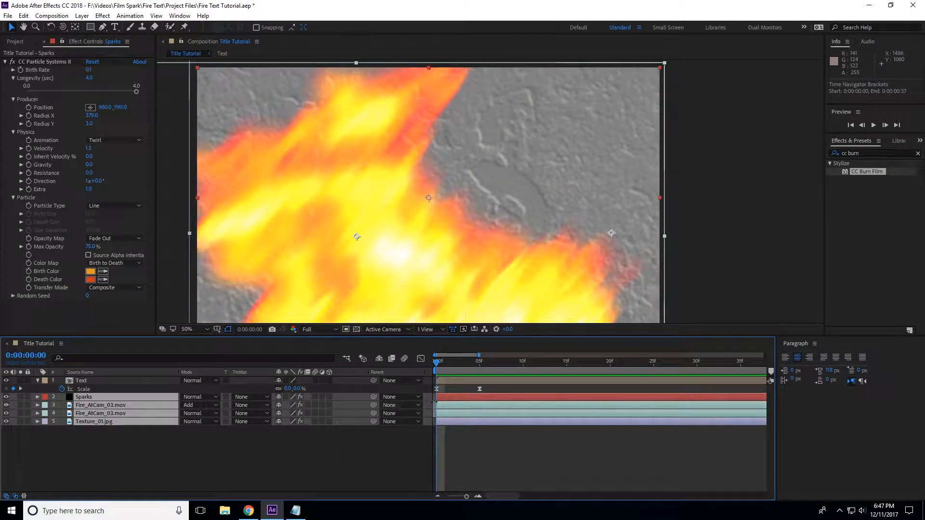
left_click_drag(437, 398, 463, 399)
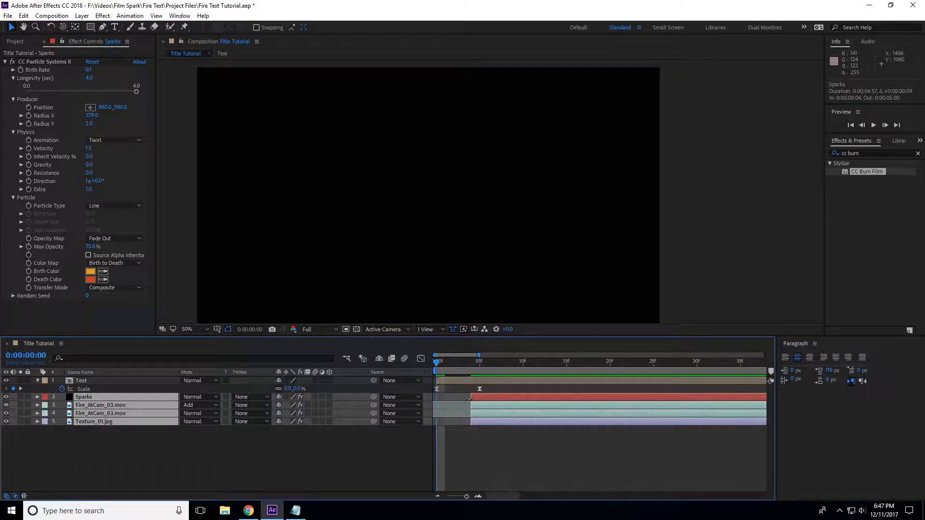
- Step through the opening frames and play the composition from the start to check the title's entrance against the background layers
key("Page_Down")
key("Page_Down")
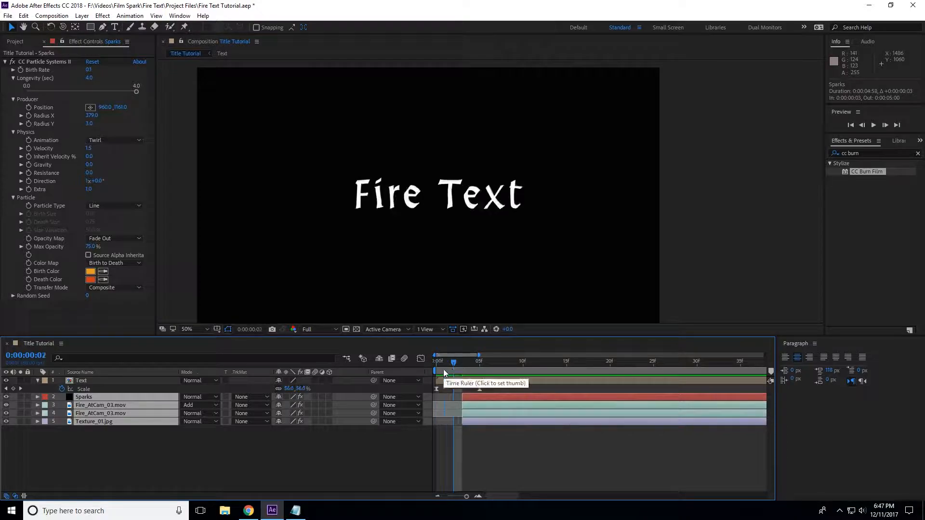
key("Page_Down")
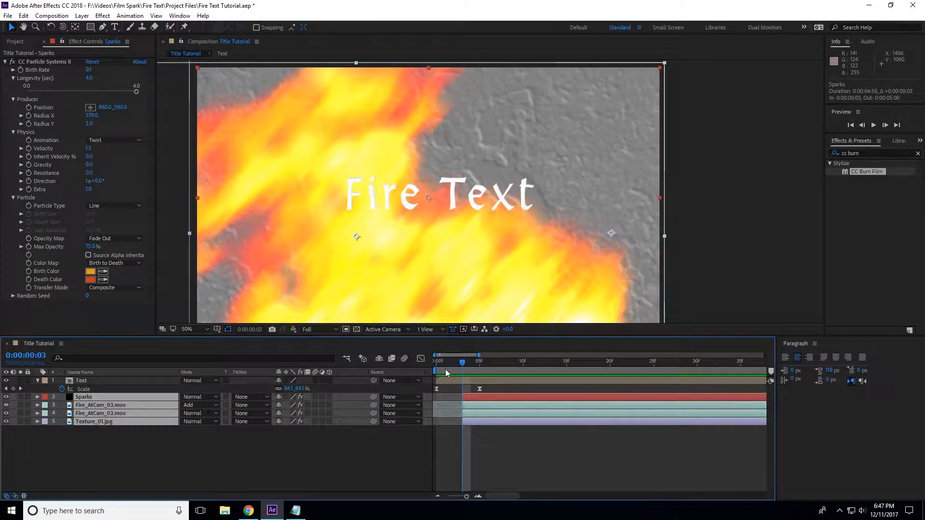
left_click_drag(462, 367, 434, 364)
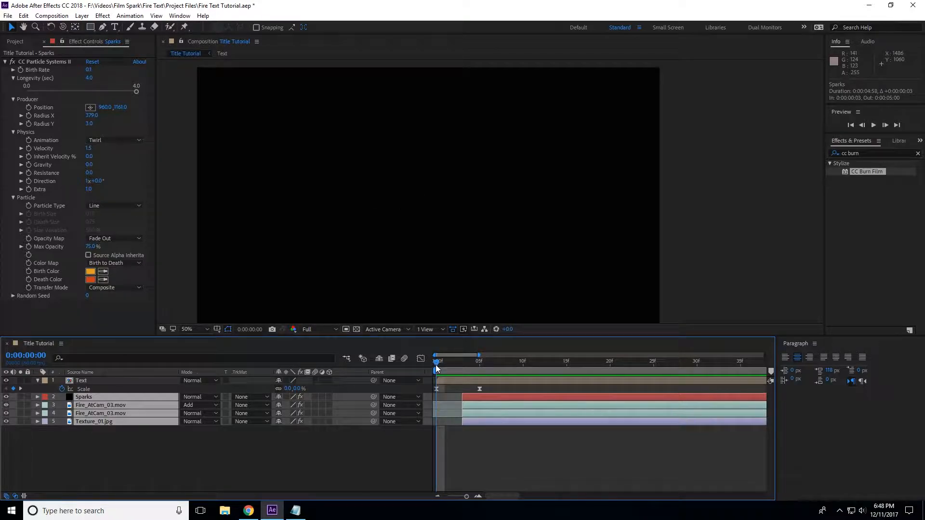
left_click(357, 329)
left_click_drag(447, 362, 554, 347)
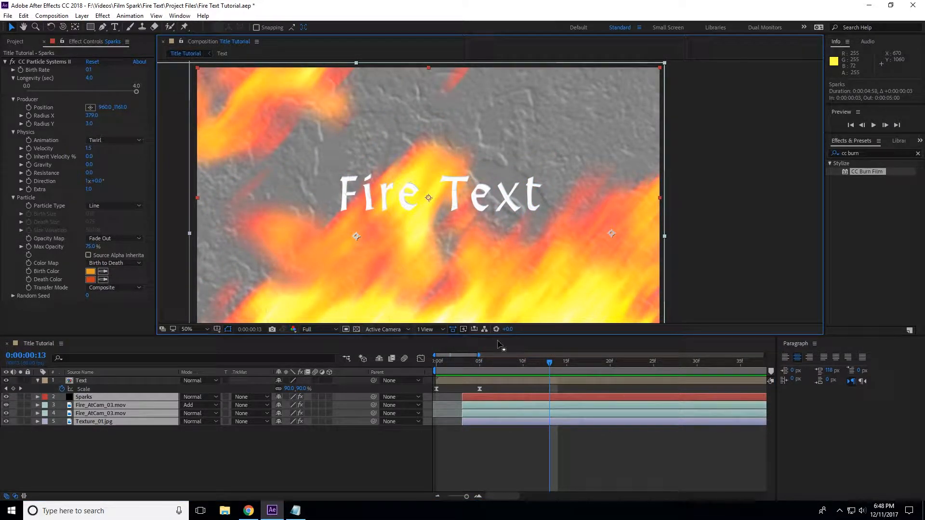
scroll(478, 465, "down", 3)
left_click_drag(475, 363, 428, 363)
key("space")
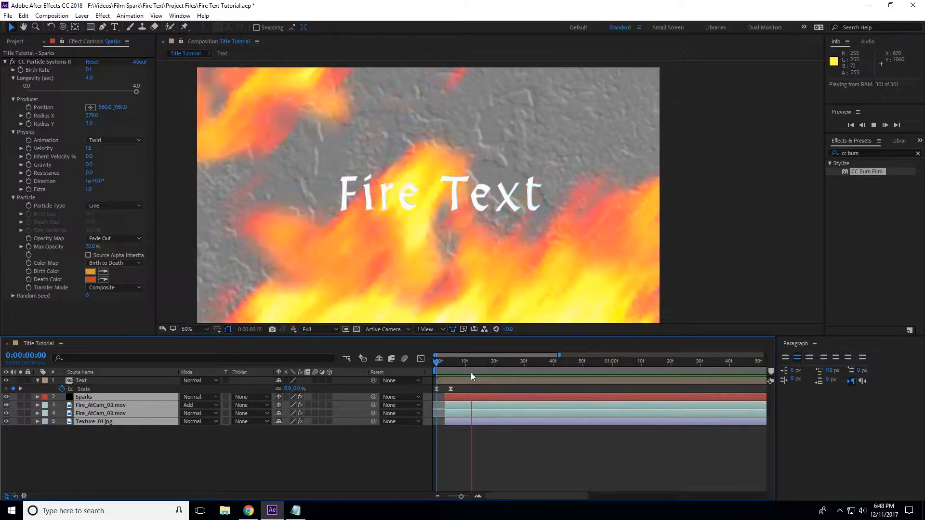
left_click(434, 363)
left_click_drag(434, 363, 493, 367)
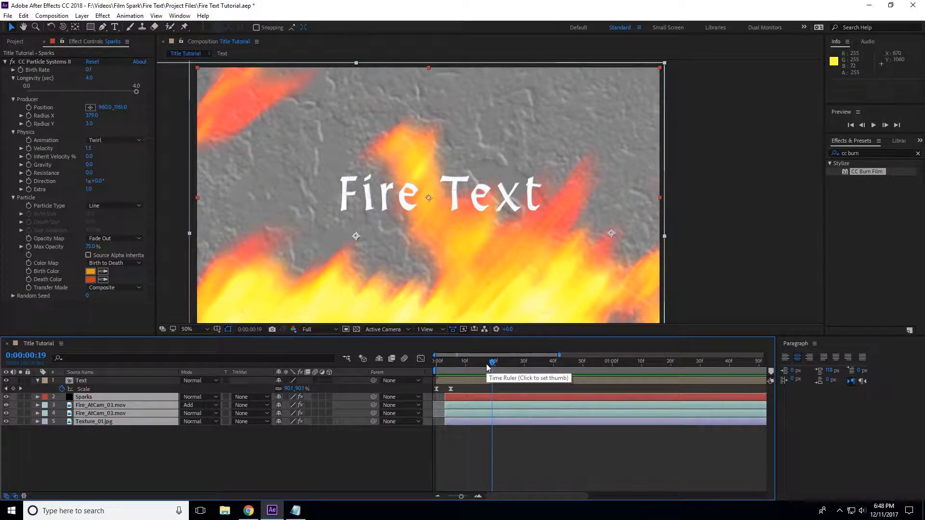
- Create a spot light named Firelight with orange color DC7129, 100% intensity, a 90° cone angle, 50% cone feather and no shadows
left_click(253, 450)
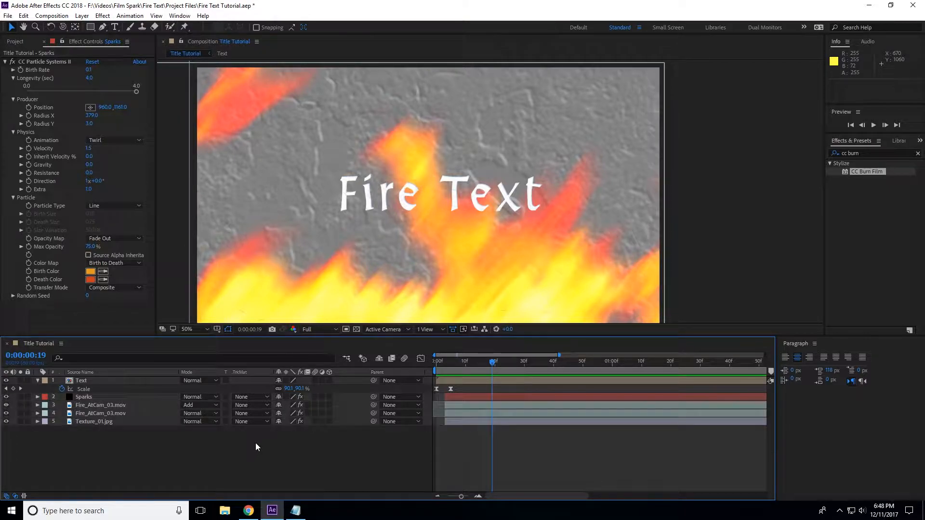
left_click(82, 15)
mouse_move(93, 27)
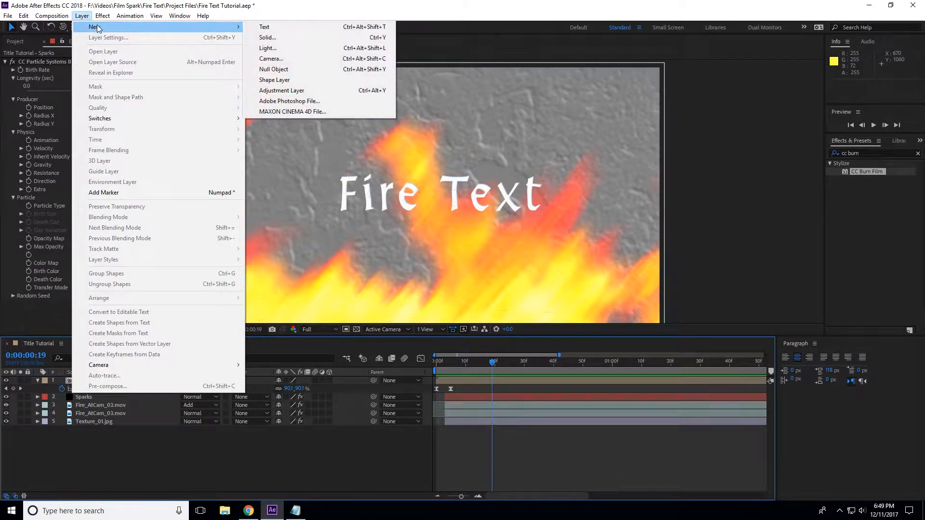
left_click(268, 48)
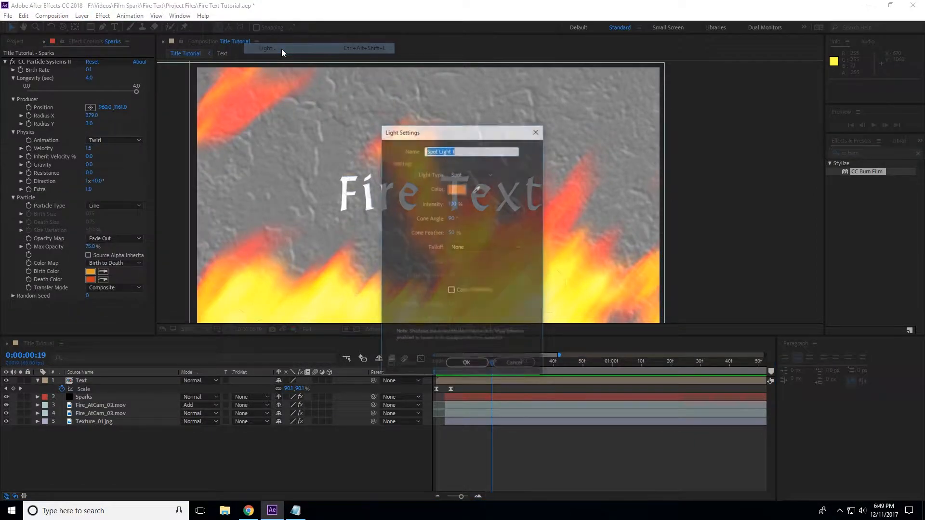
left_click(457, 189)
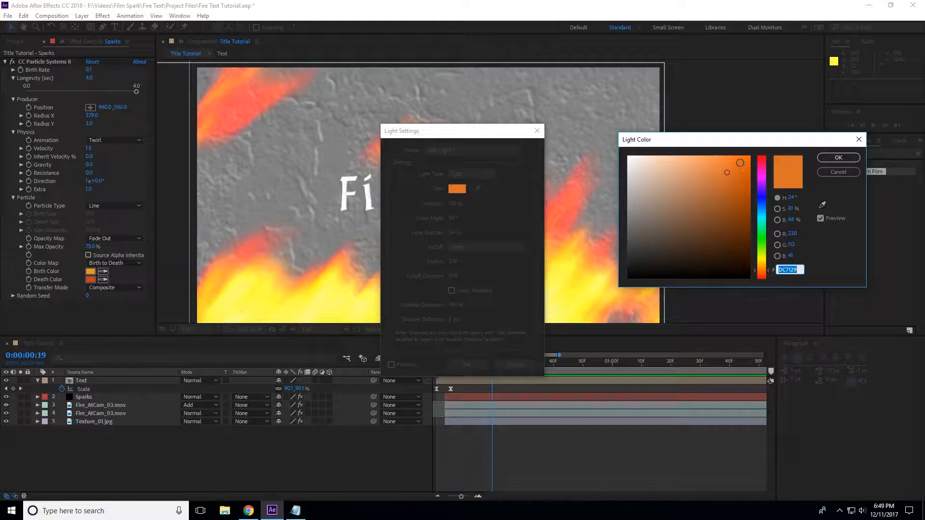
left_click(838, 157)
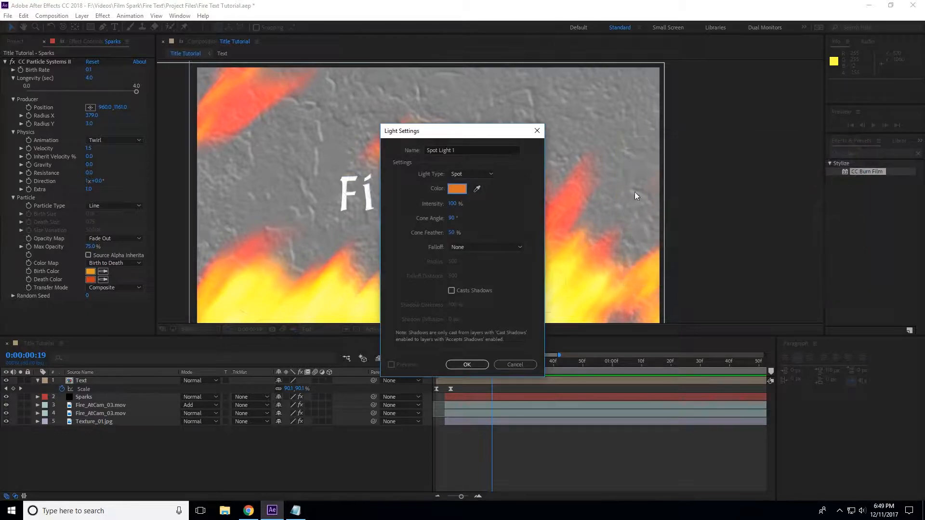
left_click(462, 151)
type("Firelight")
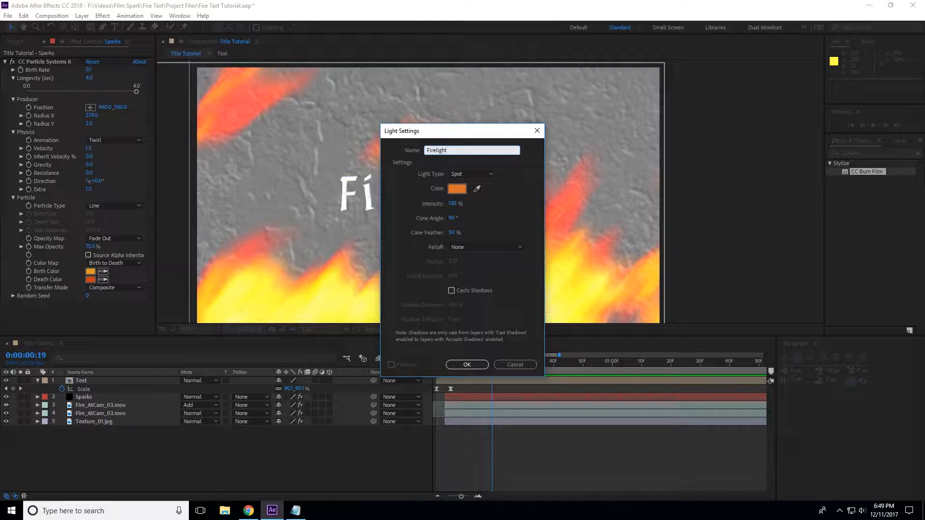
left_click(478, 367)
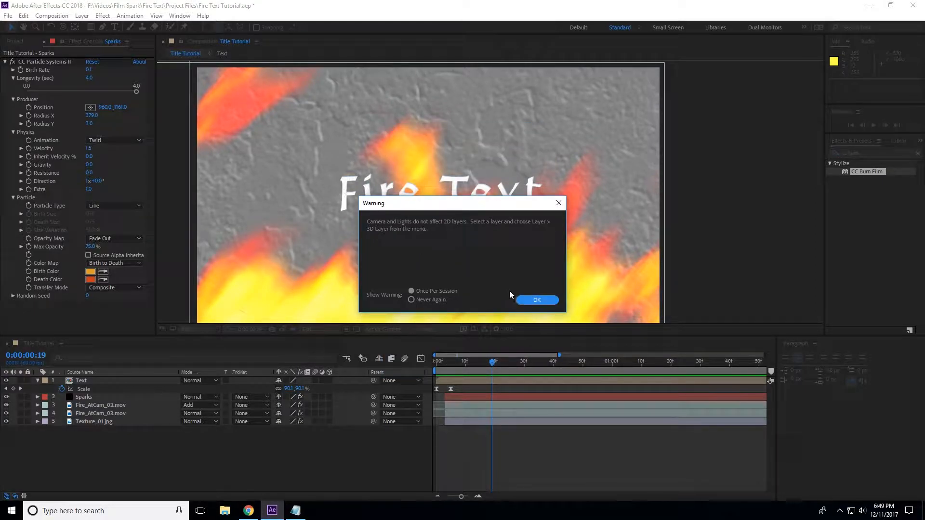
left_click(545, 300)
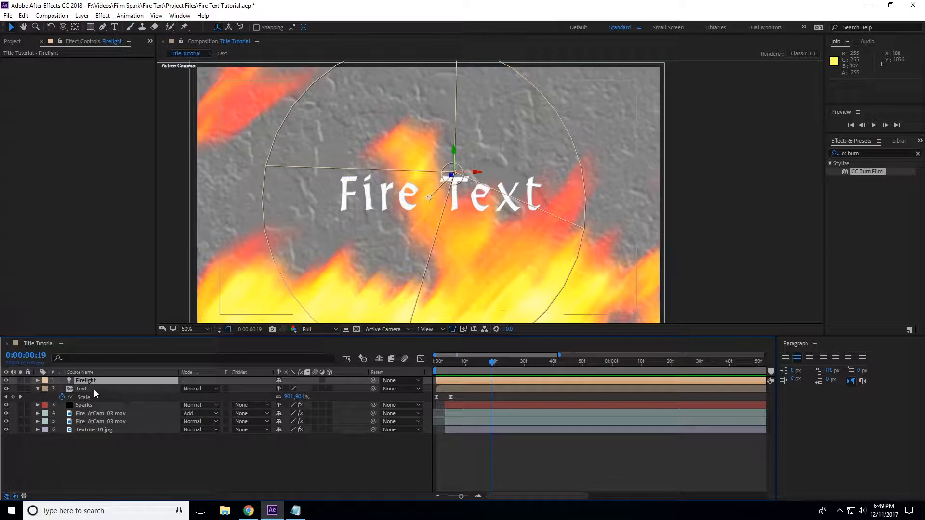
- Make the Text and Texture_01.jpg layers 3D so the Firelight light affects them
left_click(82, 389)
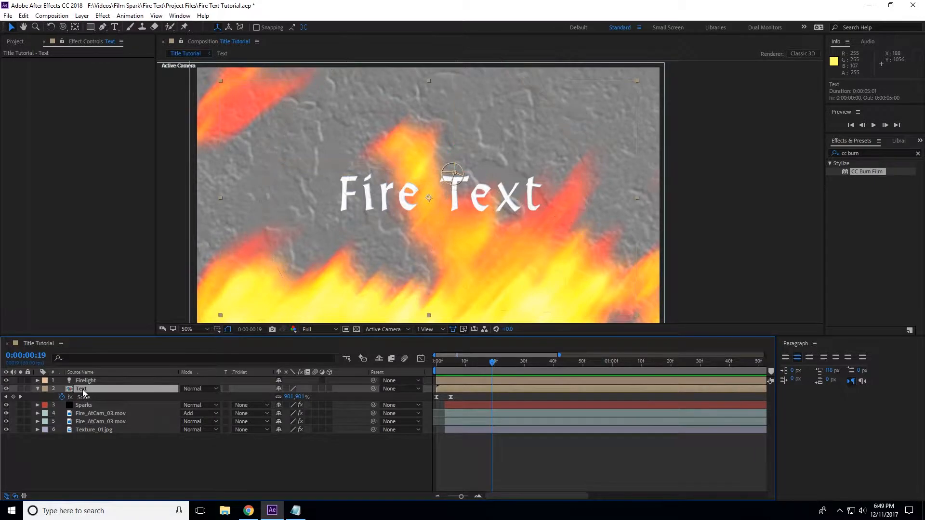
left_click(329, 388)
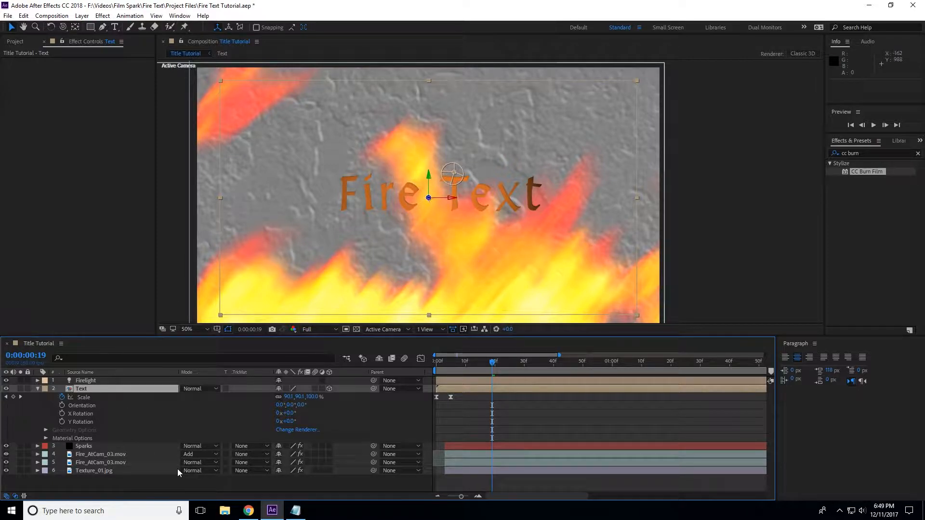
left_click(116, 470)
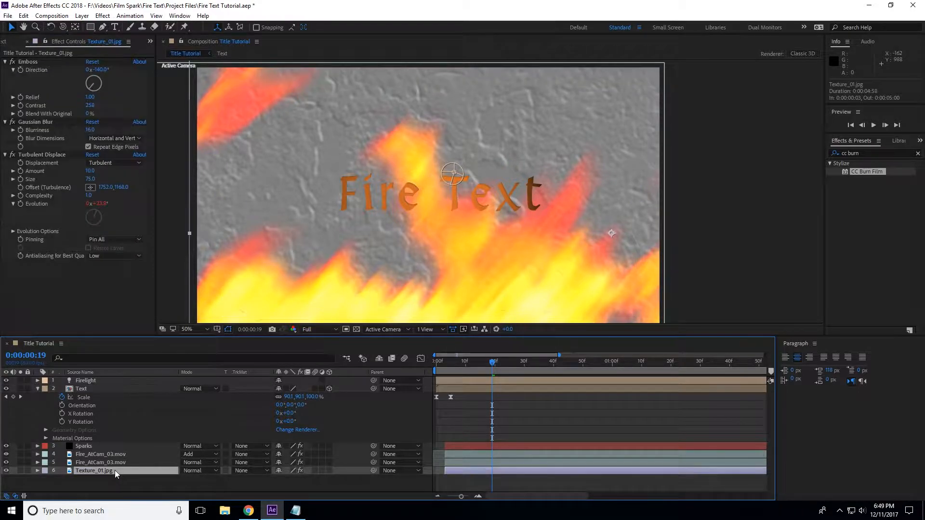
left_click(329, 471)
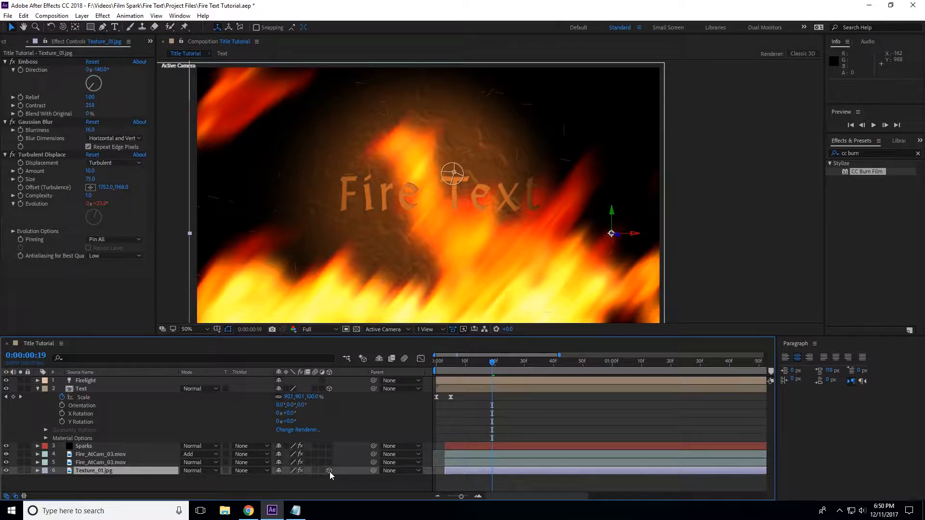
- Move the Firelight to the frame's lower-left corner, at about 272, 935, -869
key("h")
left_click_drag(358, 225, 417, 219)
key("v")
key("comma")
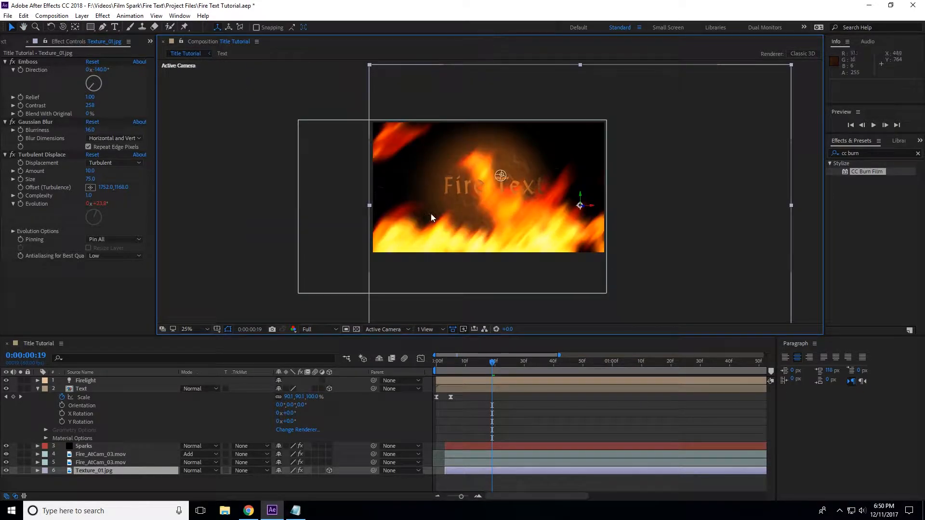
left_click(502, 176)
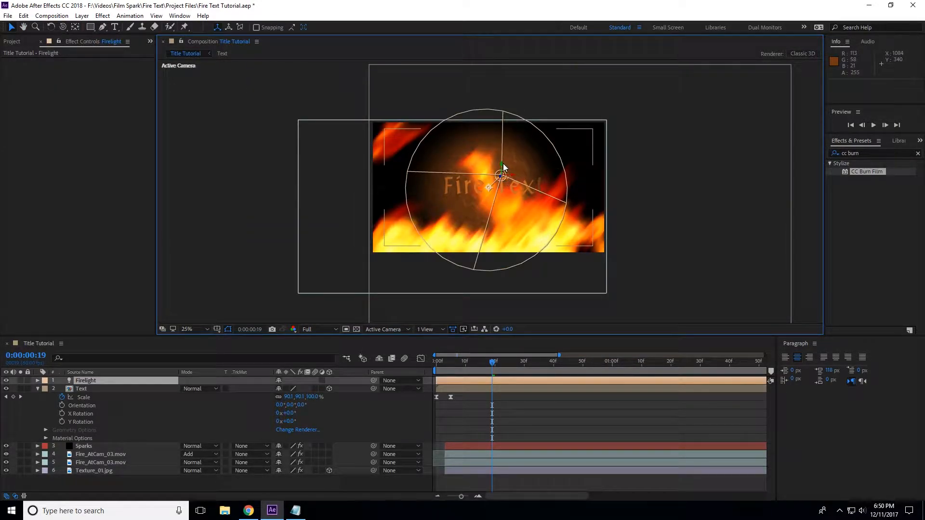
left_click_drag(503, 166, 436, 218)
left_click_drag(381, 251, 369, 256)
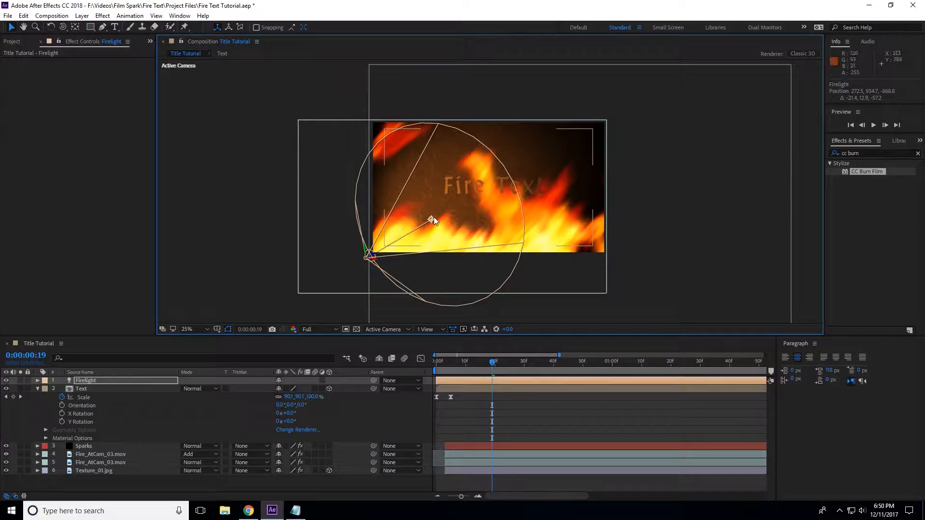
- Place the Firelight outside the frame's lower-left corner at about 111, 1021, -1159, with its point of interest at about 521, 803, -492
left_click_drag(432, 219, 447, 213)
left_click_drag(375, 256, 318, 286)
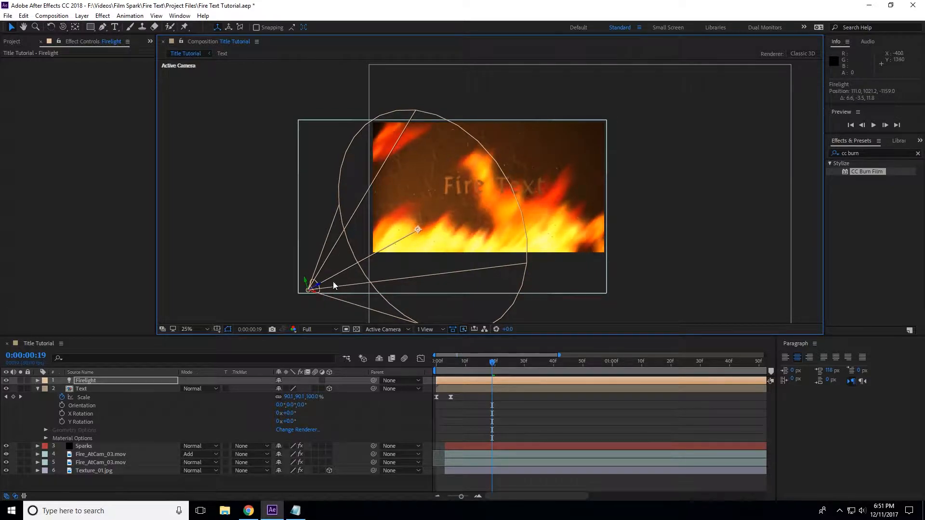
left_click_drag(420, 228, 424, 230)
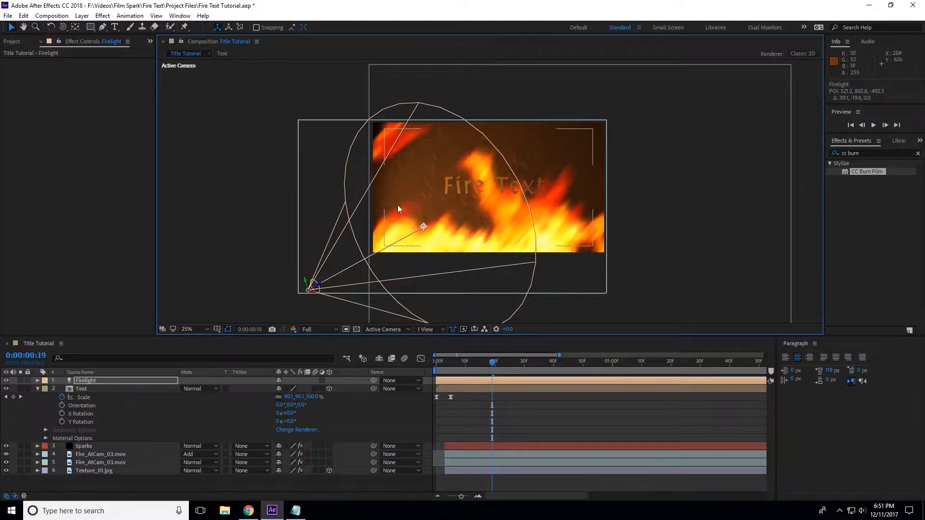
left_click_drag(494, 364, 540, 361)
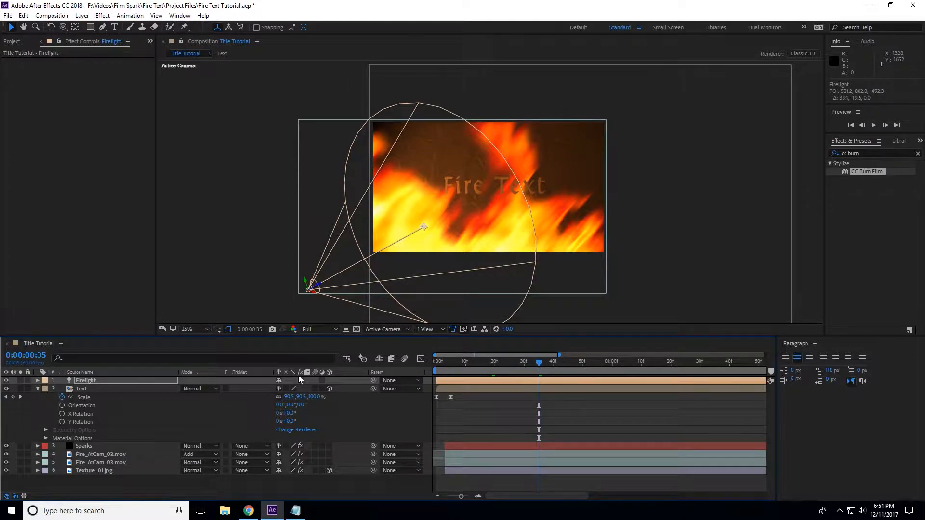
- Add the expression wiggle(6, 30) to the Firelight's Intensity property
left_click(89, 381)
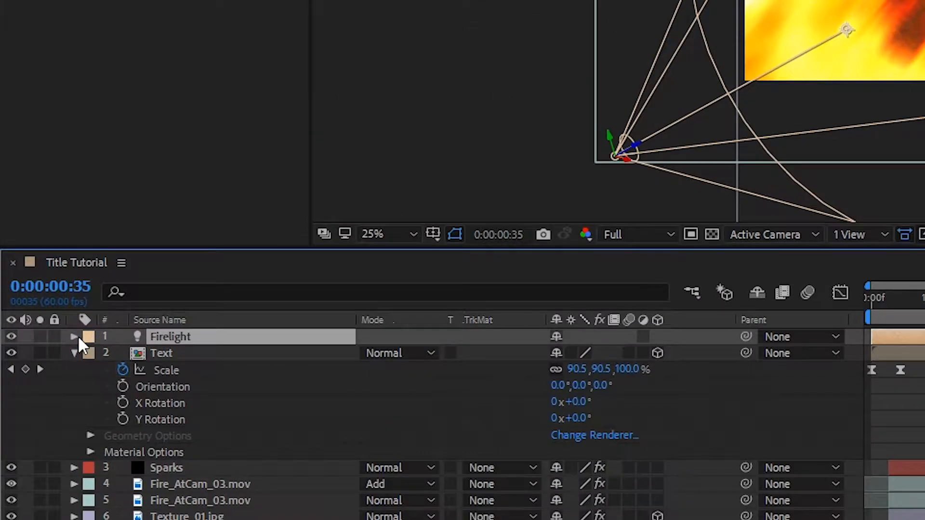
left_click(74, 337)
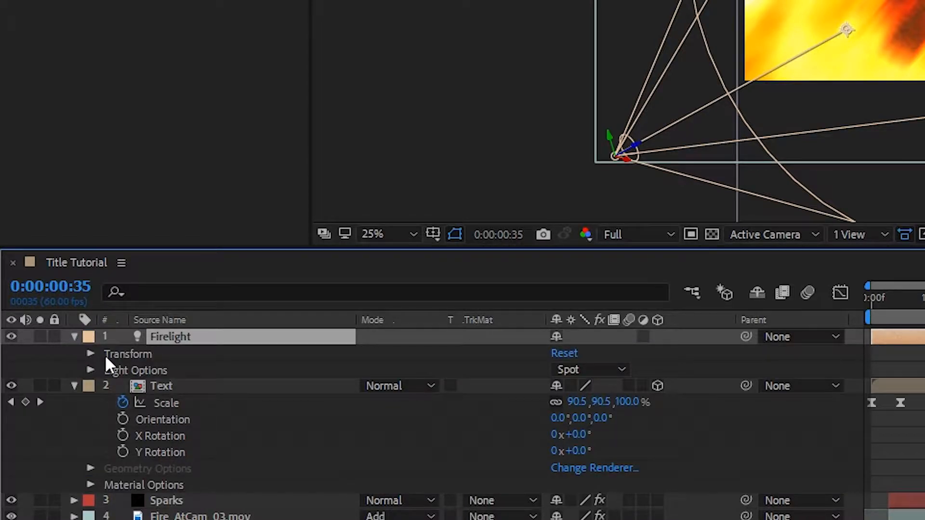
left_click(90, 369)
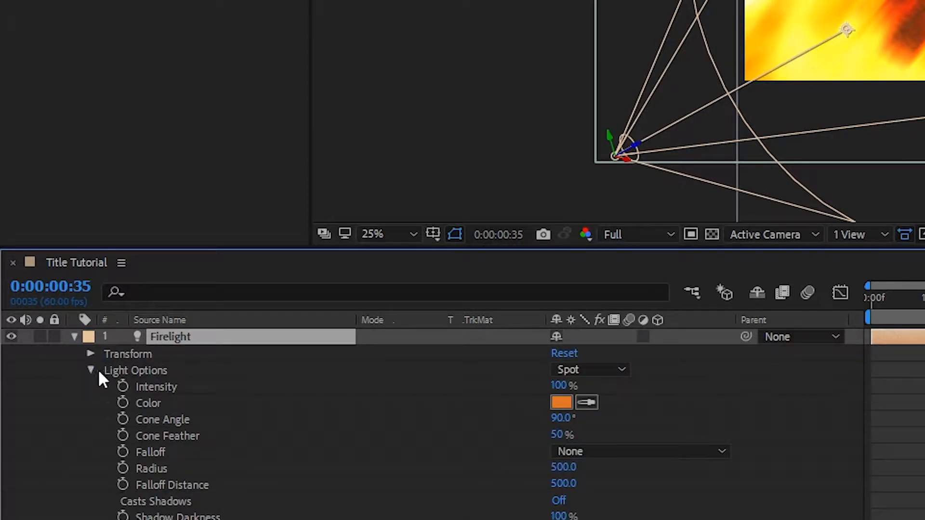
left_click(123, 387, "alt")
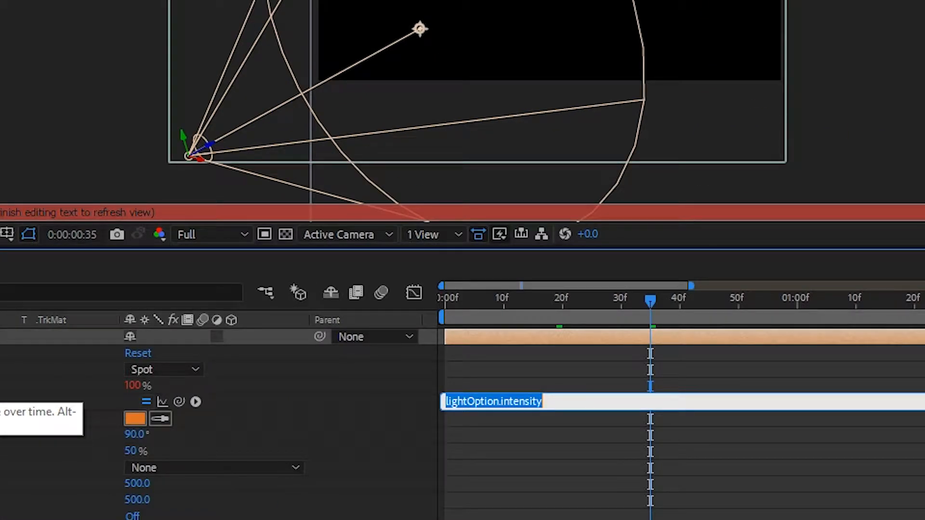
type("wiggle(6, 30")
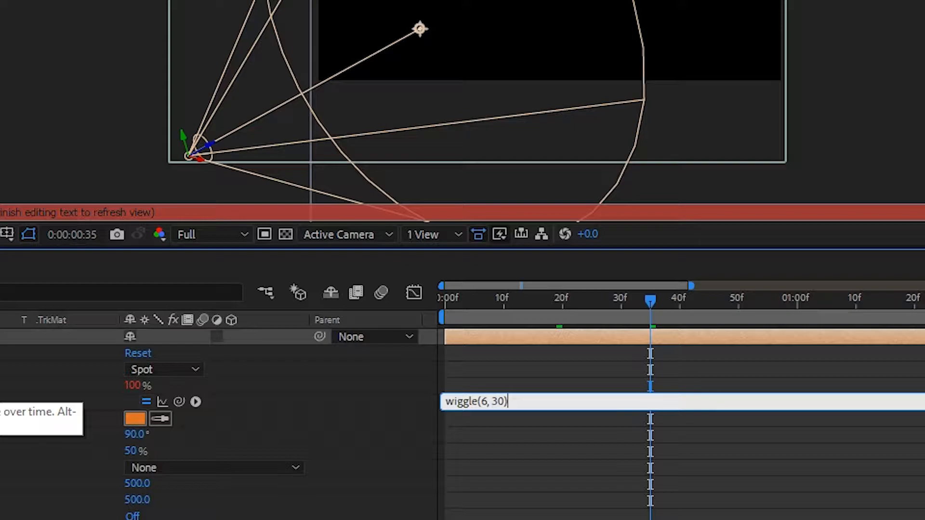
key("KP_Enter")
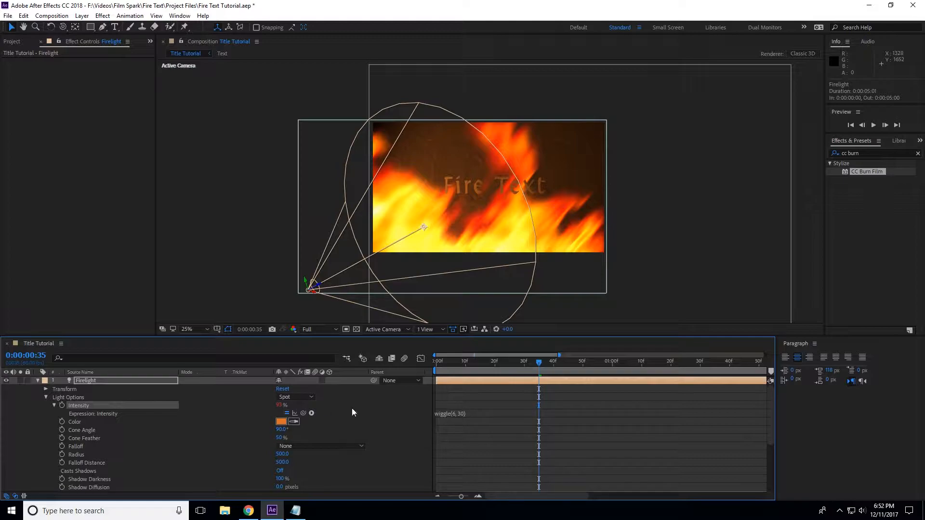
- Play the composition from 0:00:00:10 to check the light flicker, and collapse the Firelight and Text layer properties
left_click_drag(539, 365, 468, 365)
key("space")
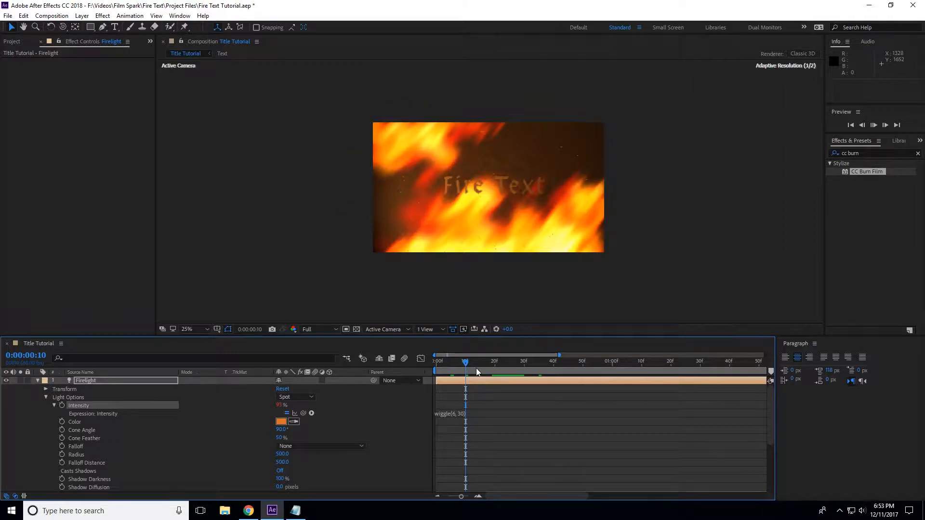
left_click(38, 380)
key("space")
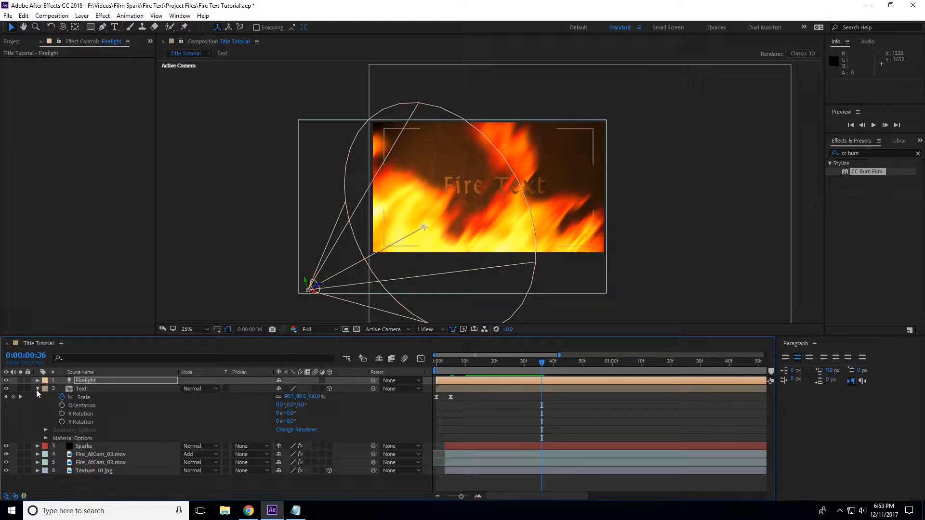
left_click(37, 389)
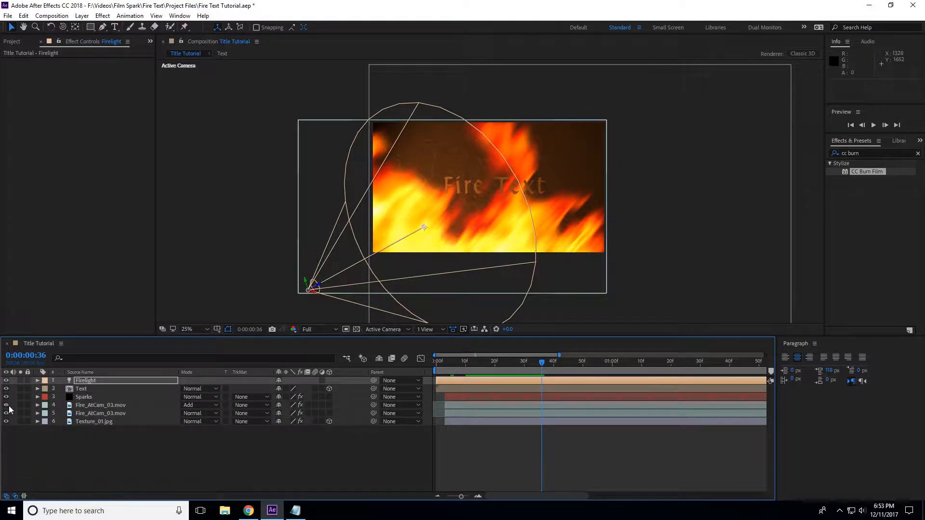
- Hide both Fire_AtCam_03.mov layers and the Sparks layer, and play the composition to examine the flickering light on the text and texture
left_click_drag(7, 407, 6, 413)
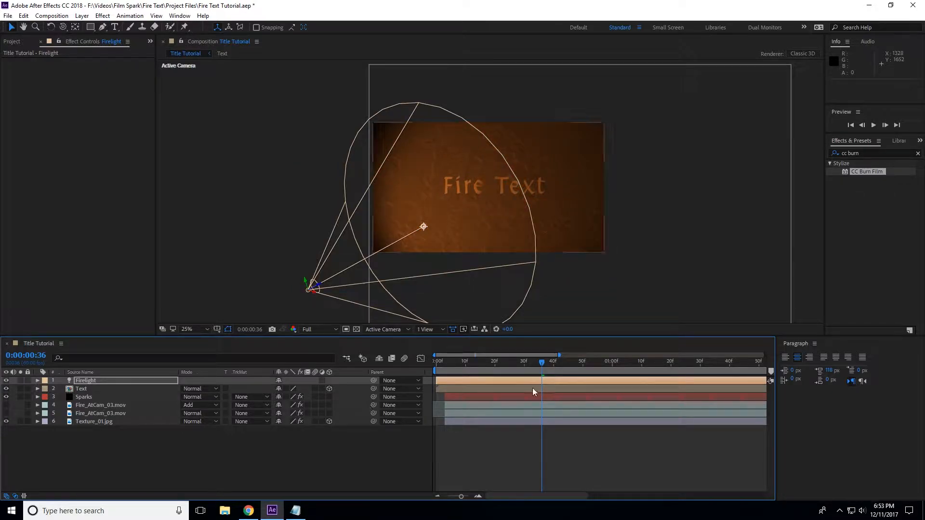
left_click_drag(497, 361, 492, 360)
key("space")
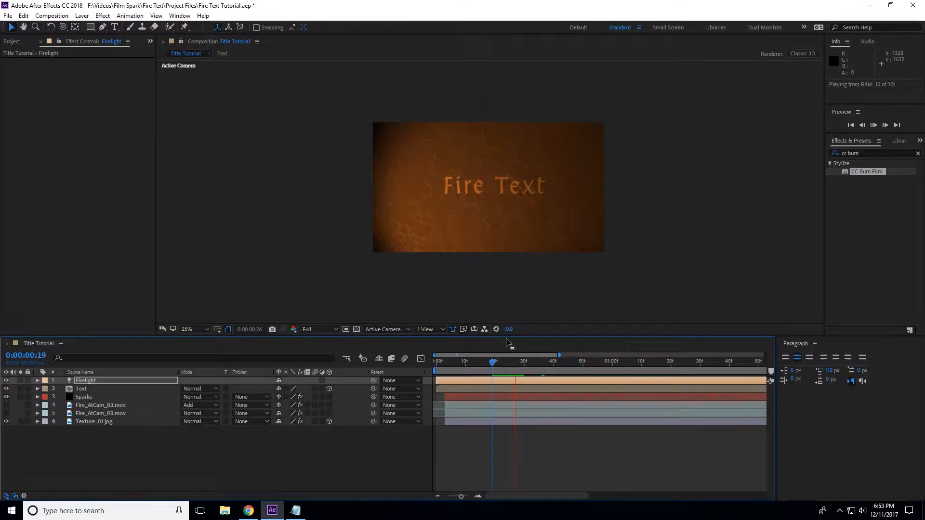
key("space")
left_click(6, 397)
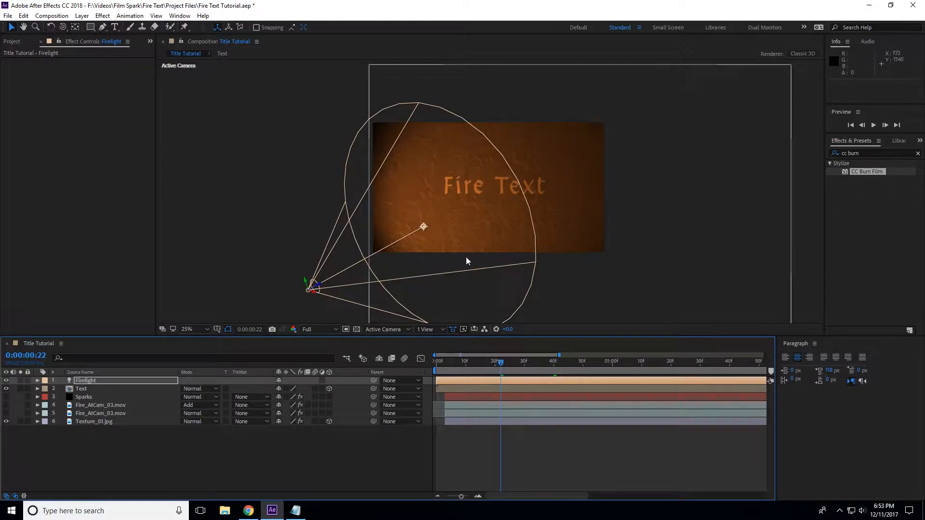
scroll(466, 259, "up", 2)
key("space")
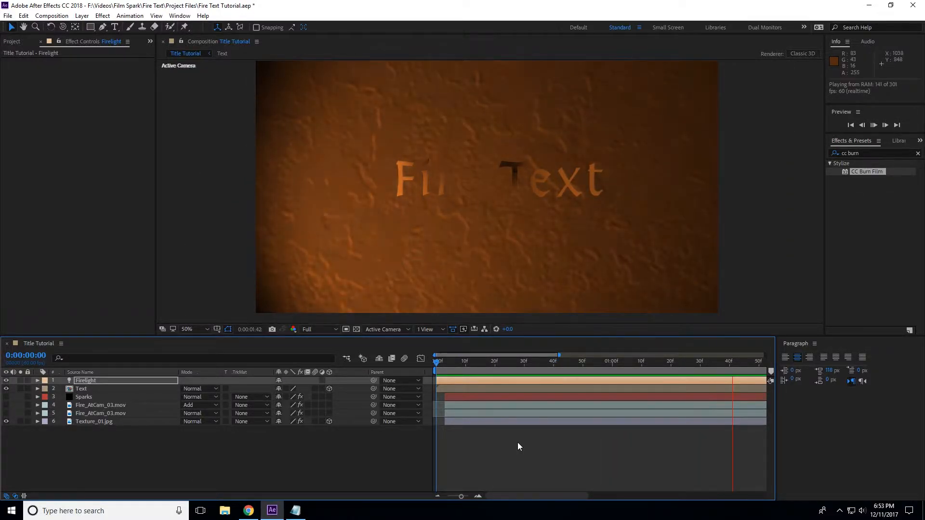
key("space")
key("space")
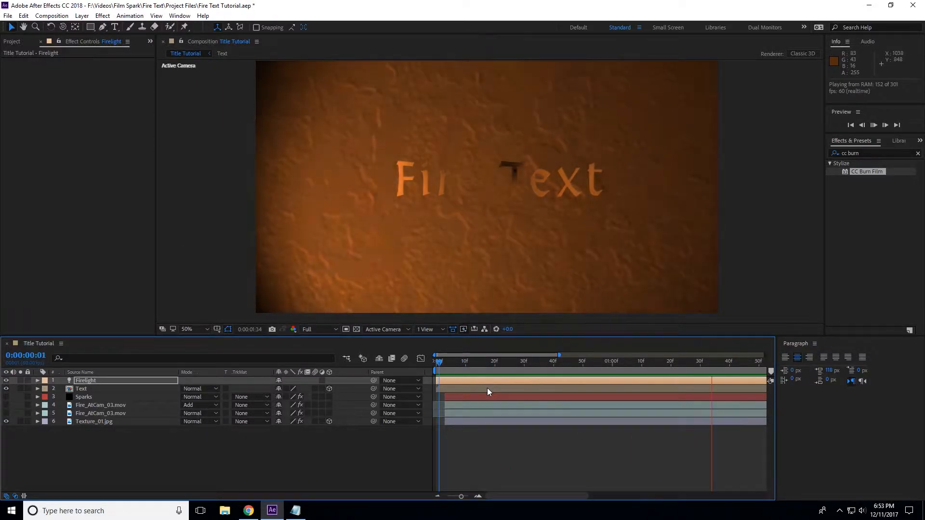
key("space")
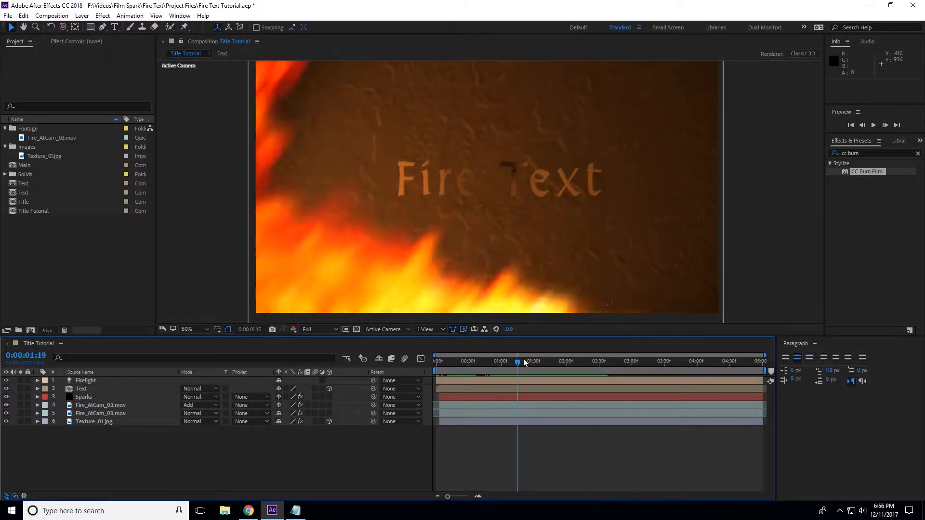
- Play the composition from 0:00:00:50 with all layers shown to check the flicker together with the fire and sparks
left_click_drag(523, 358, 490, 363)
key("space")
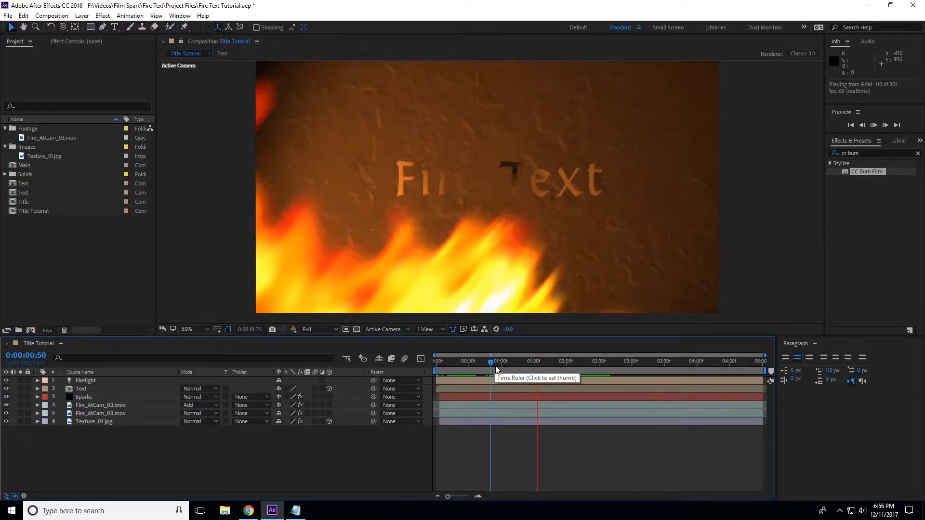
left_click(509, 362)
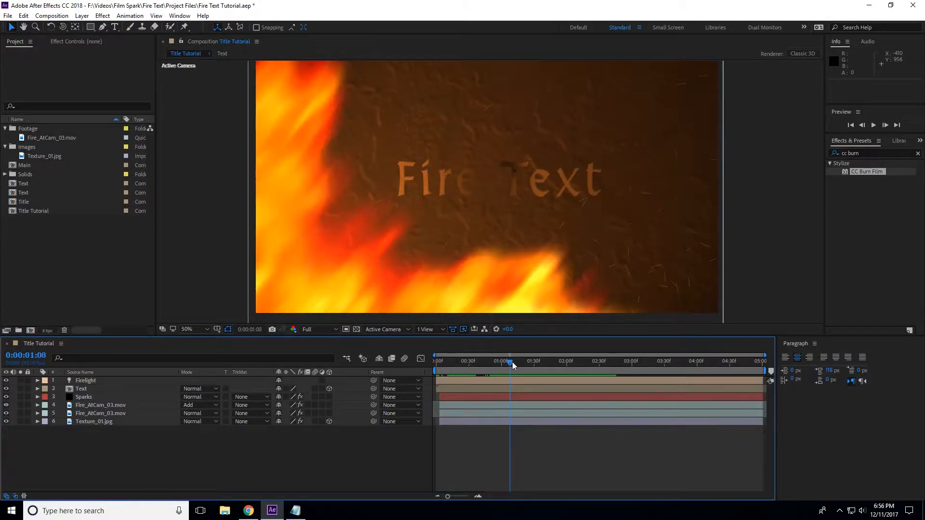
- Pre-compose all six layers into a new composition named Title Tutorial Comp, moving all attributes into it
left_click_drag(141, 456, 97, 381)
right_click(100, 379)
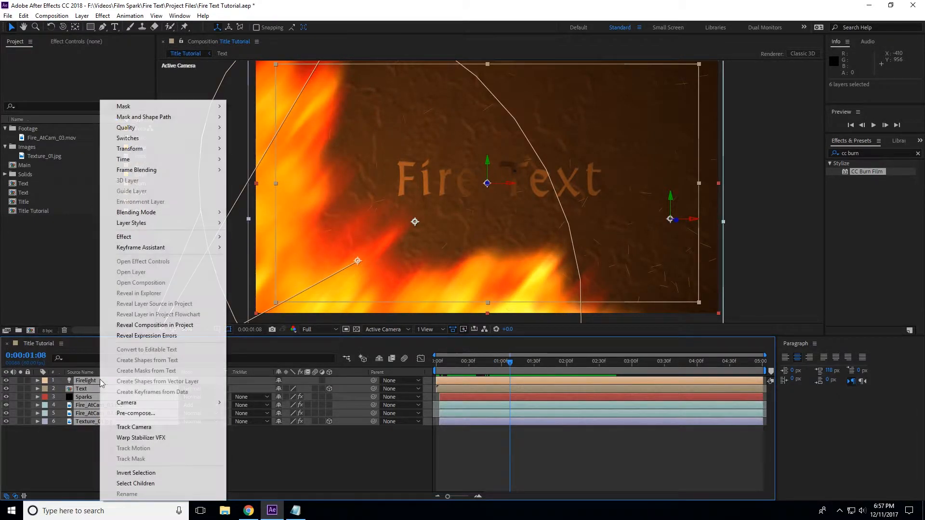
left_click(156, 413)
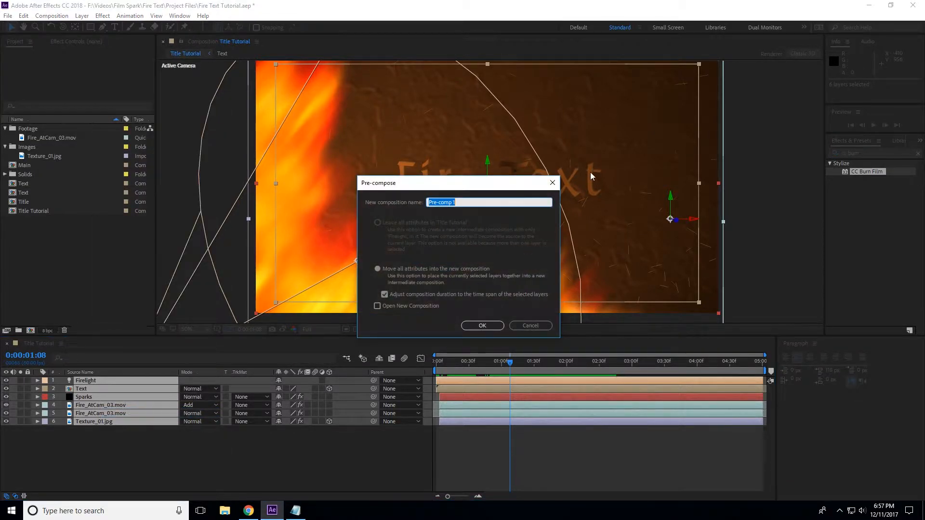
type("Title Tutorial Comp")
left_click(482, 326)
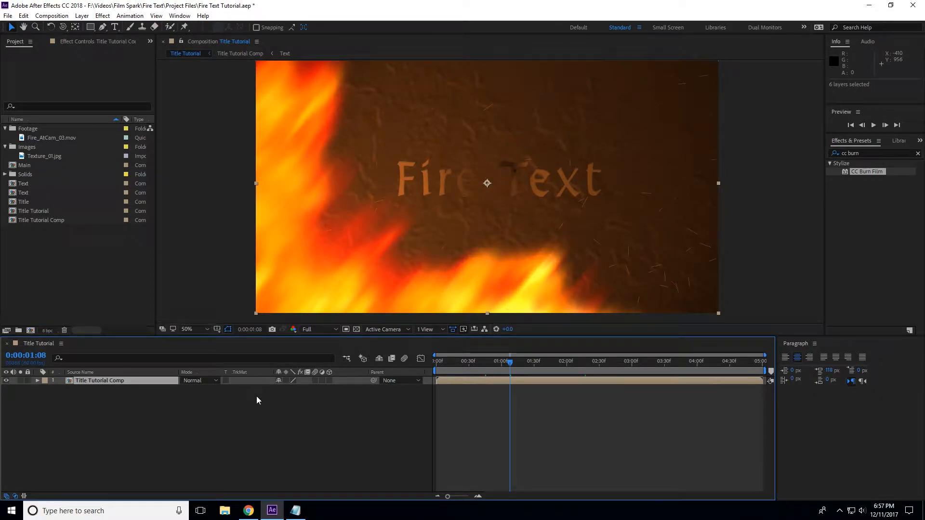
- Set the Title Tutorial composition's duration to 0:00:06:01 and show its whole length in the timeline
left_click(42, 211)
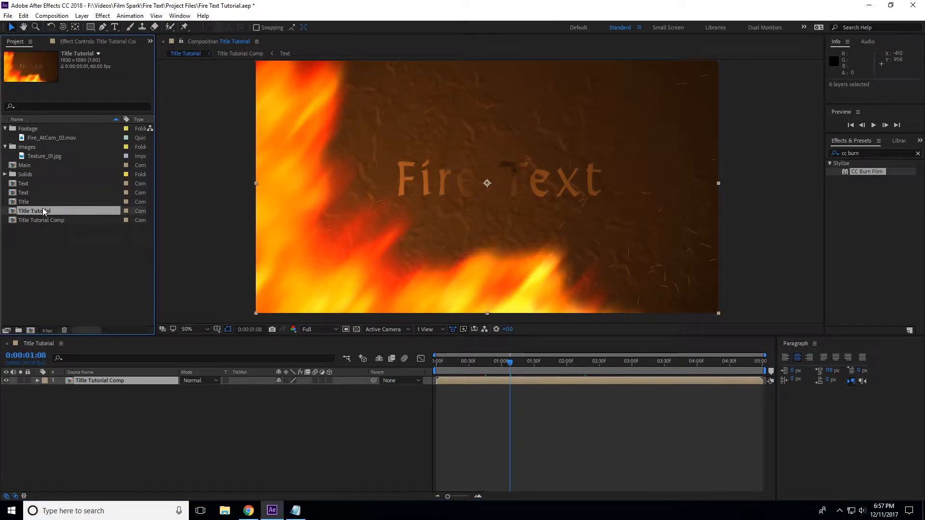
right_click(40, 211)
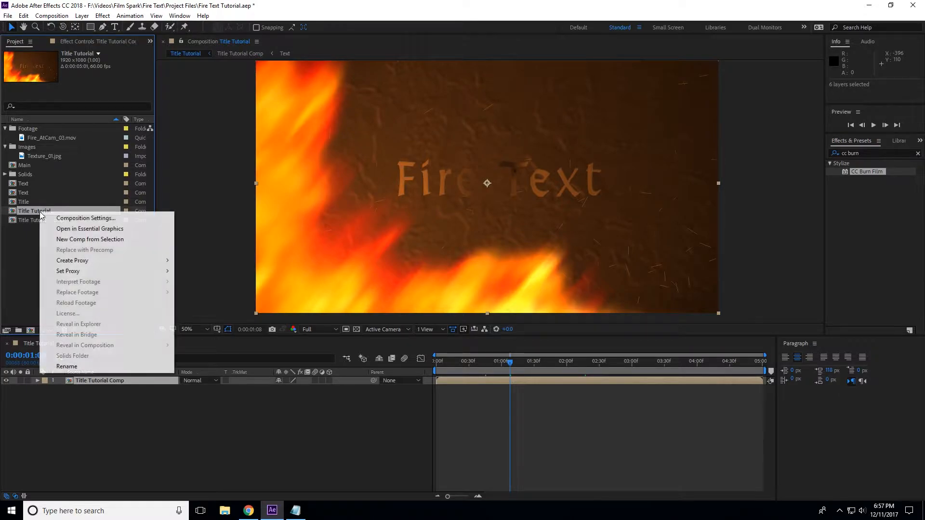
left_click(86, 219)
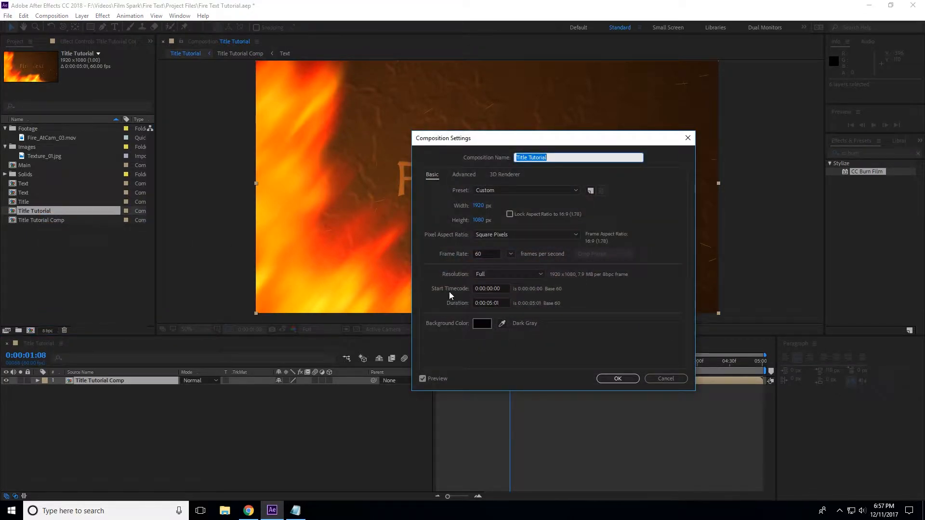
left_click(491, 302)
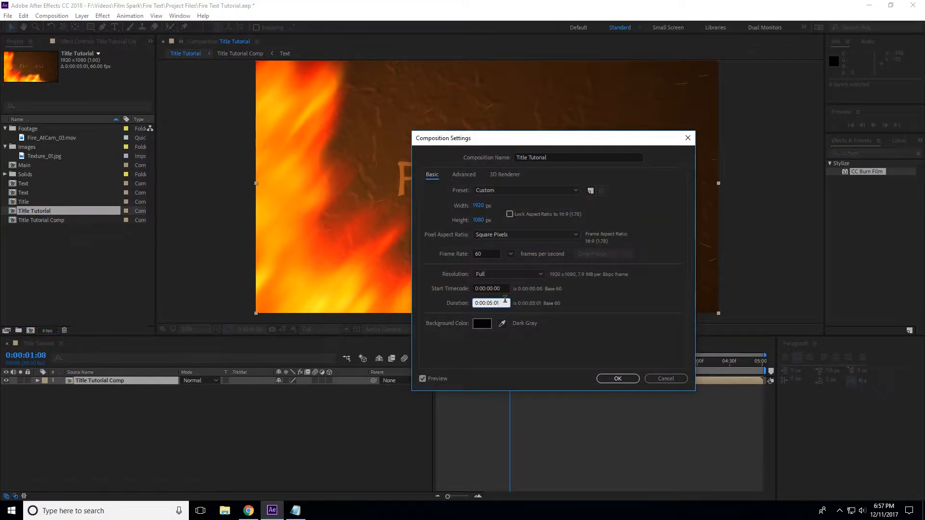
type("6")
left_click(623, 379)
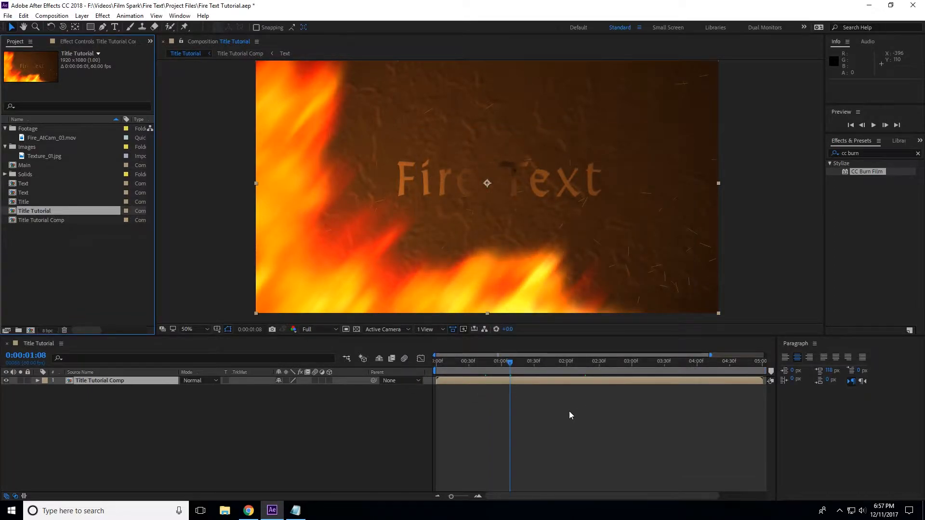
left_click(593, 422)
left_click(437, 497)
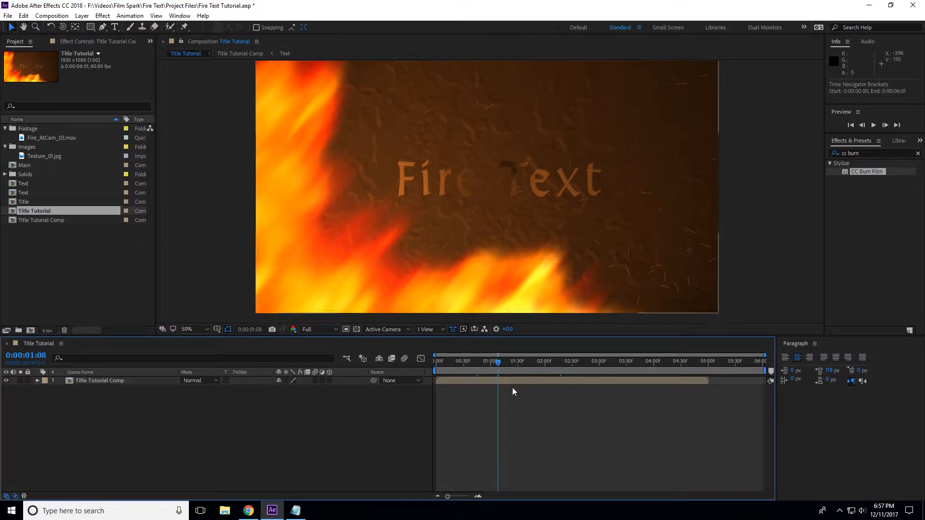
- Shift the Title Tutorial Comp layer so it starts at 0:00:00:30
mouse_move(478, 380)
left_mouse_down()
mouse_move(505, 381)
mouse_move(461, 359)
mouse_move(471, 382)
left_mouse_up()
key("equal")
key("equal")
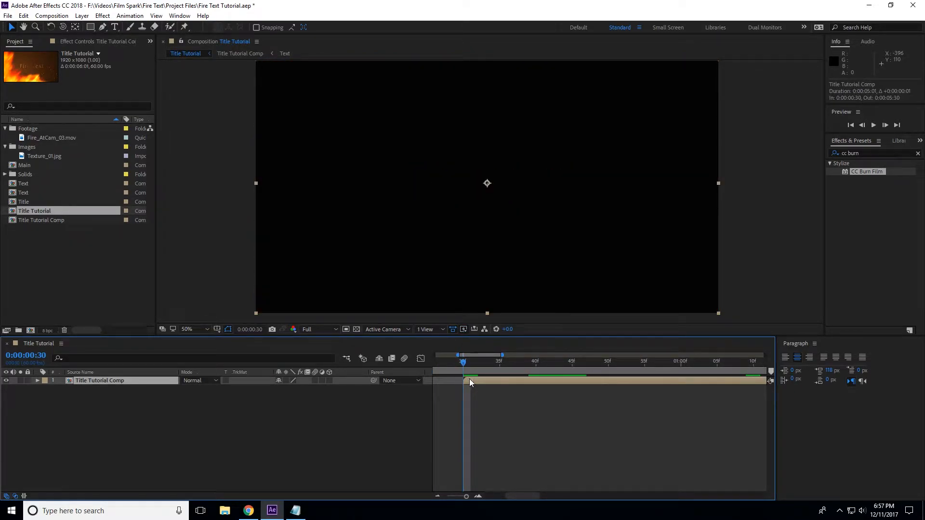
- Play the Title Tutorial composition from its start to check the delayed title entrance
key("minus")
key("minus")
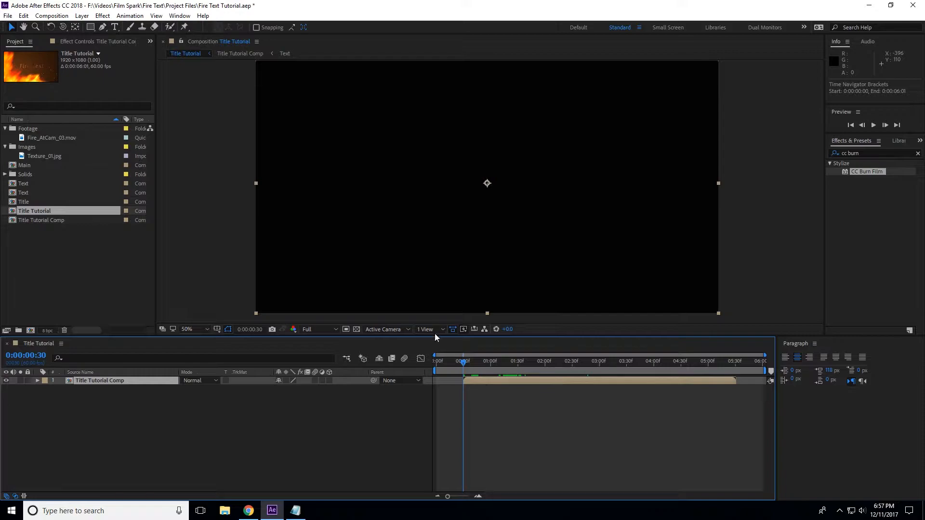
left_click_drag(463, 361, 432, 370)
key("space")
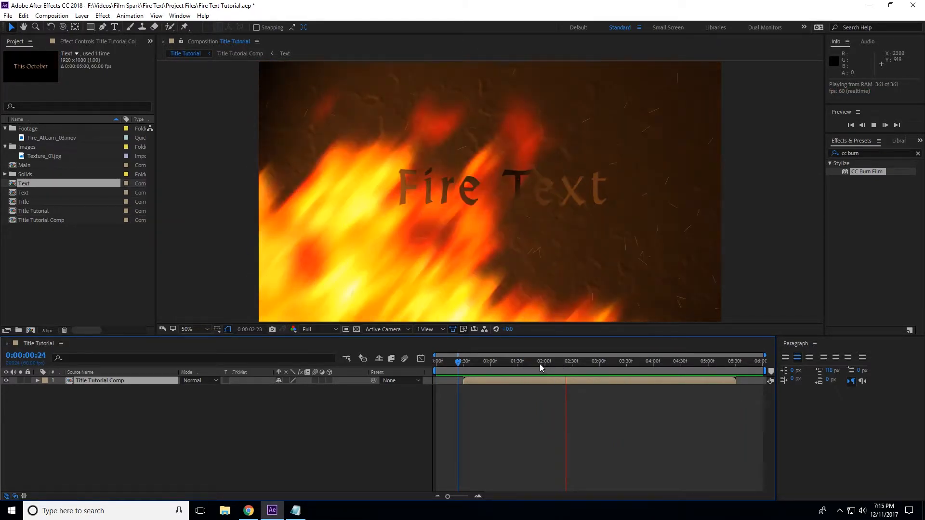
- Open Title Tutorial Comp and turn off 3D for its Text layer so the light does not affect it
left_click(540, 364)
double_click(106, 380)
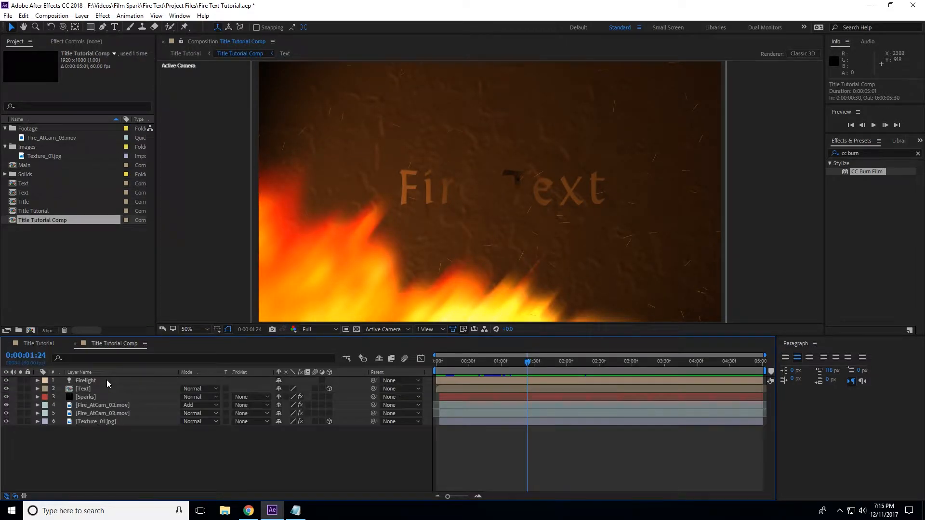
left_click(94, 389)
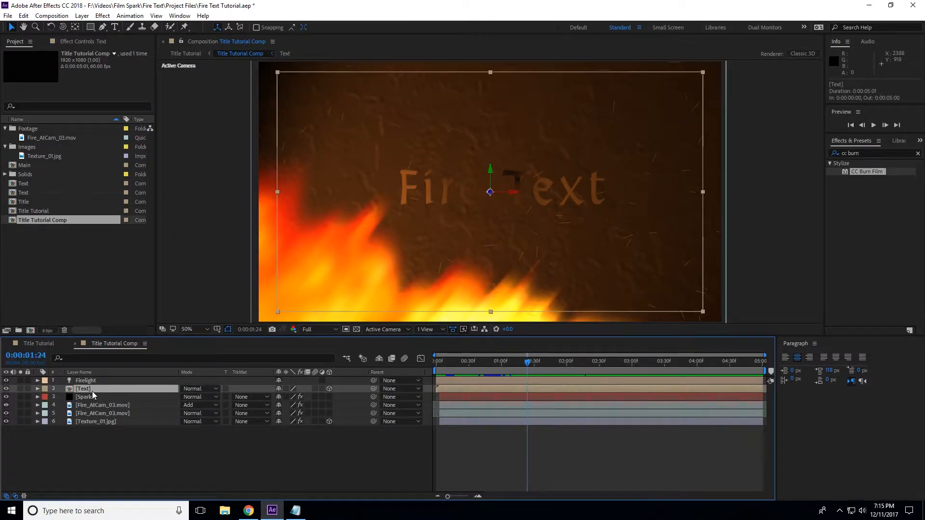
double_click(67, 389)
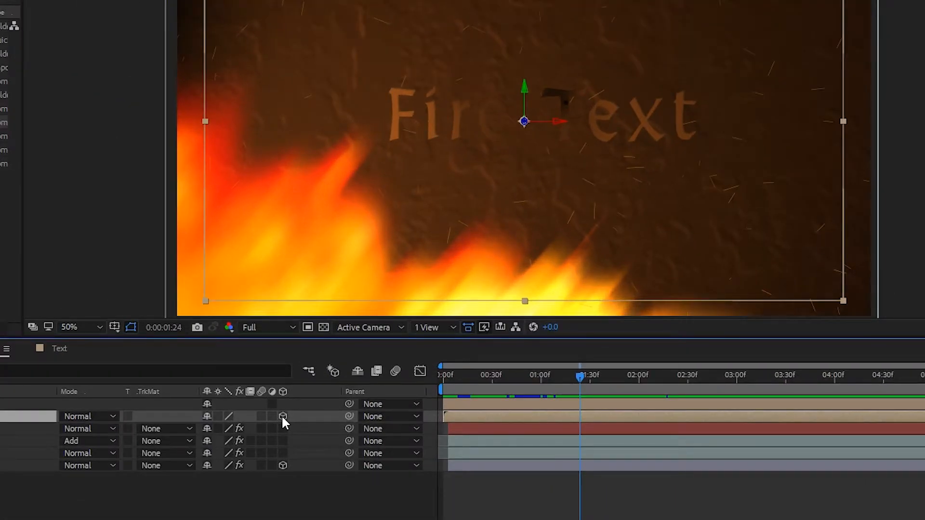
left_click(282, 416)
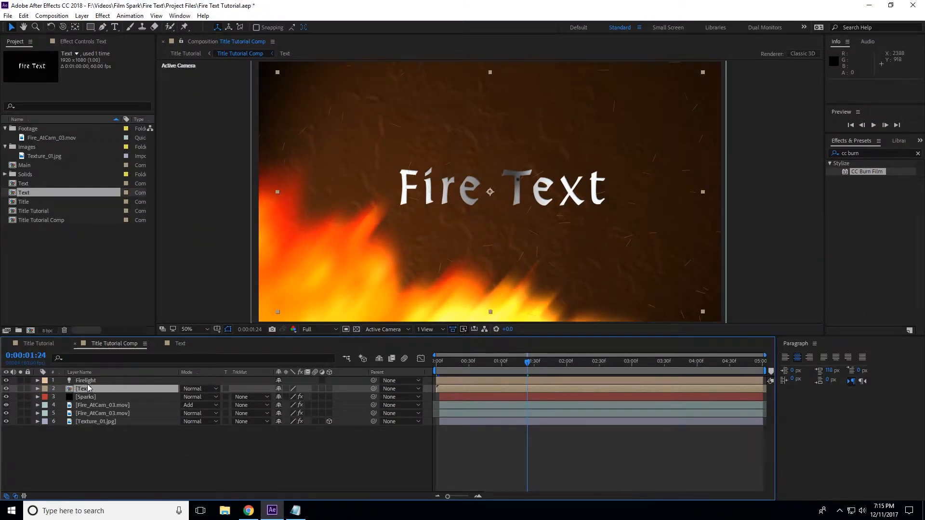
- In the nested Text composition, set the Fire Text layer's fill colour to golden orange C09345
double_click(84, 390)
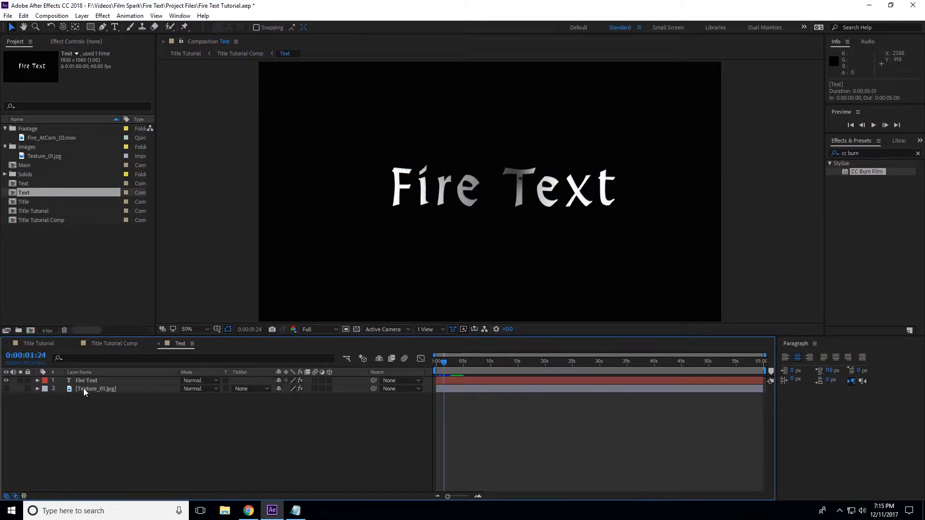
left_click(96, 380)
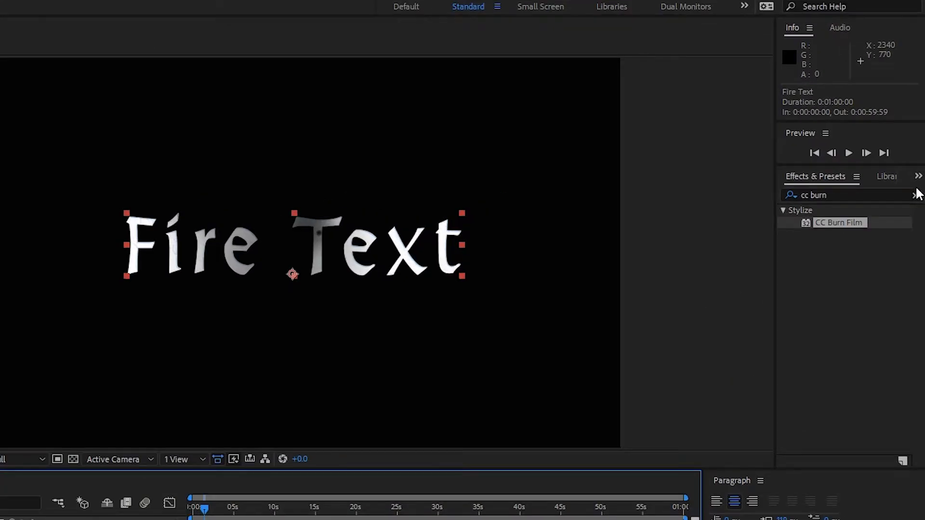
left_click(920, 140)
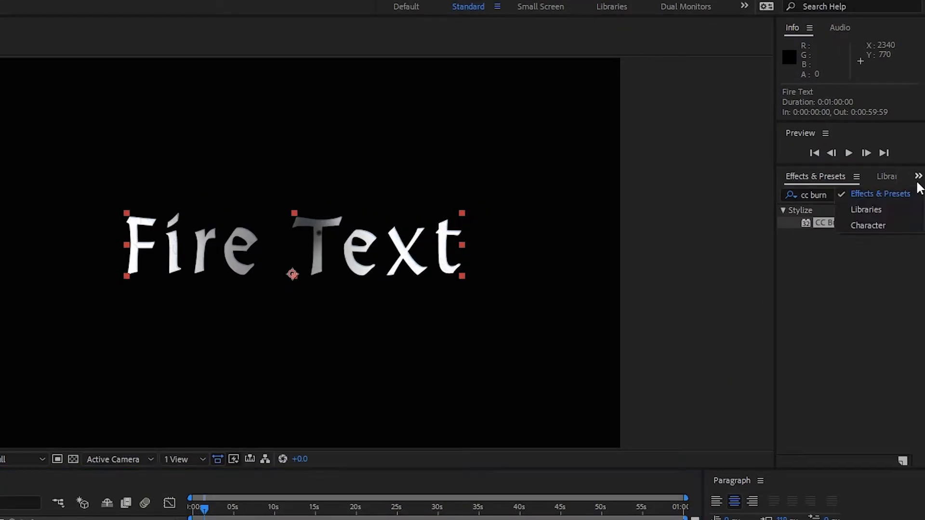
left_click(879, 225)
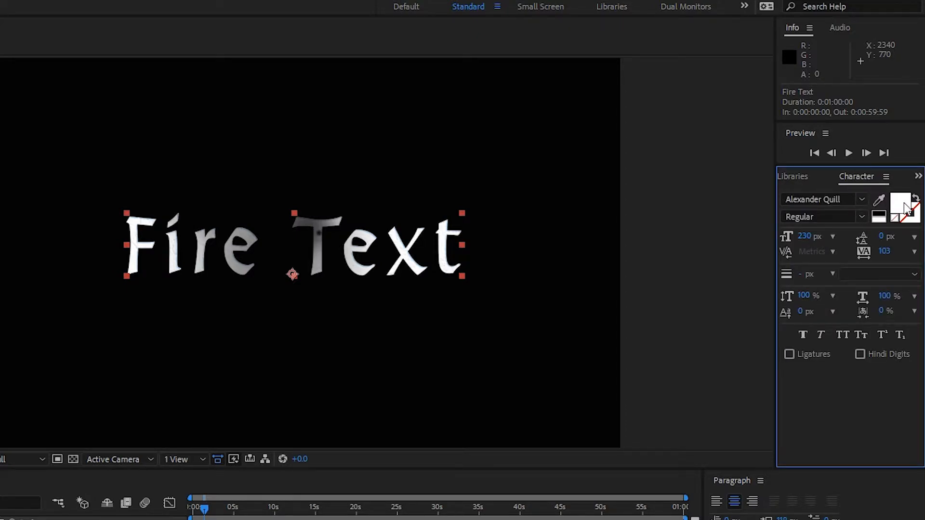
left_click(906, 209)
left_click(685, 367)
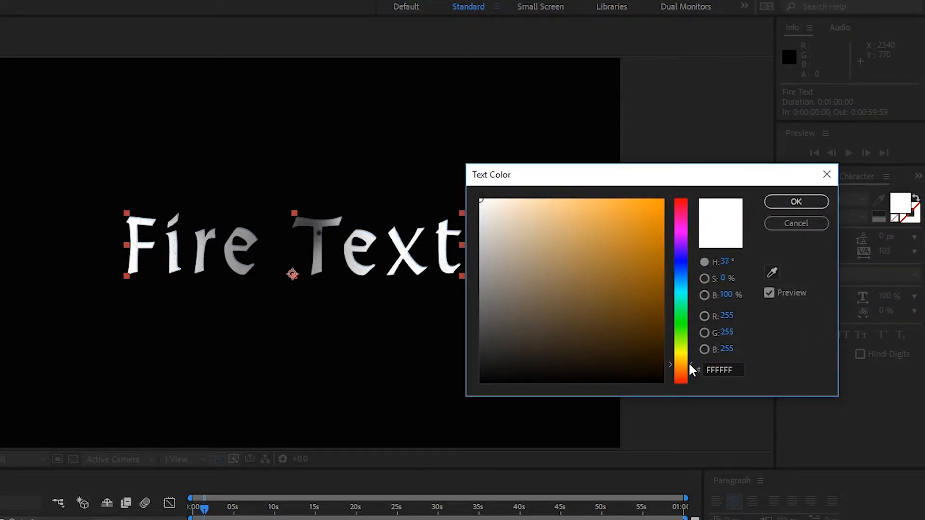
mouse_move(619, 201)
left_mouse_down()
mouse_move(591, 203)
mouse_move(597, 245)
left_mouse_up()
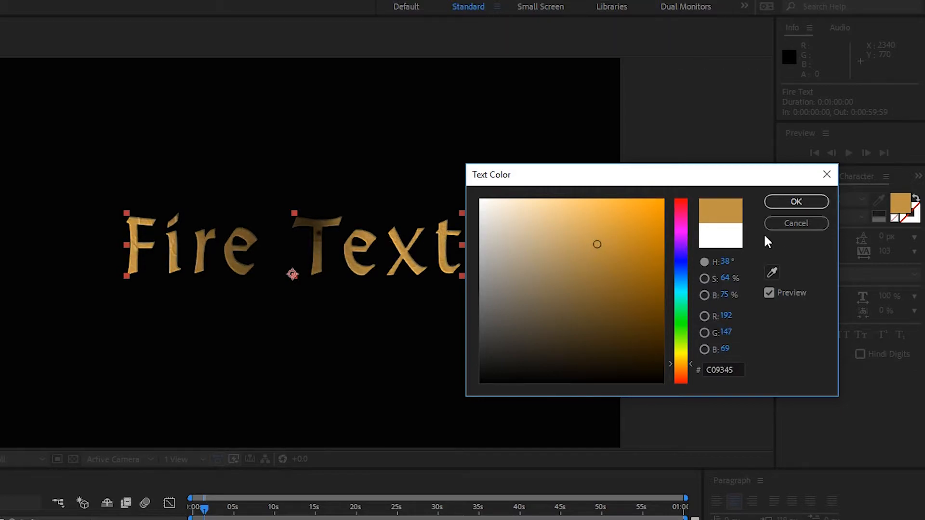
left_click(796, 202)
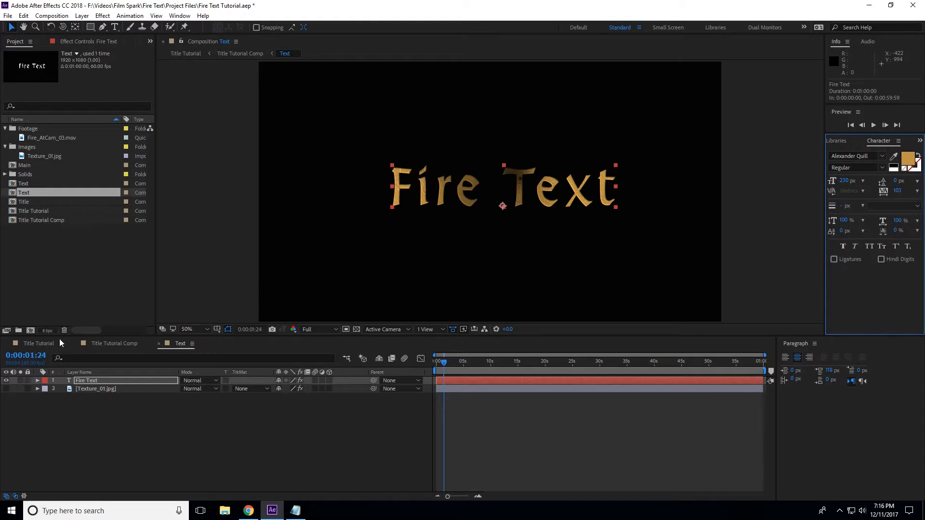
- Play the Title Tutorial composition from about 0:00:00:20 to check the recoloured text, stopping at 0:00:02:03
left_click(34, 343)
left_click_drag(534, 366, 455, 362)
key("space")
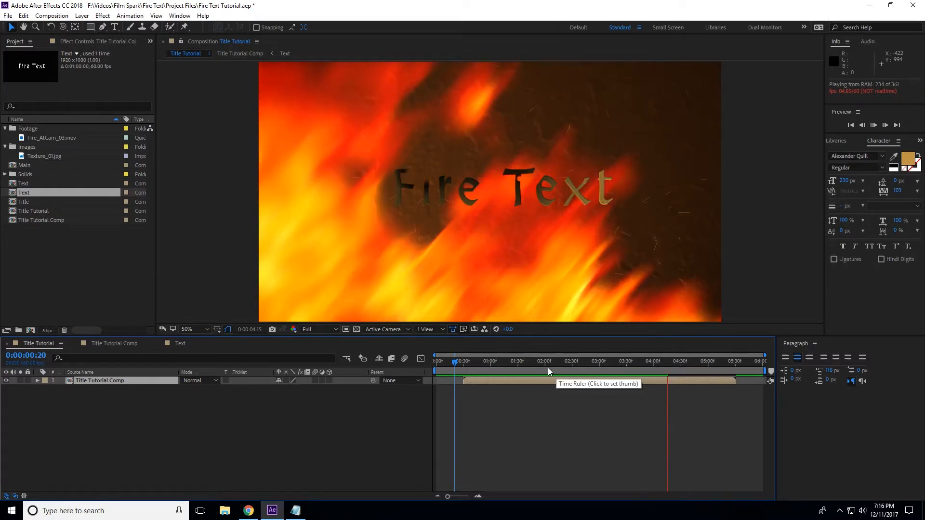
left_click(548, 369)
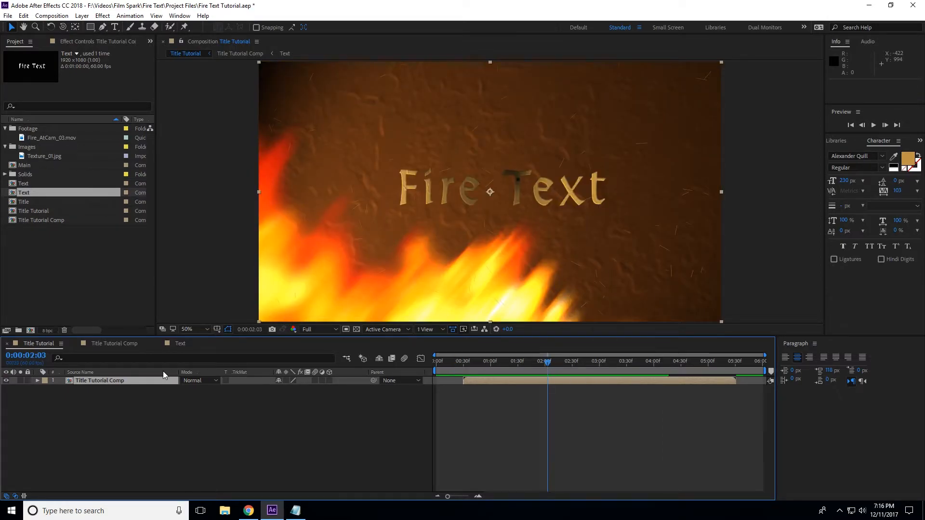
- Reopen the Text composition nested in Title Tutorial Comp and move the playhead to 0:00:00:00
double_click(108, 380)
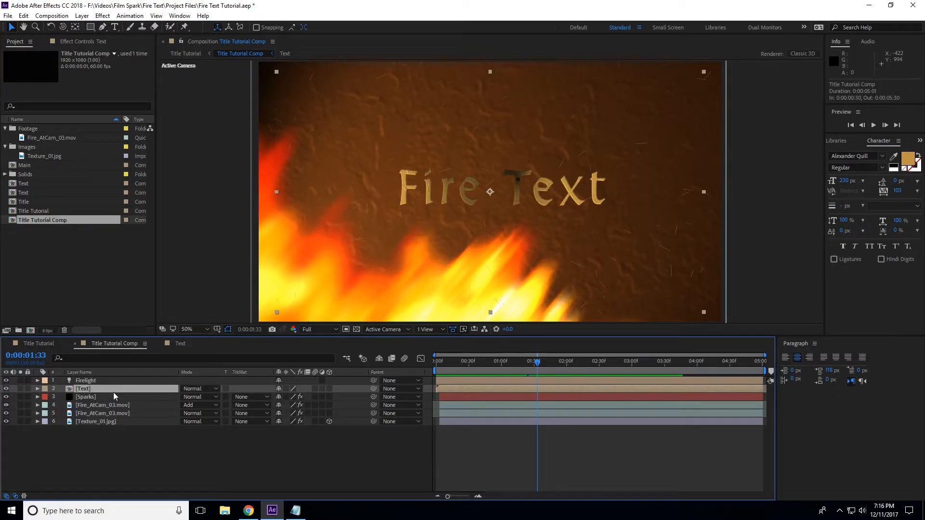
double_click(98, 389)
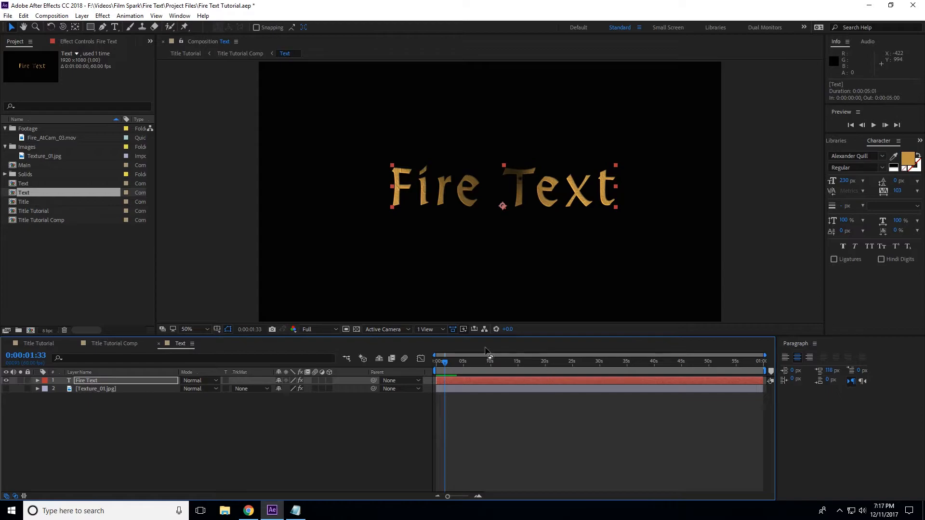
left_click_drag(445, 363, 424, 363)
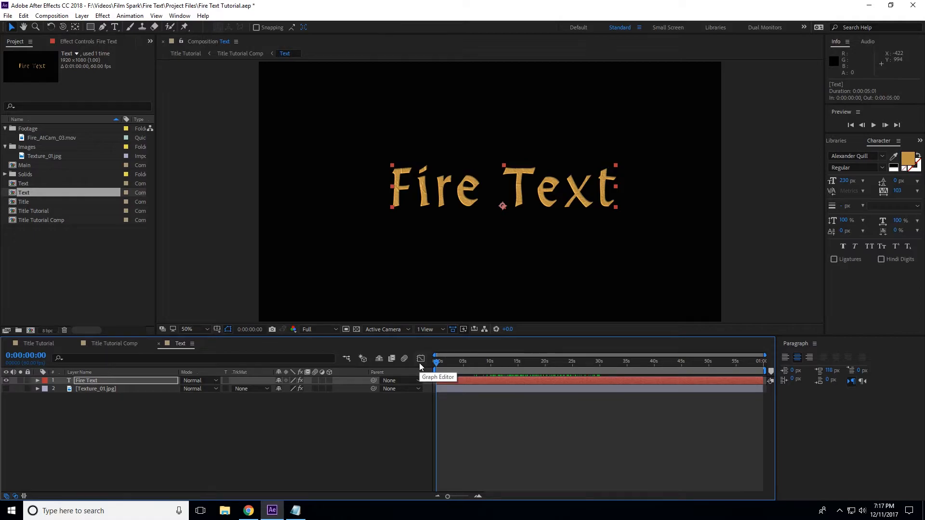